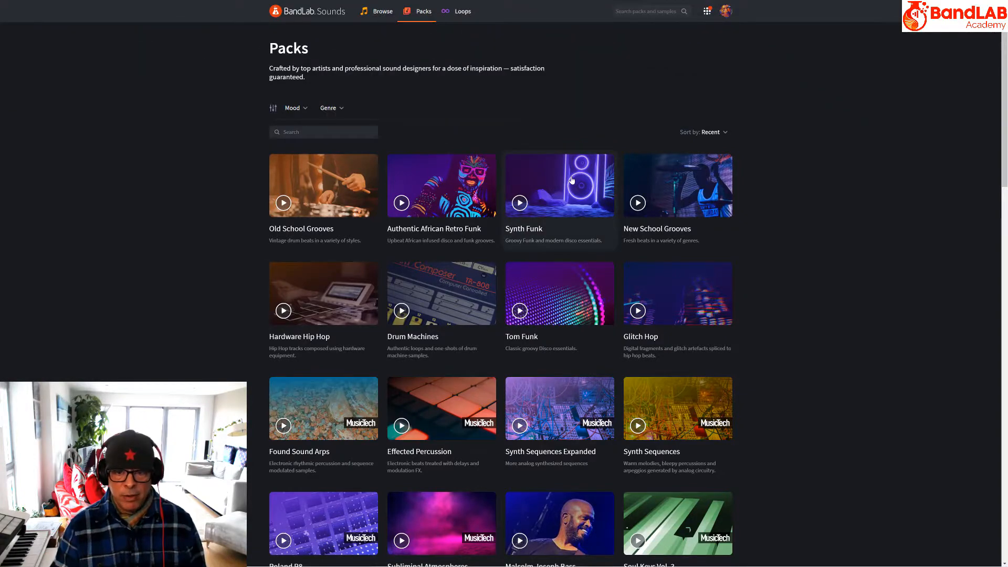
Step: Look through the sample packs and open the Loops library
scroll(572, 180, "down", 11)
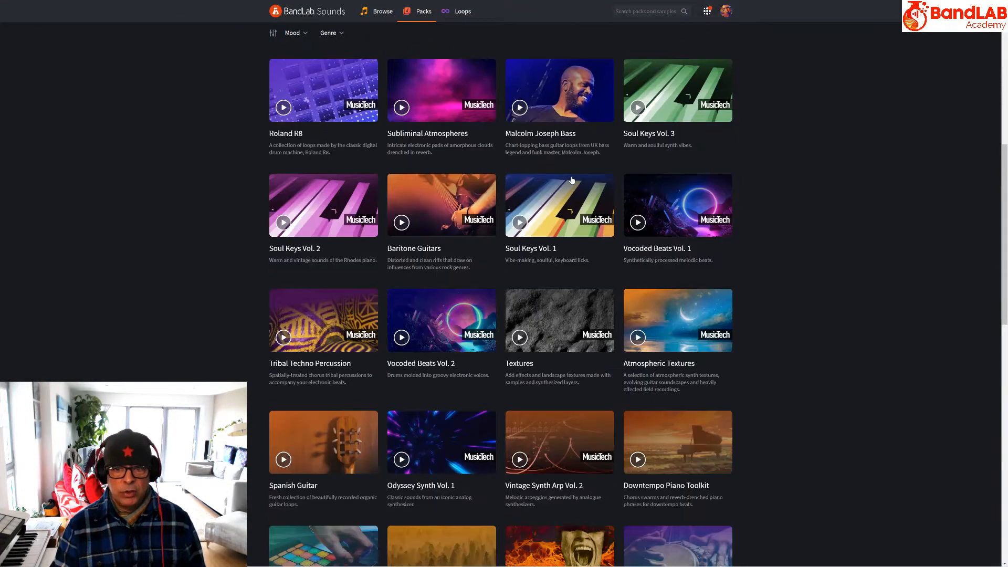
scroll(571, 180, "down", 2)
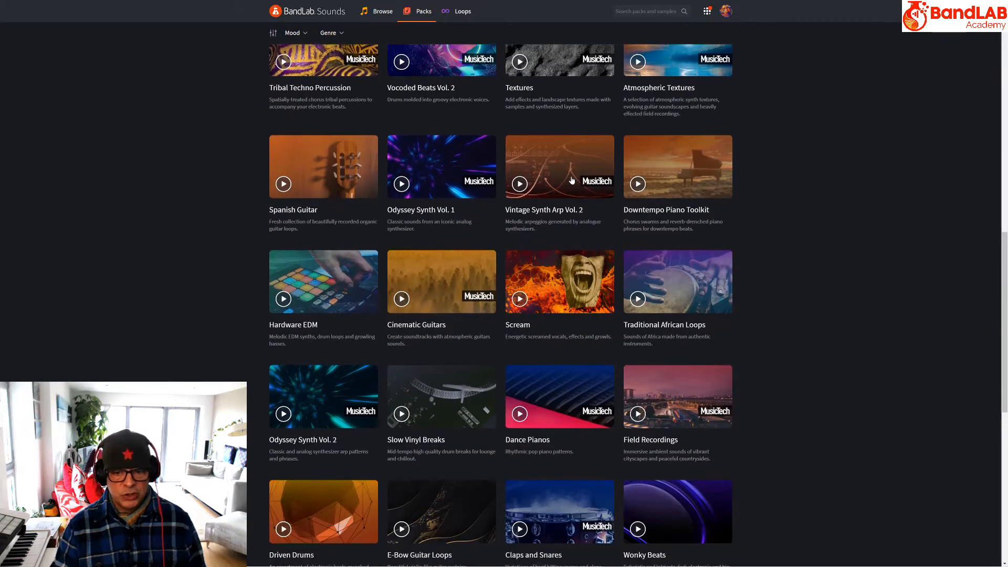
scroll(571, 180, "up", 5)
scroll(572, 180, "up", 8)
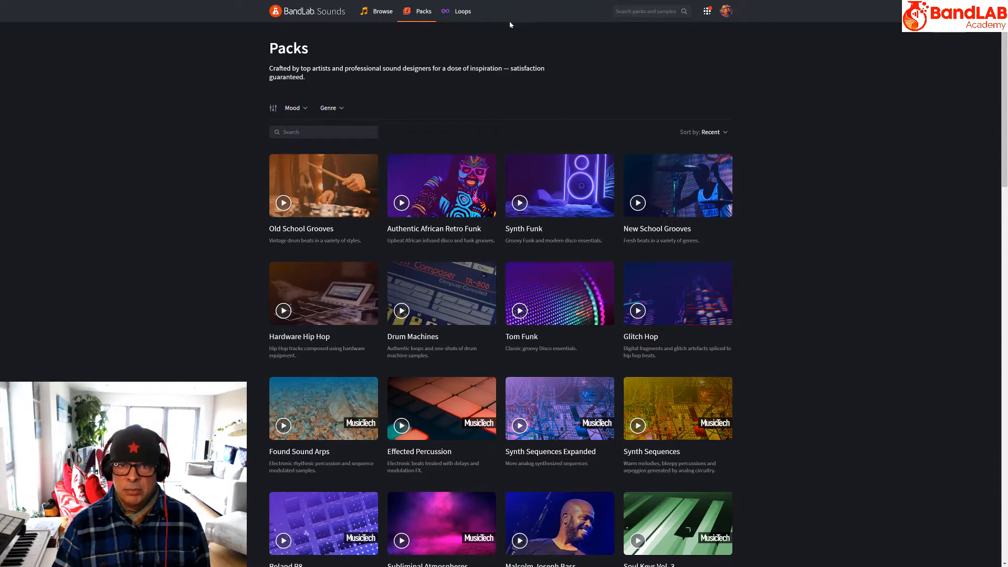
left_click(463, 11)
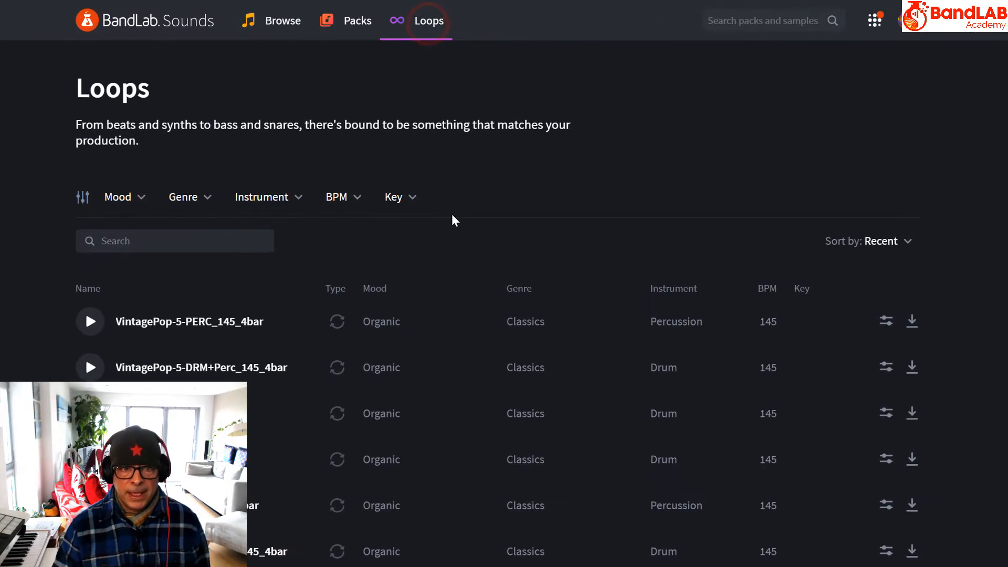
Step: Enter "trap" as the search term for packs and samples and look over the list of recent loops
left_click(748, 24)
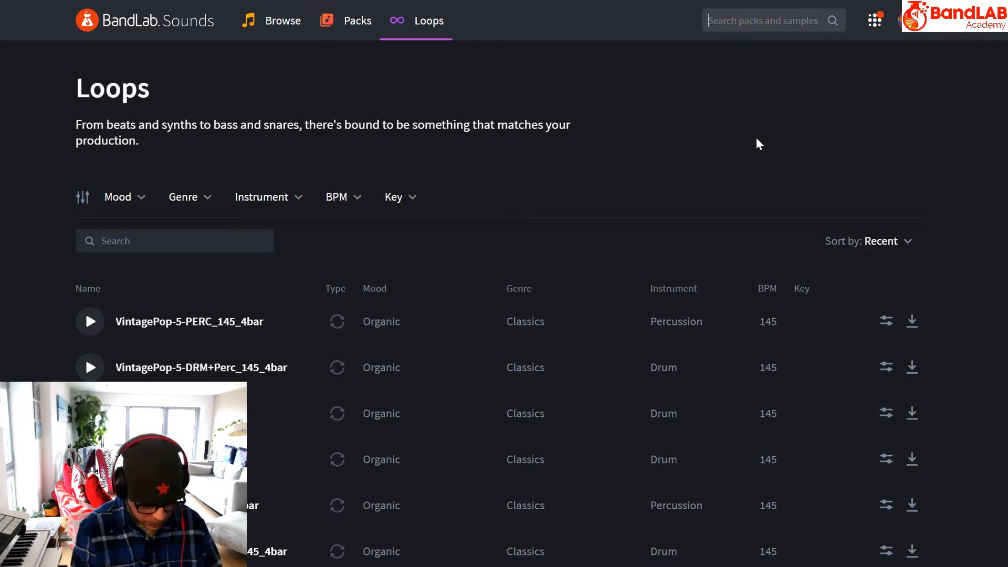
type("trap")
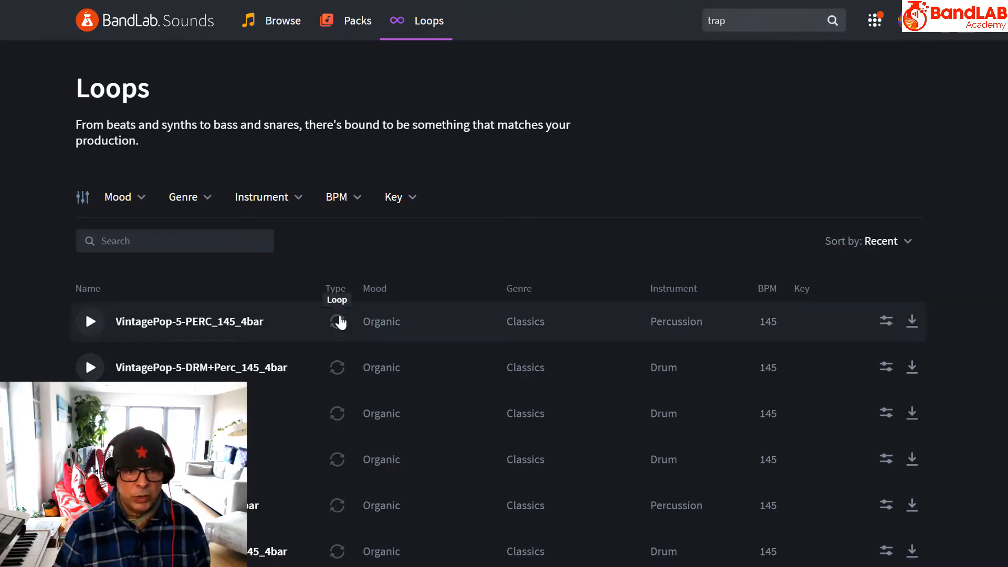
scroll(452, 408, "down", 20)
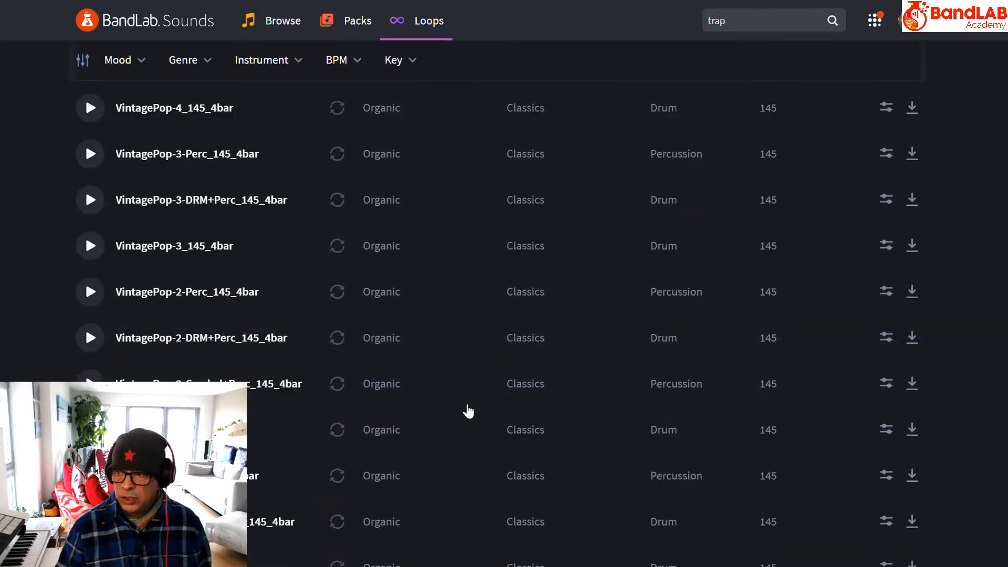
scroll(467, 411, "up", 20)
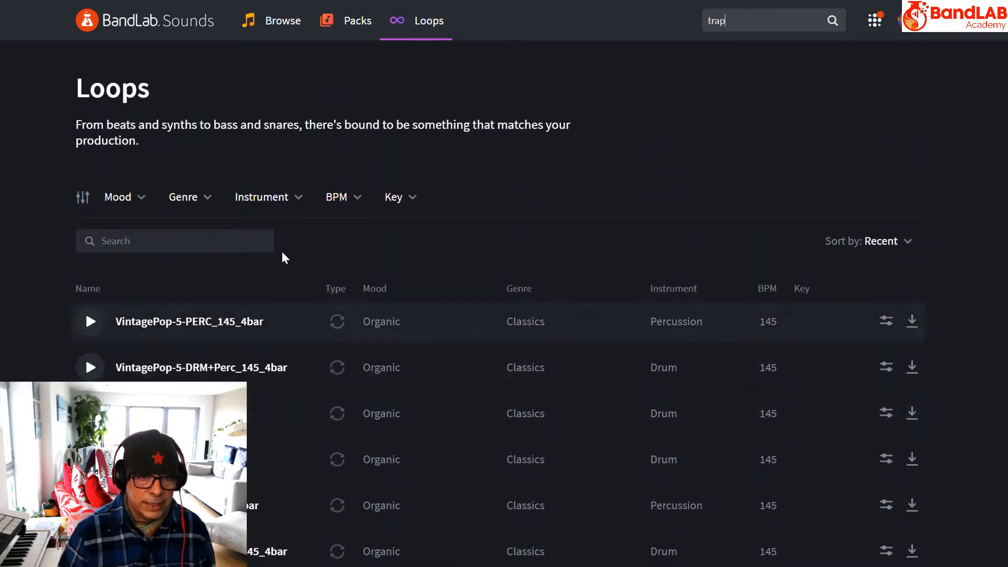
Step: Filter the loops by the Hip Hop / Trap genre and the Beats instrument
left_click(192, 200)
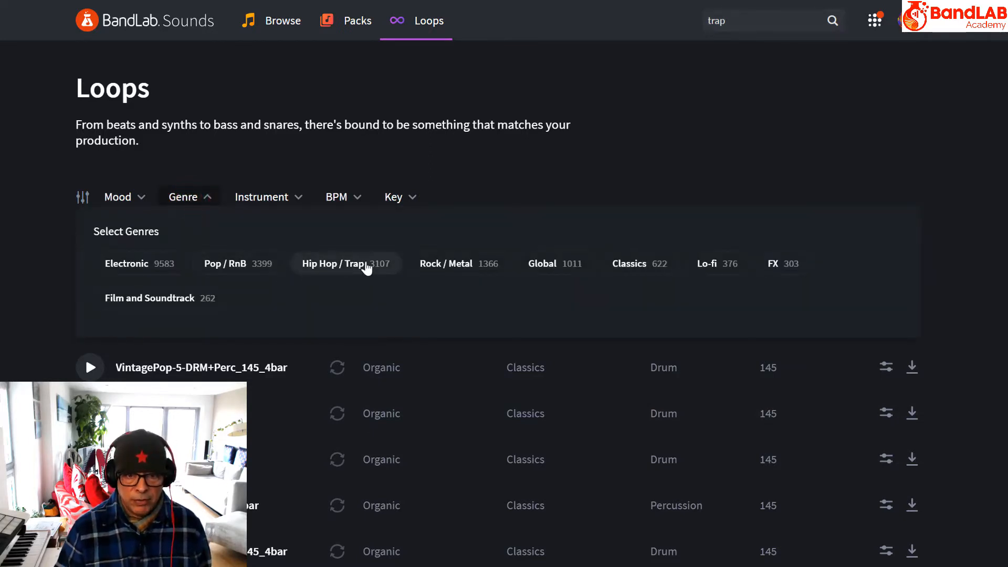
left_click(366, 267)
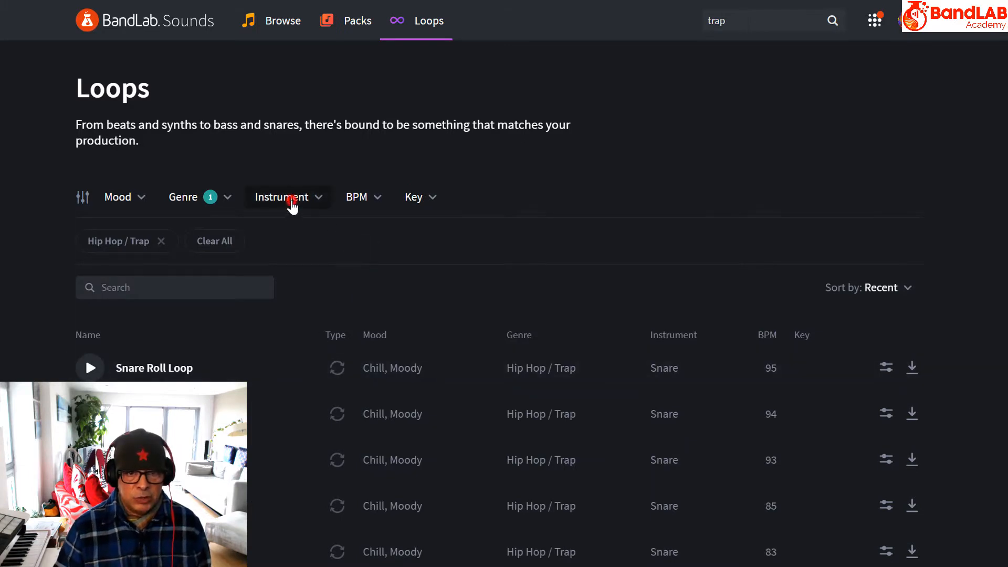
left_click(291, 202)
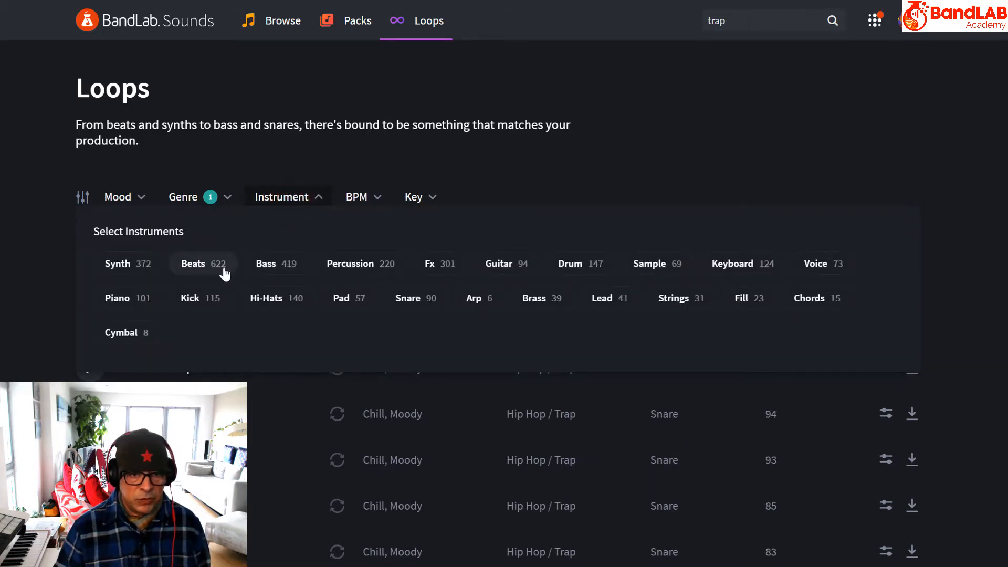
left_click(202, 270)
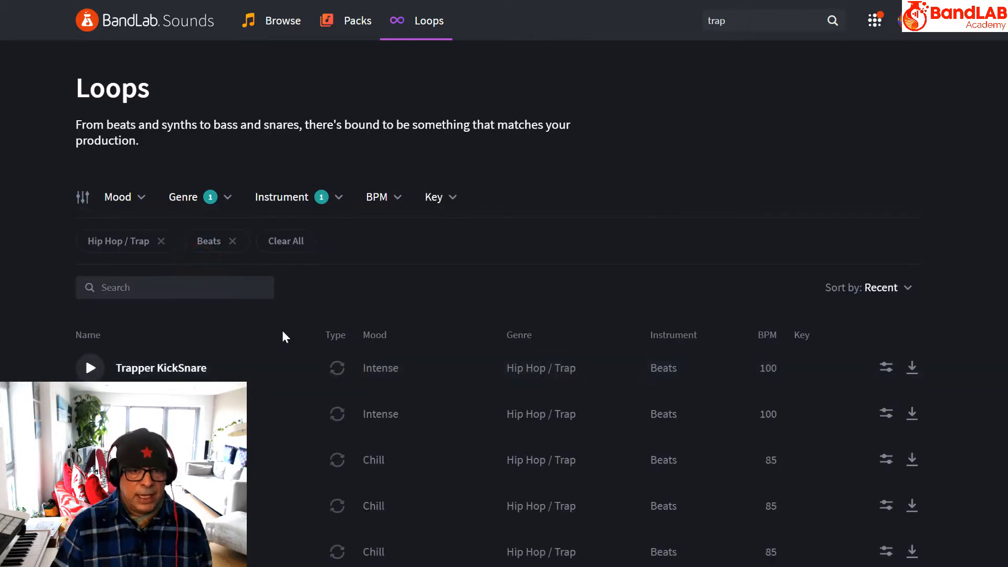
Step: Limit the loops to a BPM range of 140 to 140 and apply the filter
left_click(375, 207)
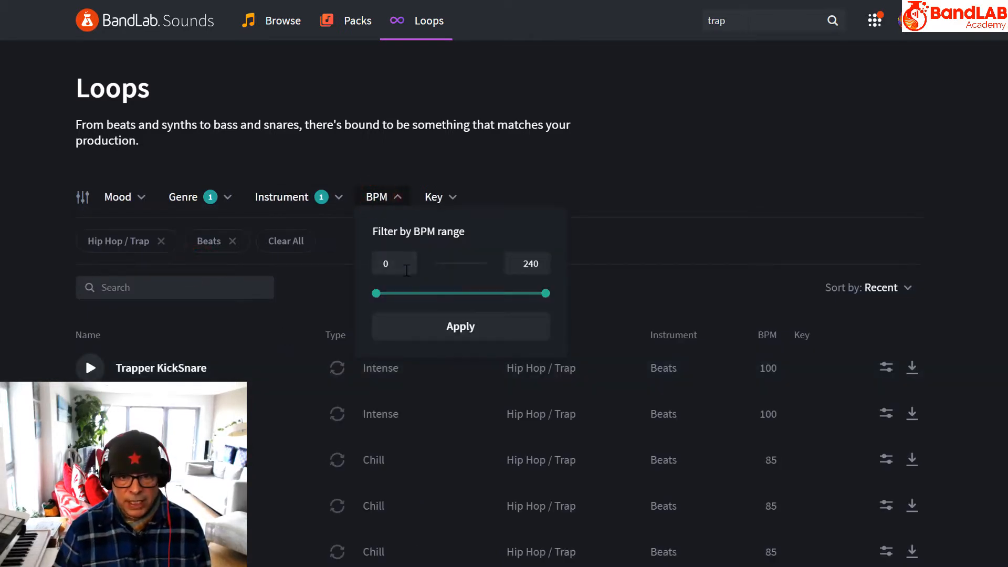
left_click(459, 266)
left_click(399, 263)
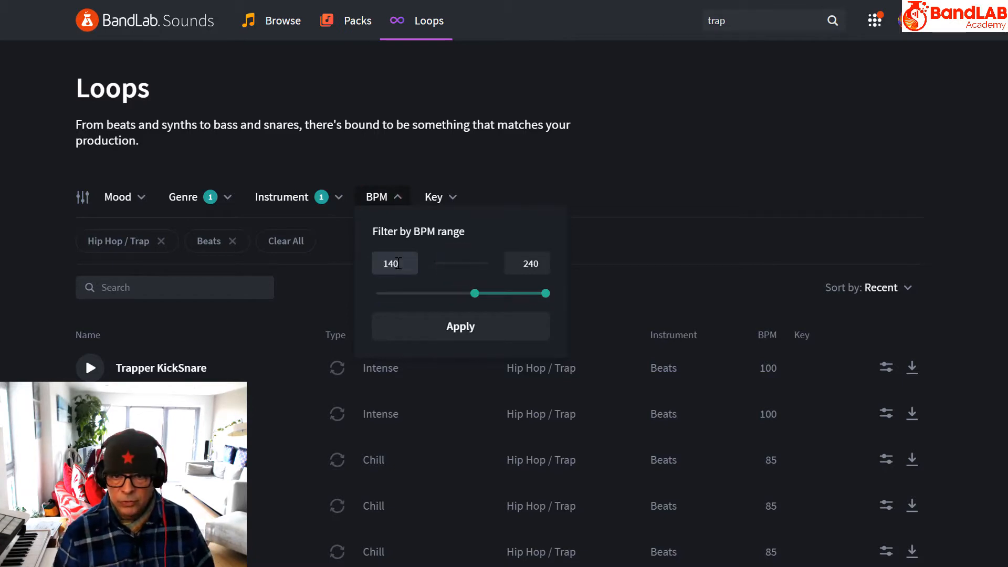
left_click_drag(546, 293, 467, 295)
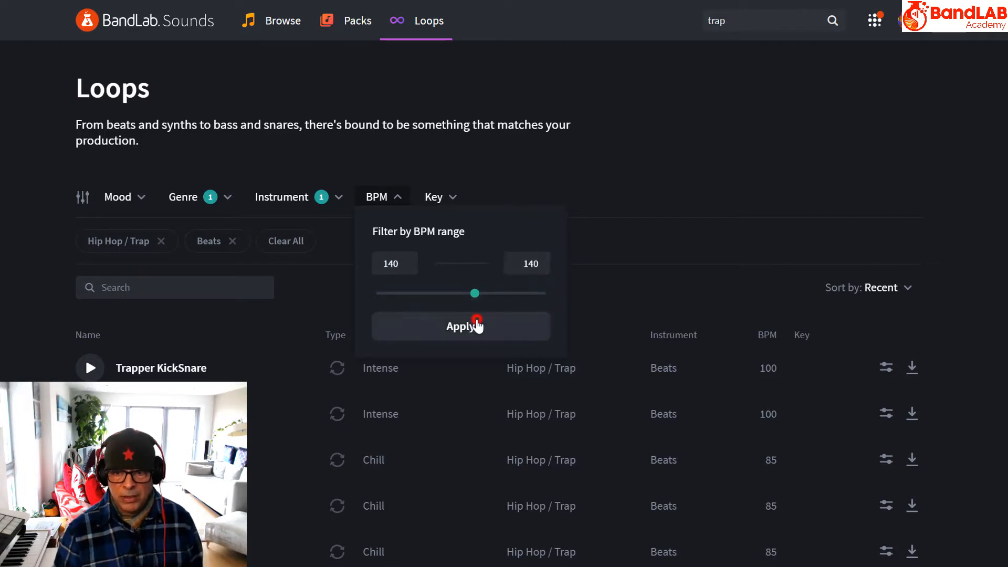
left_click(476, 325)
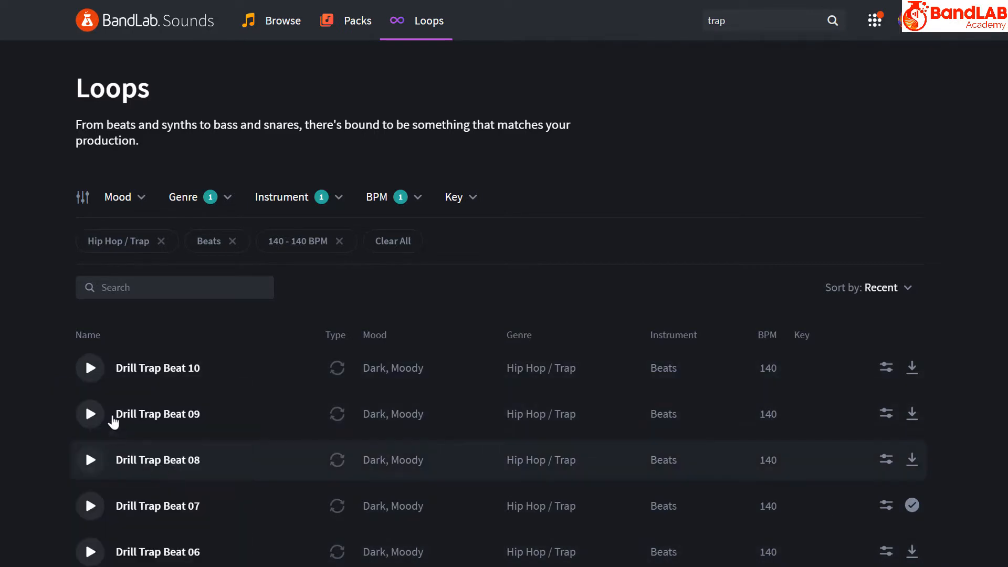
Step: Audition the loops Drill Trap Beat 10, Drill Trap Beat 09 and Country Trap Drums 13
left_click(90, 368)
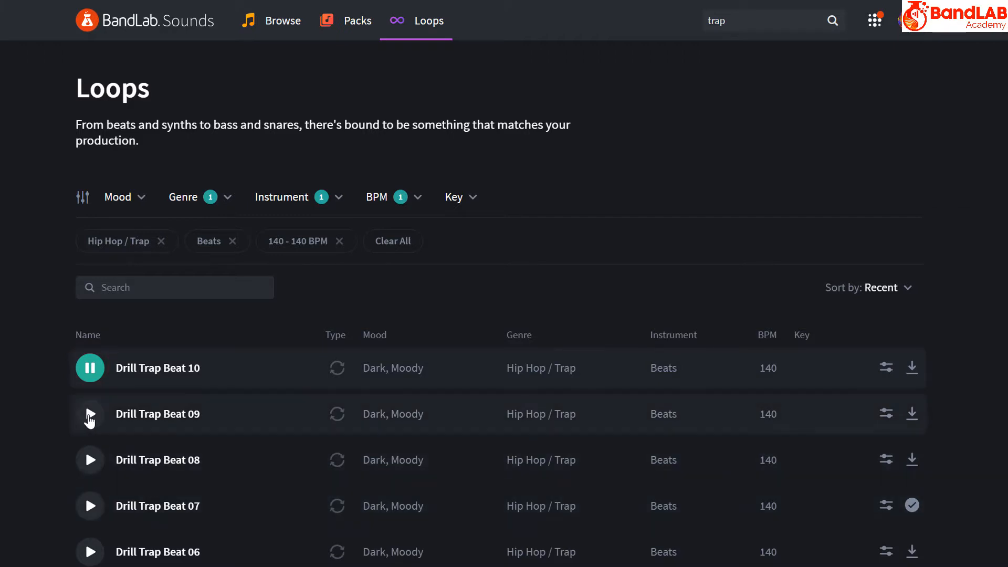
left_click(90, 414)
scroll(202, 461, "down", 7)
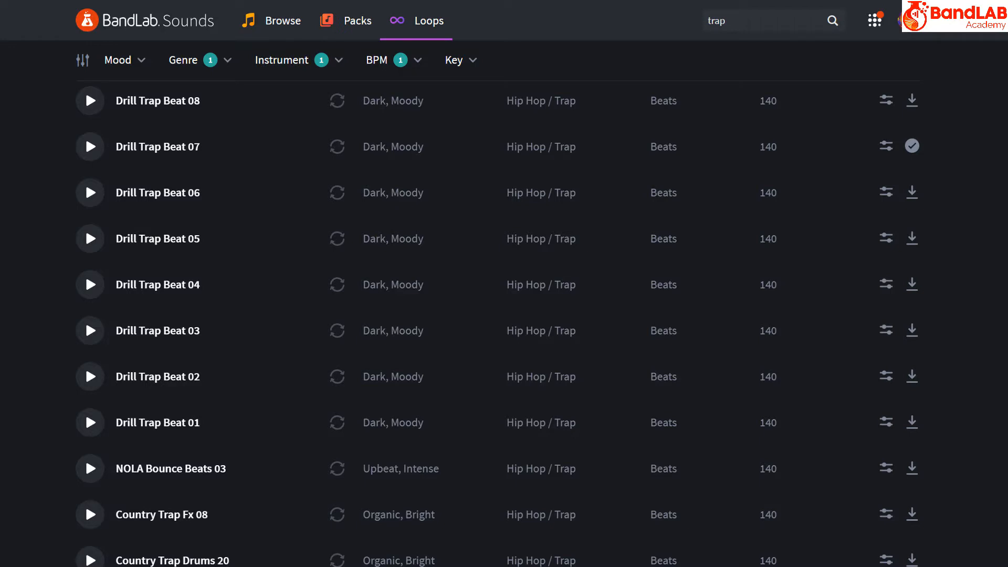
scroll(90, 379, "down", 10)
left_click(90, 379)
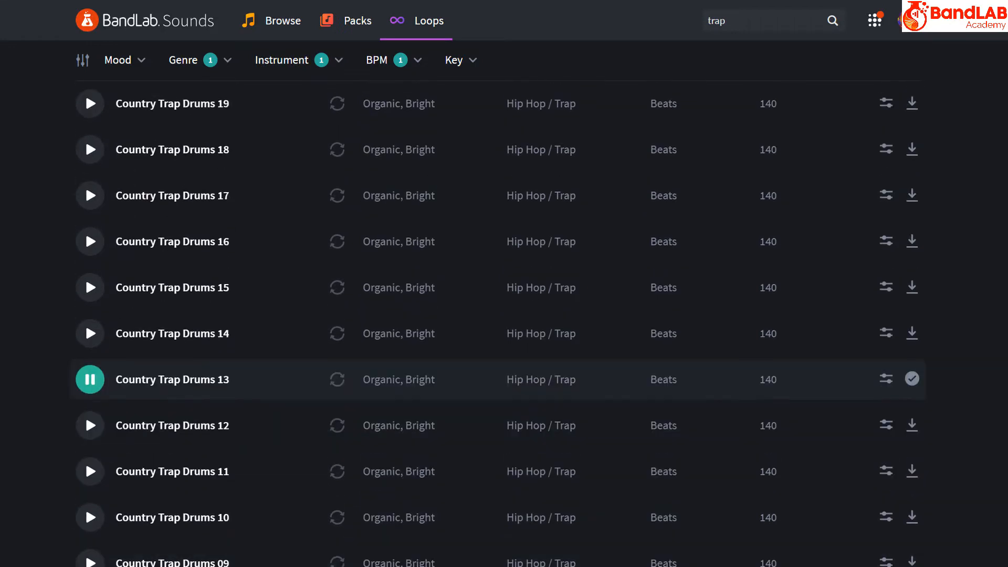
Step: Stop the Country Trap Drums 13 preview and open that loop in the Sample Editor for a listen
left_click(89, 379)
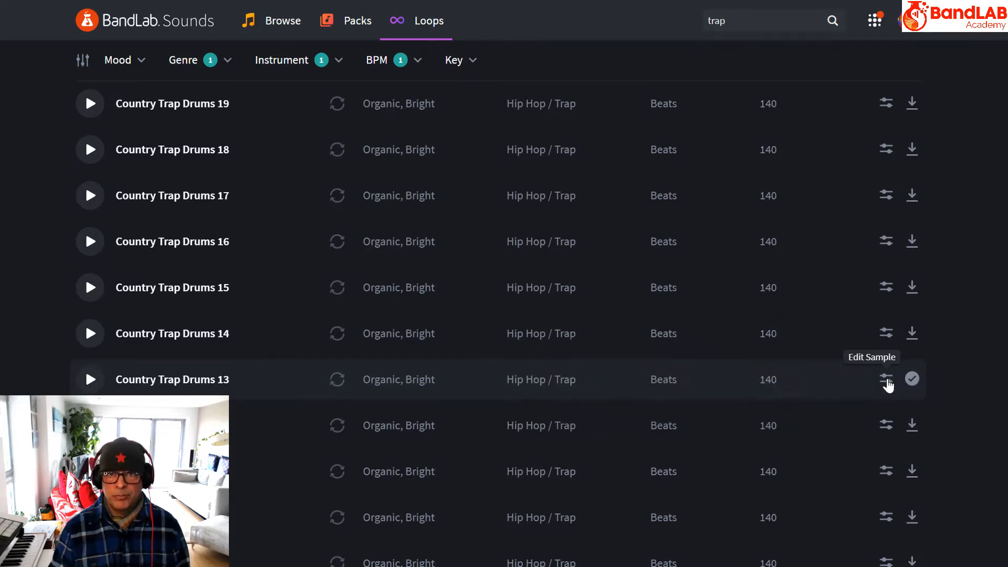
left_click(888, 385)
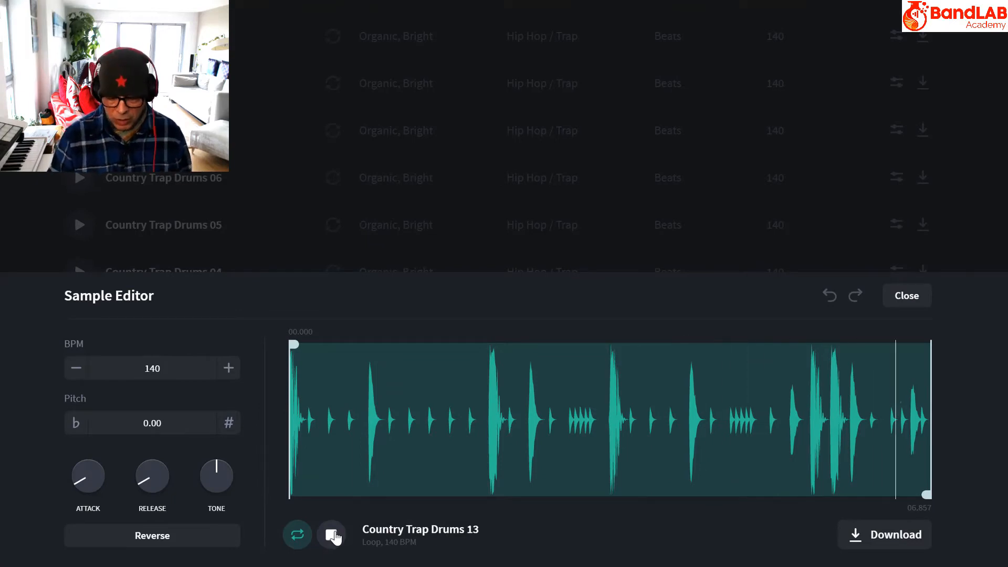
left_click(333, 535)
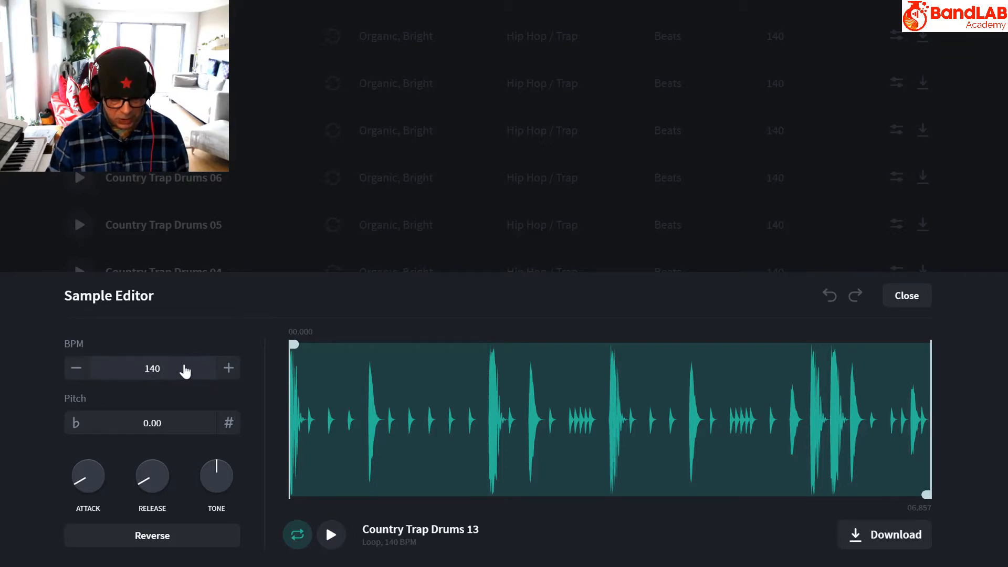
Step: Audition the loop at 216 BPM, return its tempo to 140 BPM and stop playback
left_click_drag(185, 364, 184, 330)
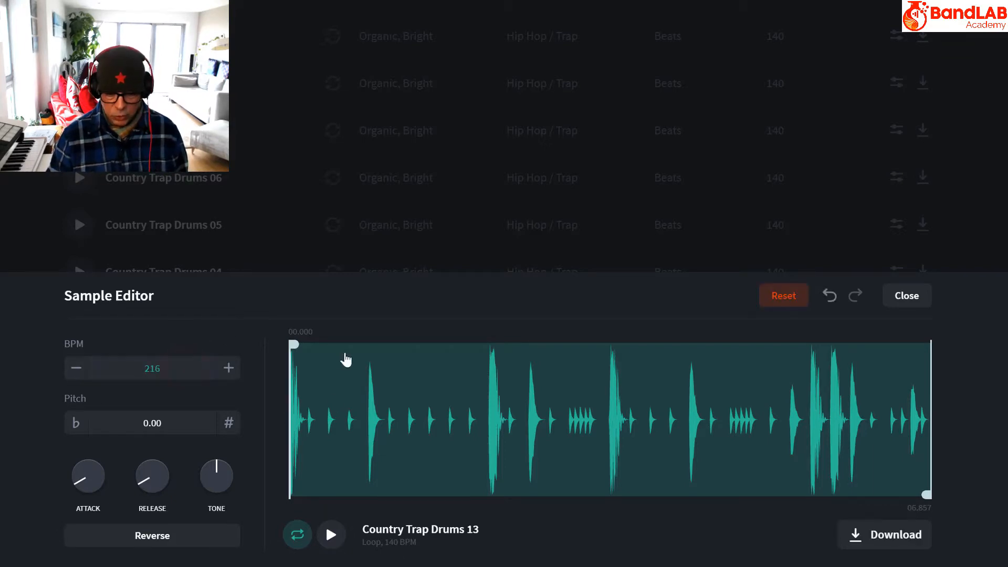
left_click(329, 535)
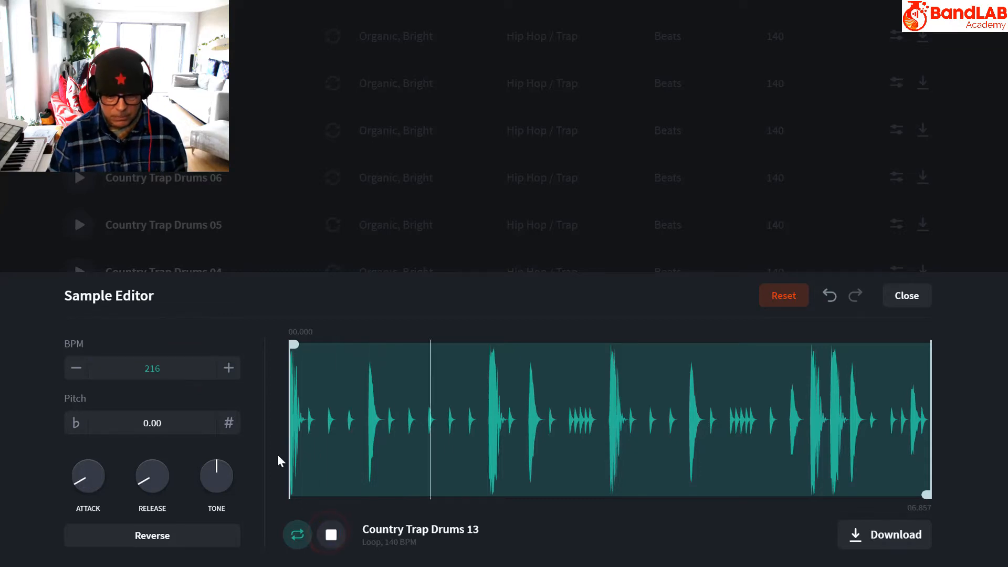
mouse_move(179, 378)
left_mouse_down()
mouse_move(177, 389)
mouse_move(177, 367)
left_mouse_up()
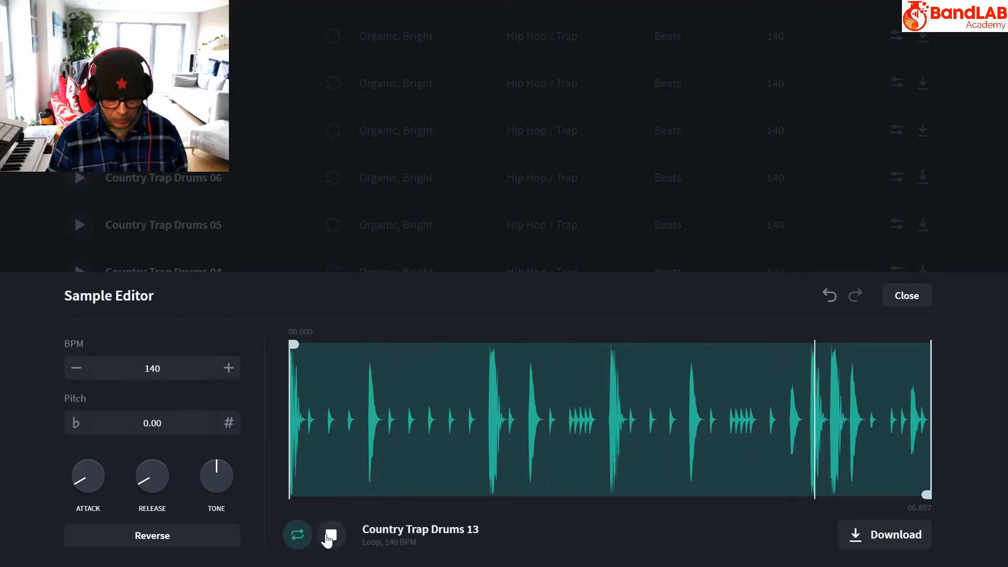
left_click(330, 533)
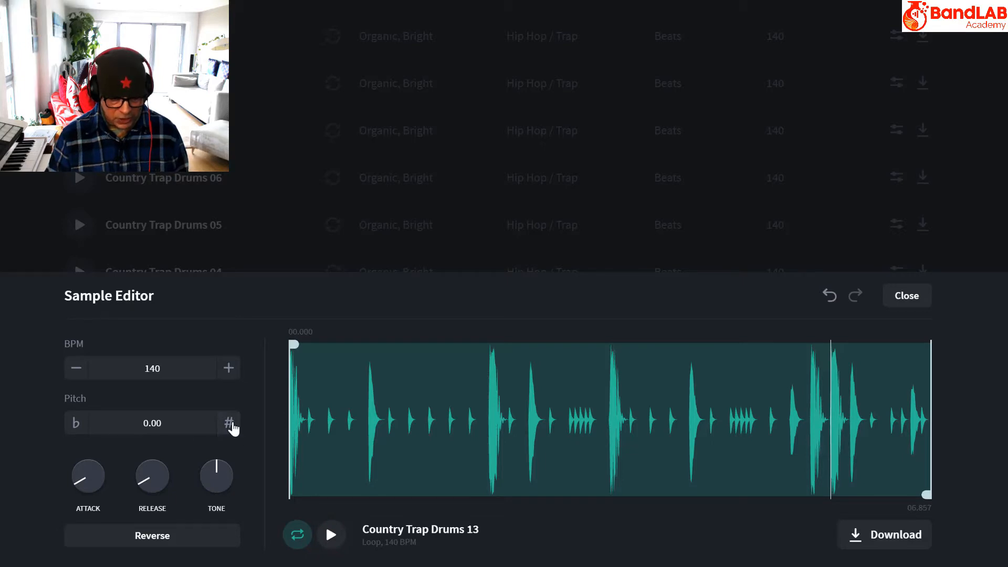
Step: Raise the loop's pitch semitone by semitone to 12.00 while it plays
left_click(229, 423)
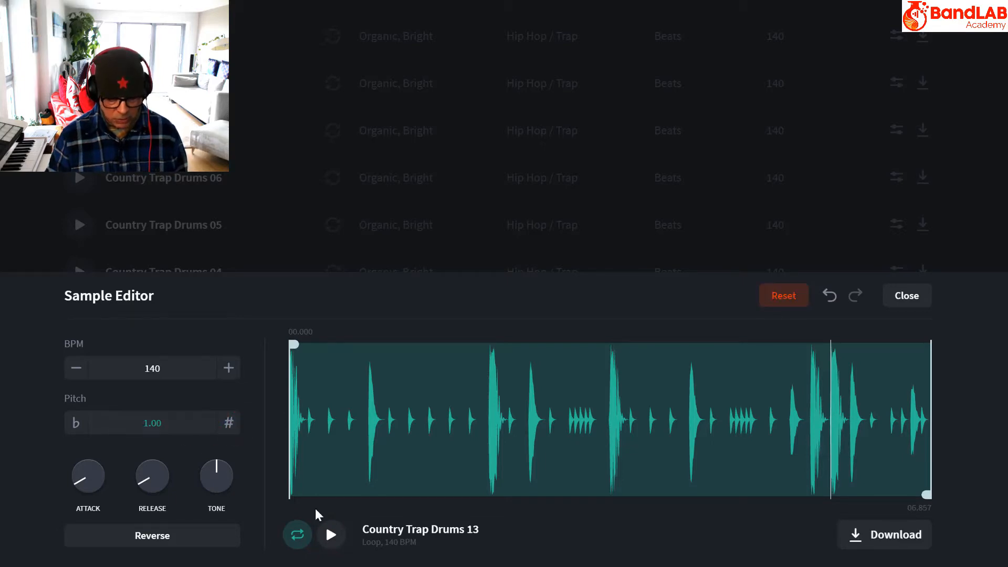
left_click(329, 535)
left_click(229, 423)
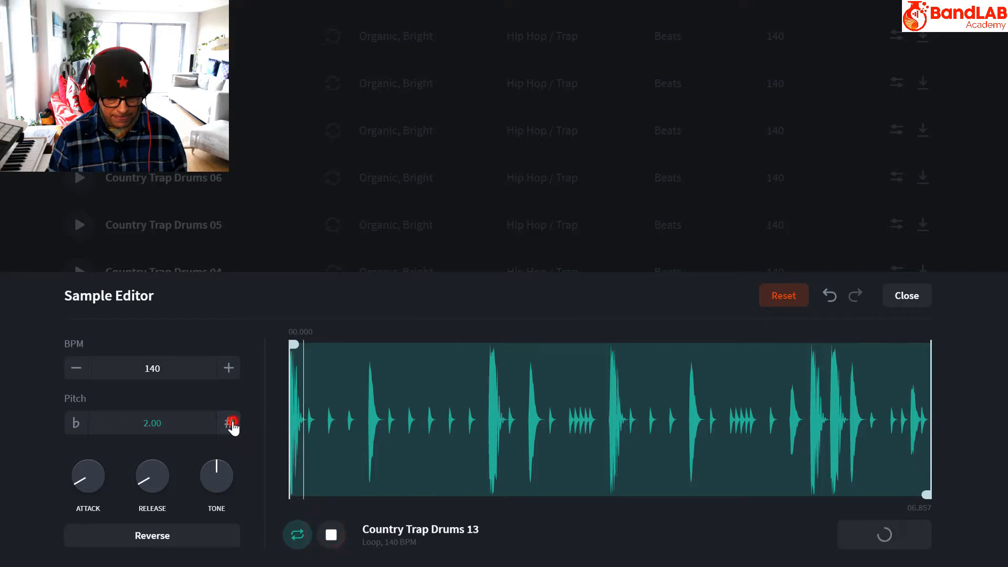
left_click(229, 424)
left_click(229, 423)
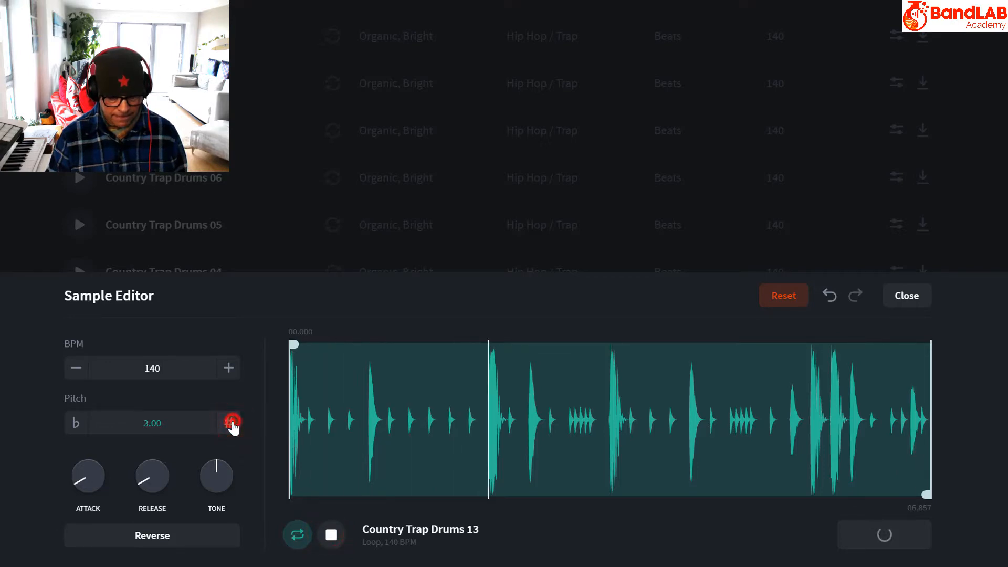
left_click(230, 423)
left_click(230, 423)
left_click(229, 423)
left_click(230, 423)
left_click(230, 423)
left_click(230, 423)
left_click(229, 423)
left_click(230, 423)
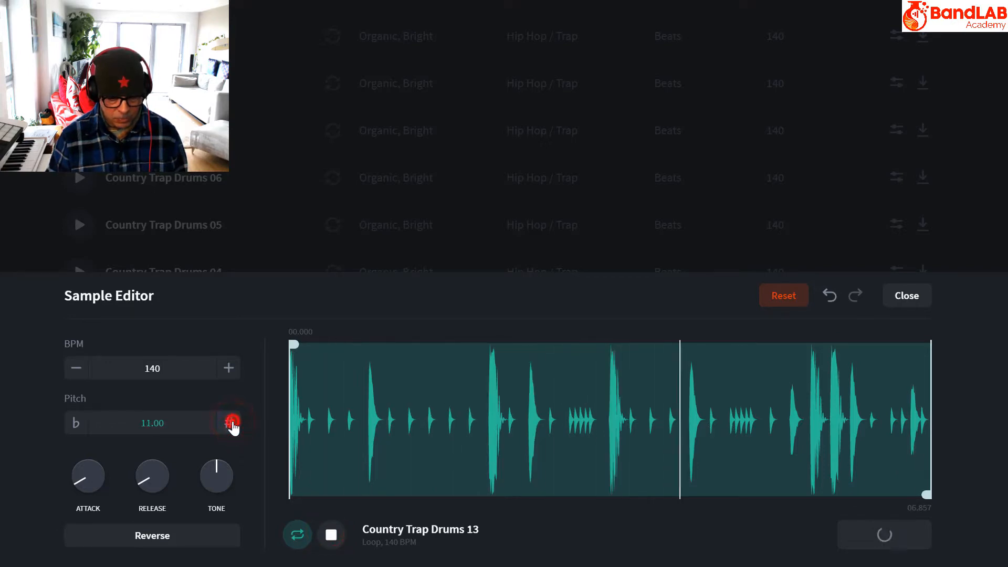
left_click(230, 423)
left_click(229, 423)
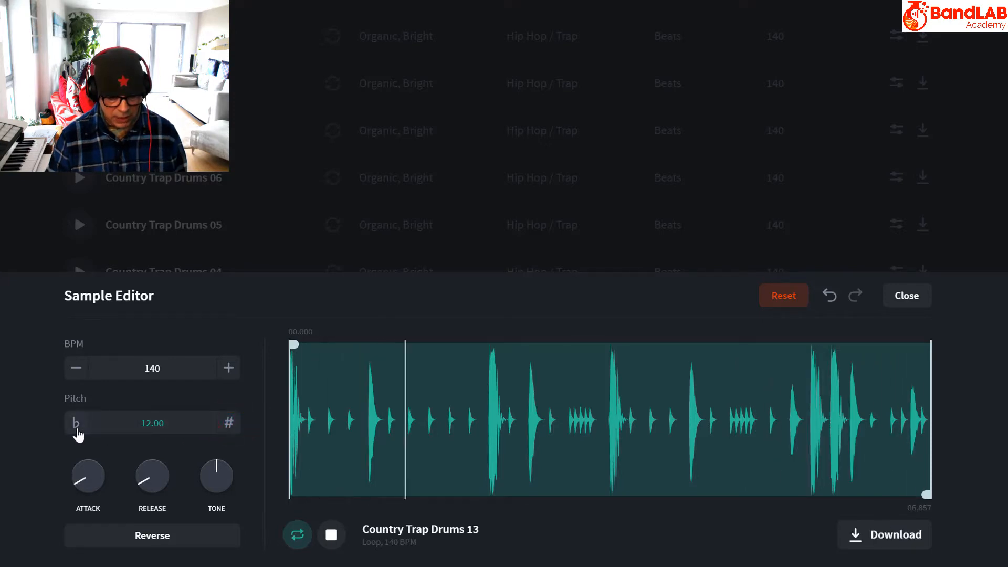
Step: Lower the loop's pitch semitone by semitone to -12.00 during playback
left_click(76, 430)
left_click(77, 429)
left_click(76, 430)
left_click(76, 429)
left_click(76, 429)
left_click(77, 429)
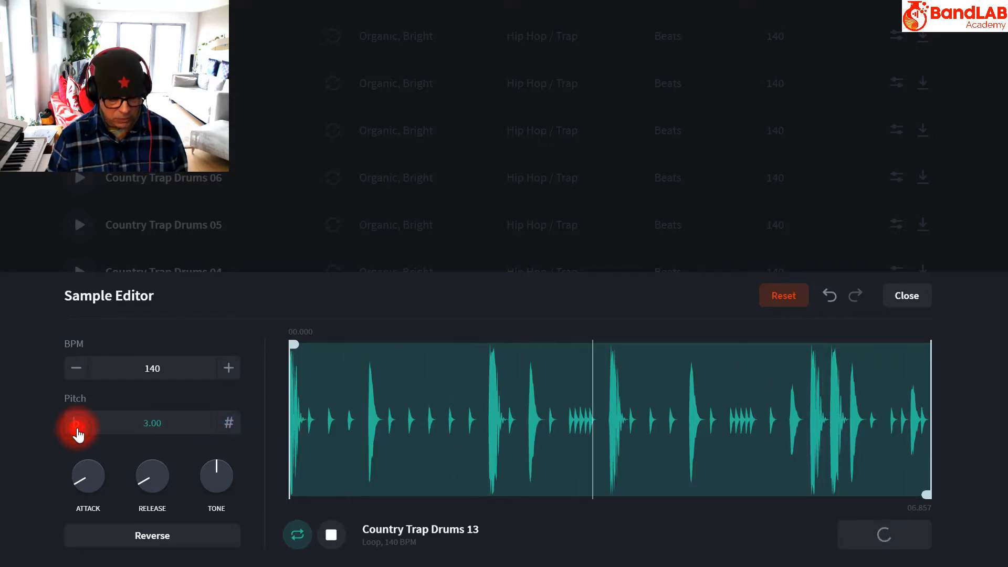
left_click(77, 430)
left_click(77, 429)
left_click(77, 430)
left_click(76, 429)
left_click(77, 430)
left_click(77, 429)
left_click(77, 429)
left_click(77, 429)
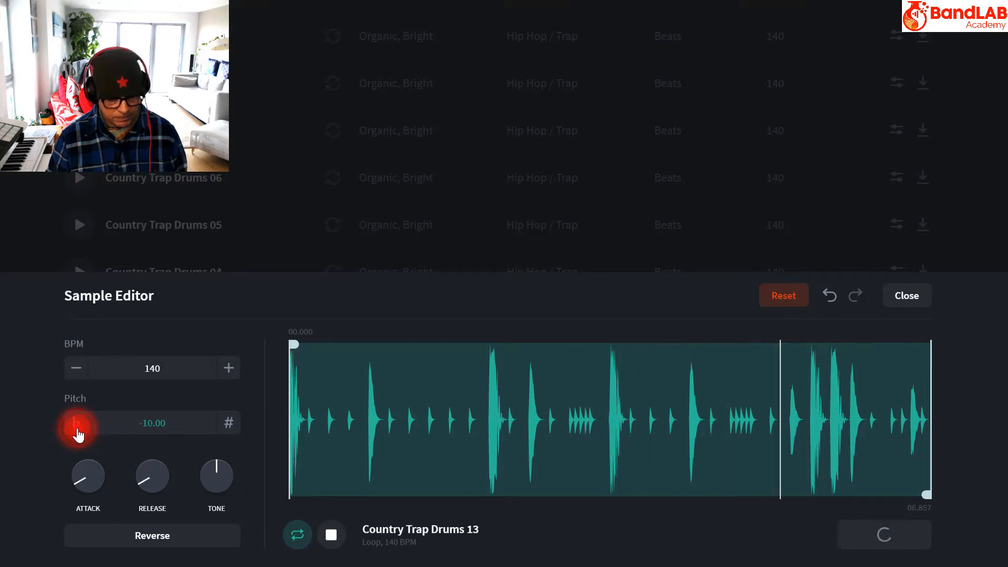
left_click(77, 429)
left_click(77, 429)
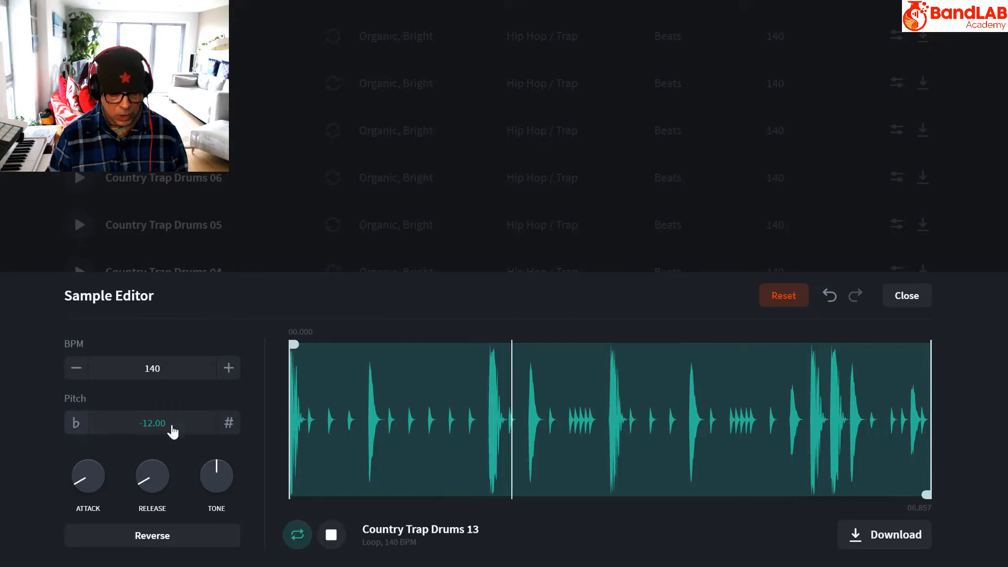
Step: Raise the loop's pitch from its lowest setting, reset it to 0.00 and stop playback
left_click_drag(180, 423, 188, 361)
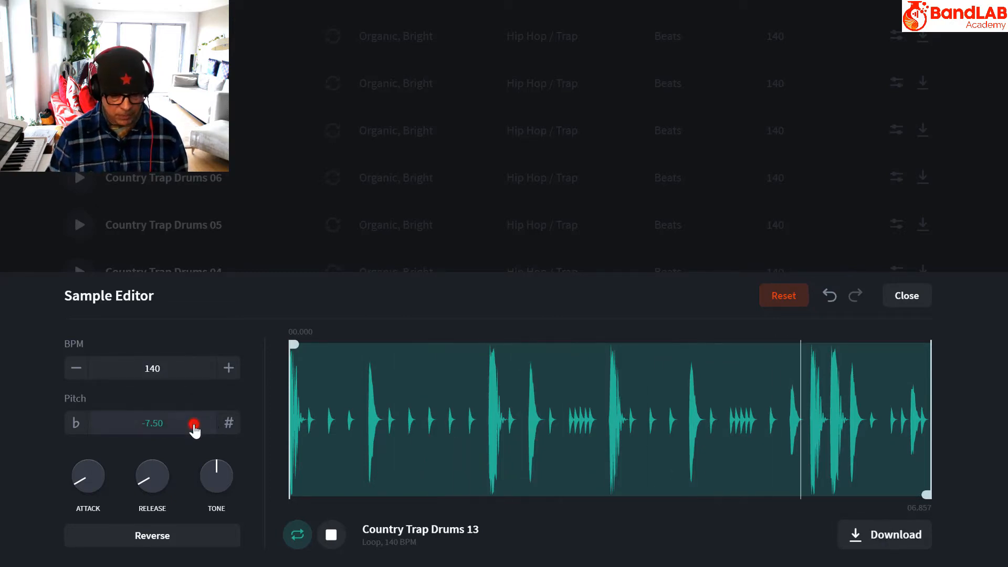
double_click(192, 423)
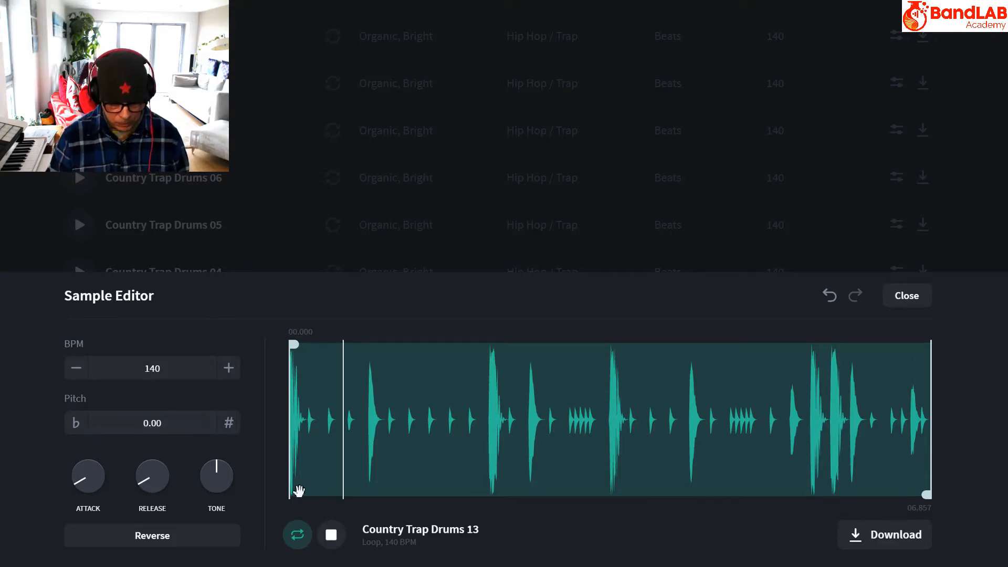
left_click(329, 534)
Step: Play the loop and raise its attack to the maximum for a fade-in across the whole sample
mouse_move(91, 483)
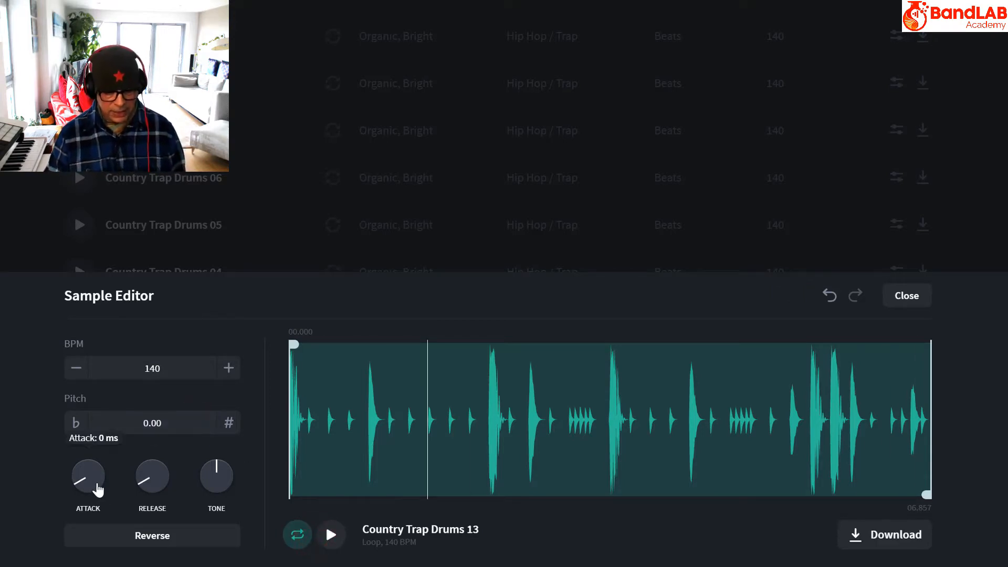
mouse_move(147, 489)
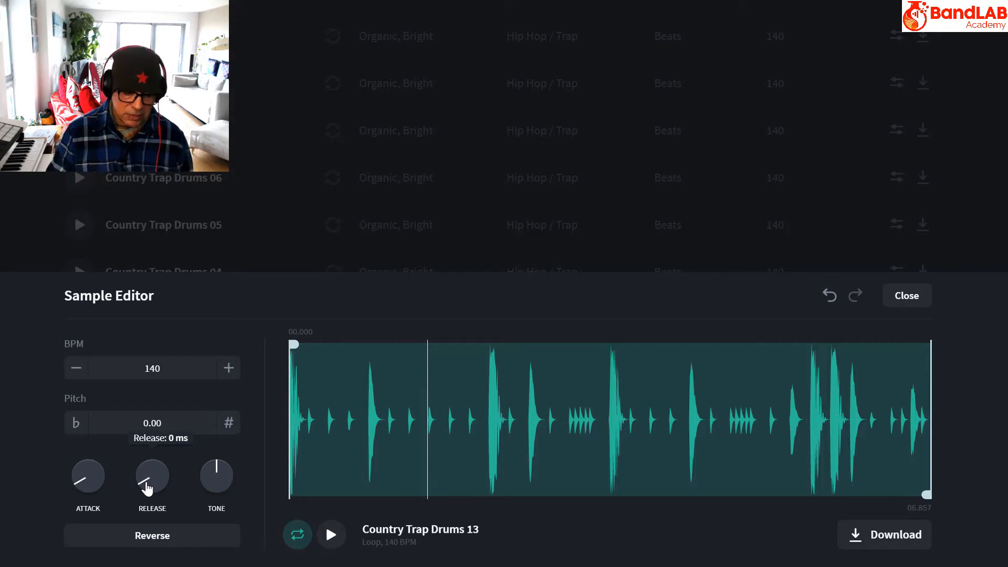
mouse_move(194, 471)
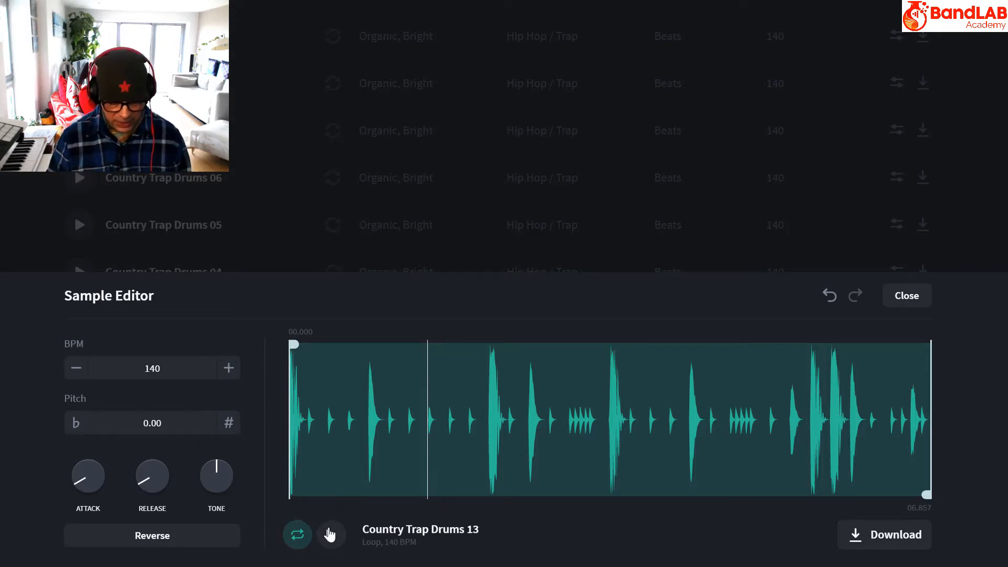
left_click(329, 536)
left_click_drag(88, 475, 86, 469)
left_click_drag(84, 461, 86, 419)
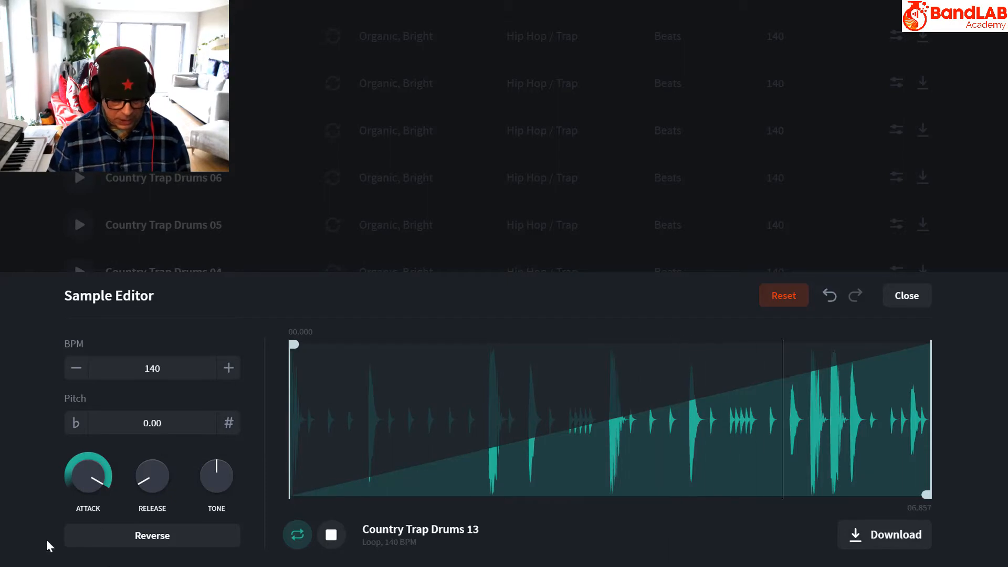
Step: Audition the loop with a release of 3634 ms, and return both release and attack to 0 ms
mouse_move(148, 473)
left_mouse_down()
mouse_move(147, 454)
mouse_move(143, 466)
left_mouse_up()
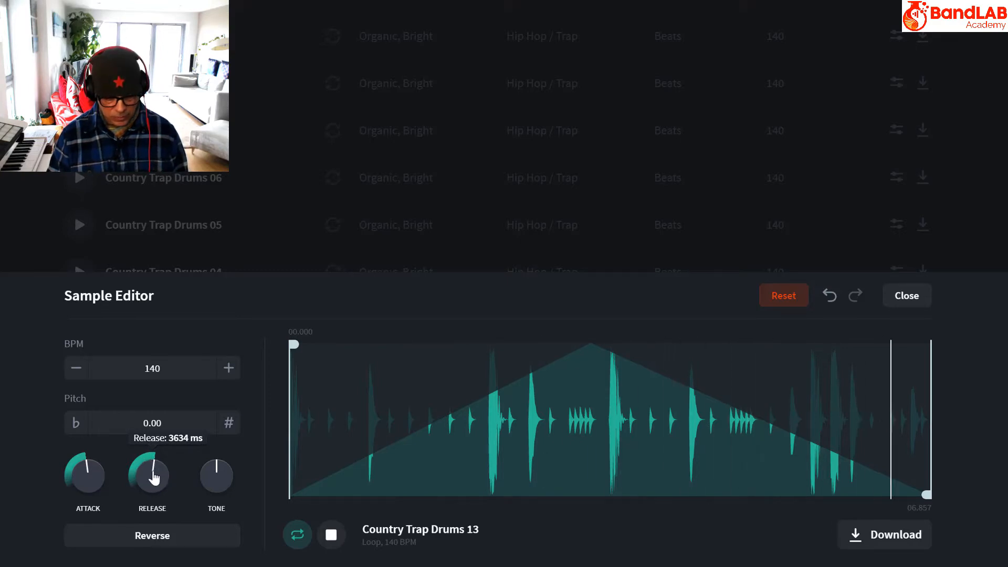
left_click_drag(154, 478, 109, 545)
left_click_drag(87, 475, 84, 530)
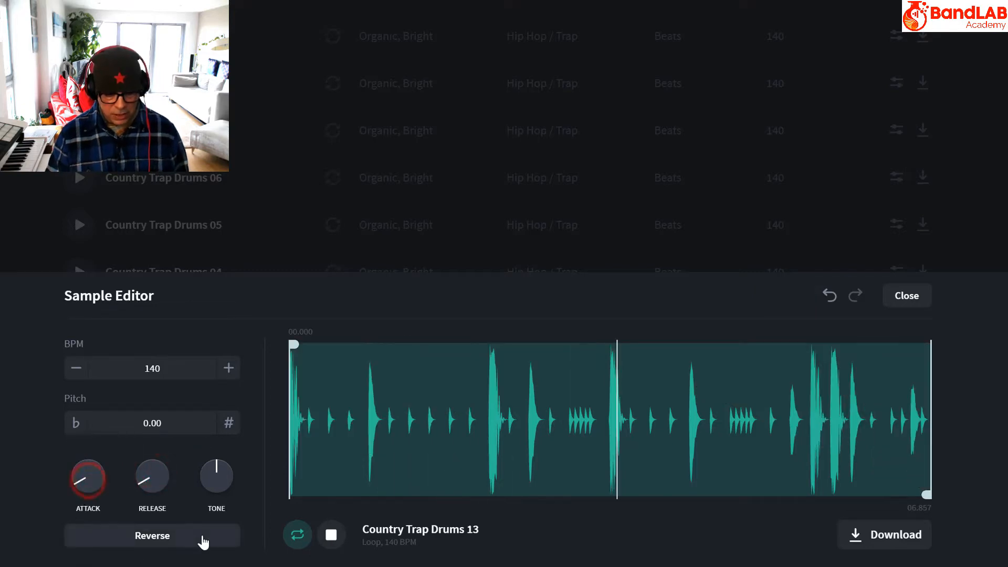
Step: Sweep the loop's tone above and below zero during playback, and reset it to 0.00
mouse_move(222, 490)
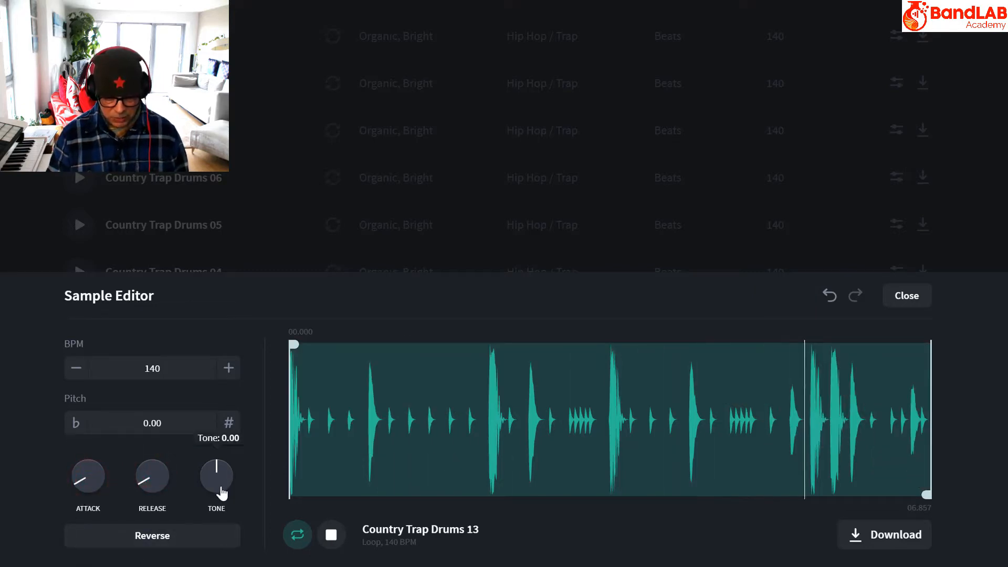
left_click_drag(222, 492, 217, 458)
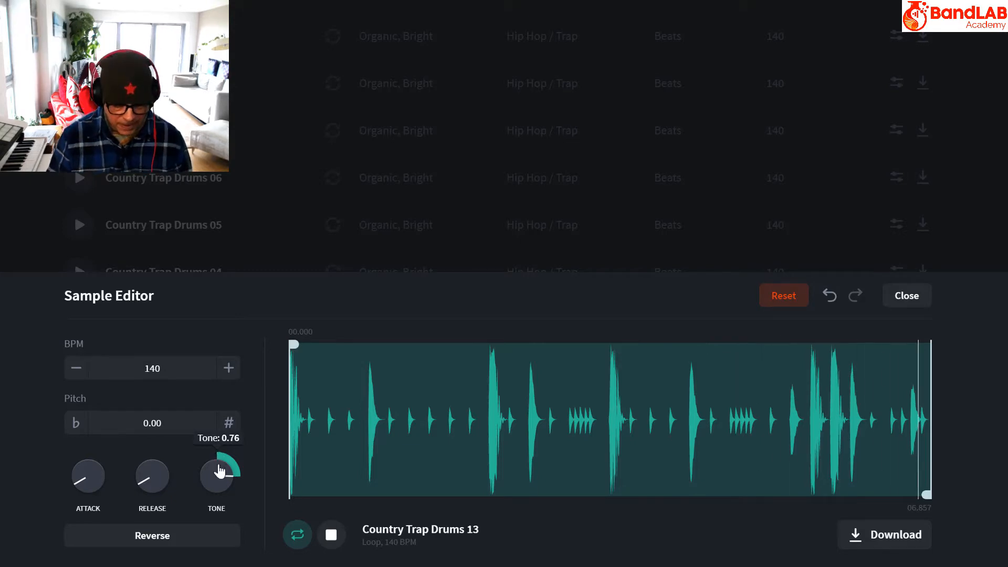
left_click_drag(216, 469, 219, 526)
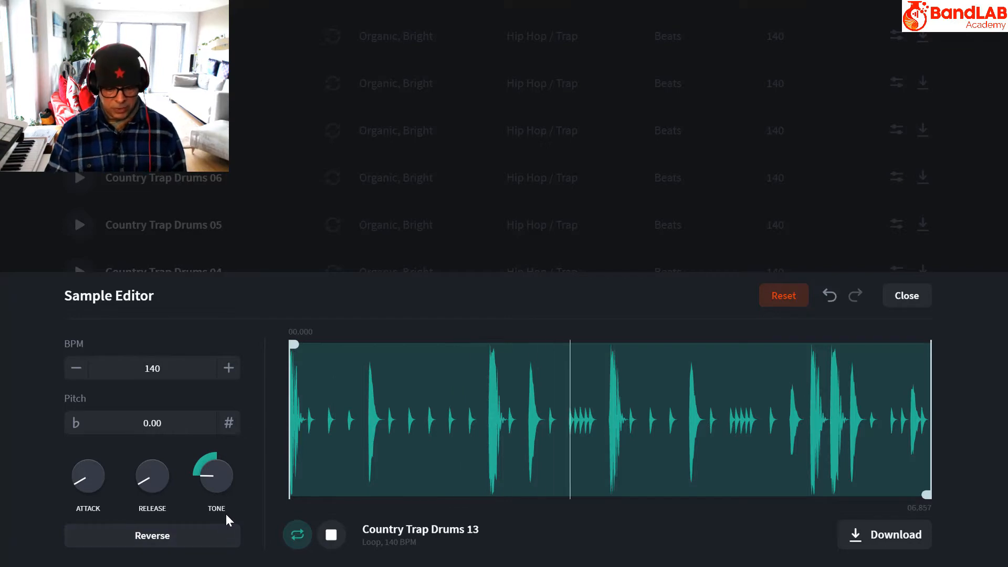
left_click_drag(216, 484, 216, 482)
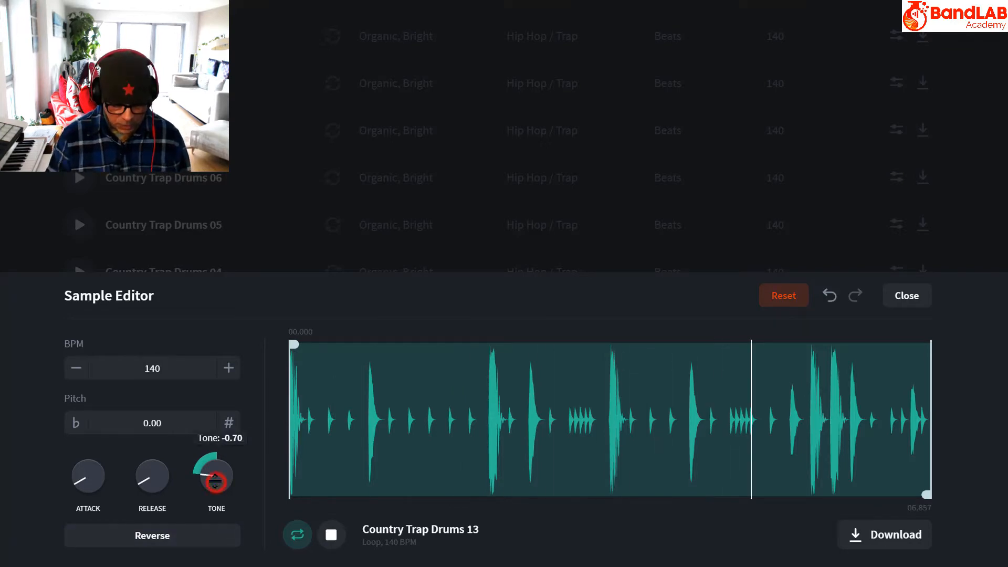
double_click(222, 488)
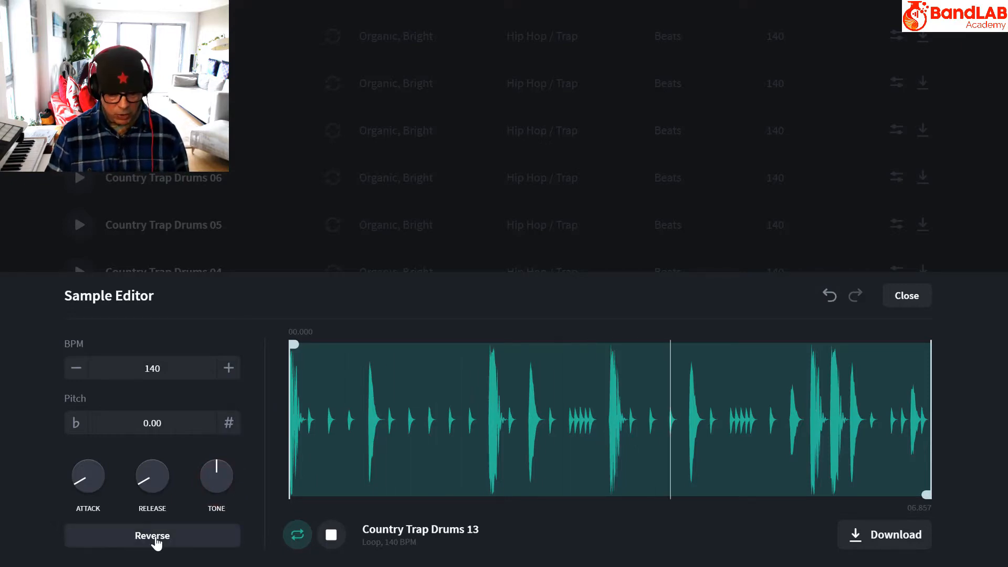
Step: Reverse the loop for a listen, restore its forward direction and stop playback
left_click(155, 540)
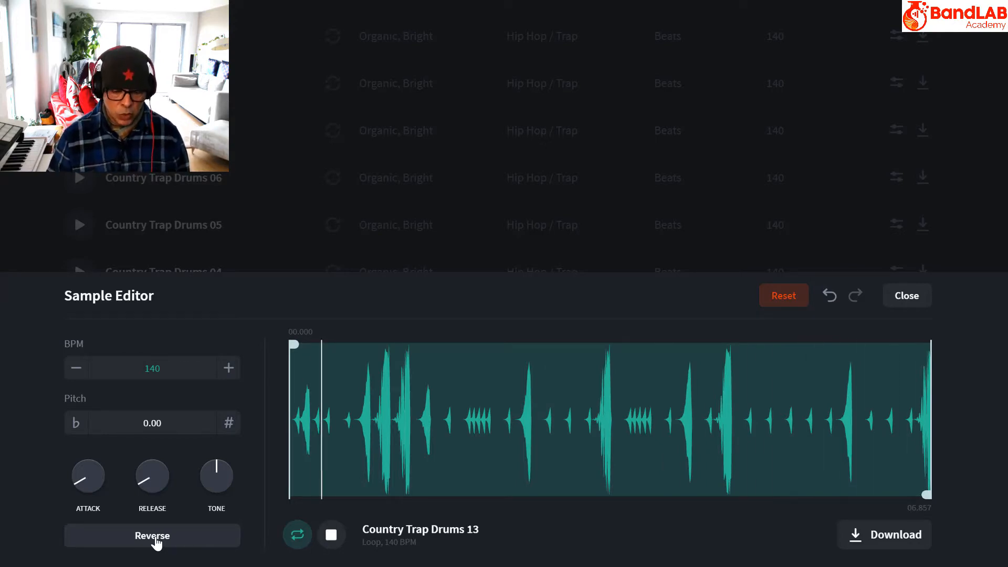
left_click(155, 537)
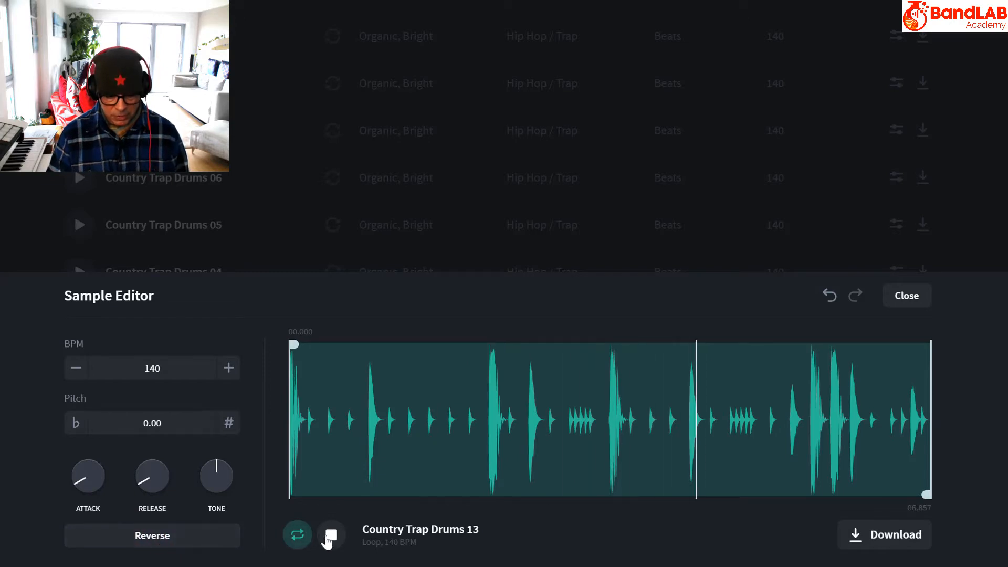
left_click(331, 538)
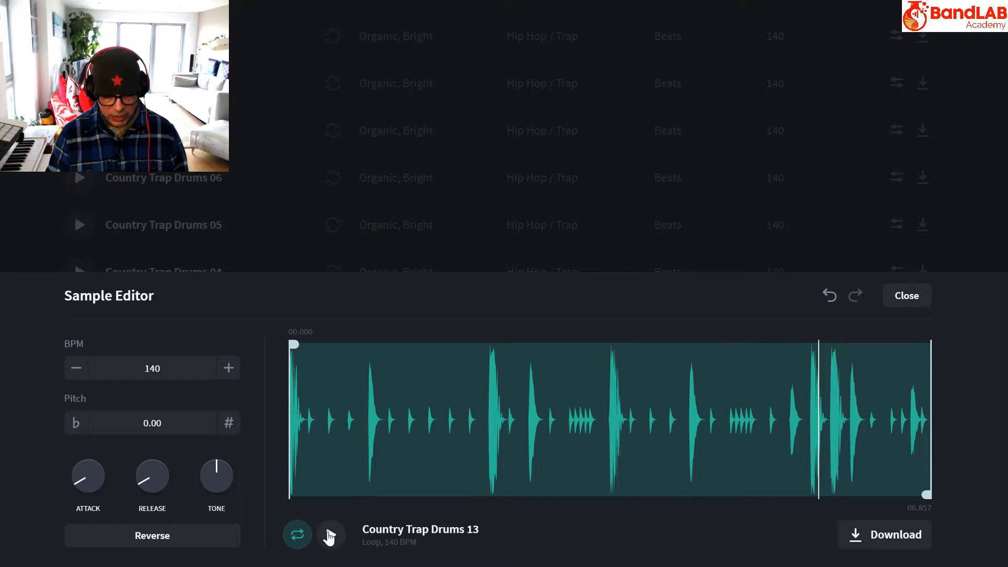
Step: Play the sample with looping turned off, and switch looping back on
left_click(330, 537)
left_click(296, 539)
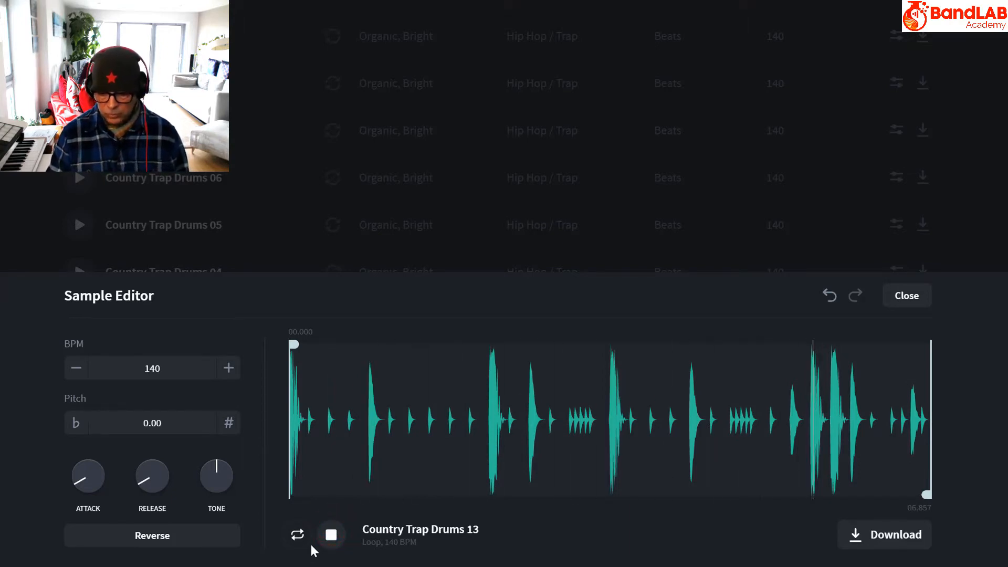
left_click(307, 541)
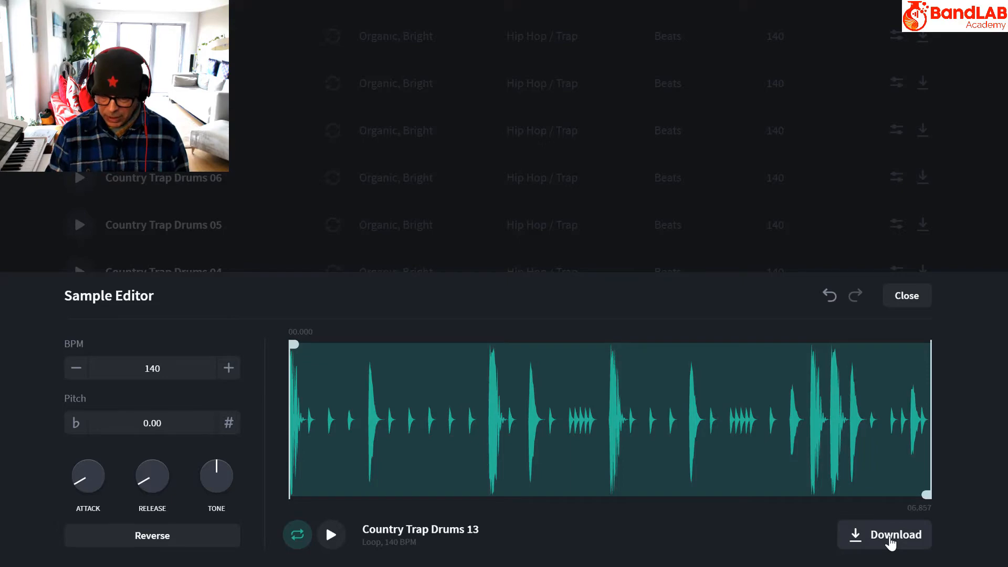
Step: Open the save dialog for downloading the untrimmed loop, dismiss it and stop the loop's playback
left_click(888, 542)
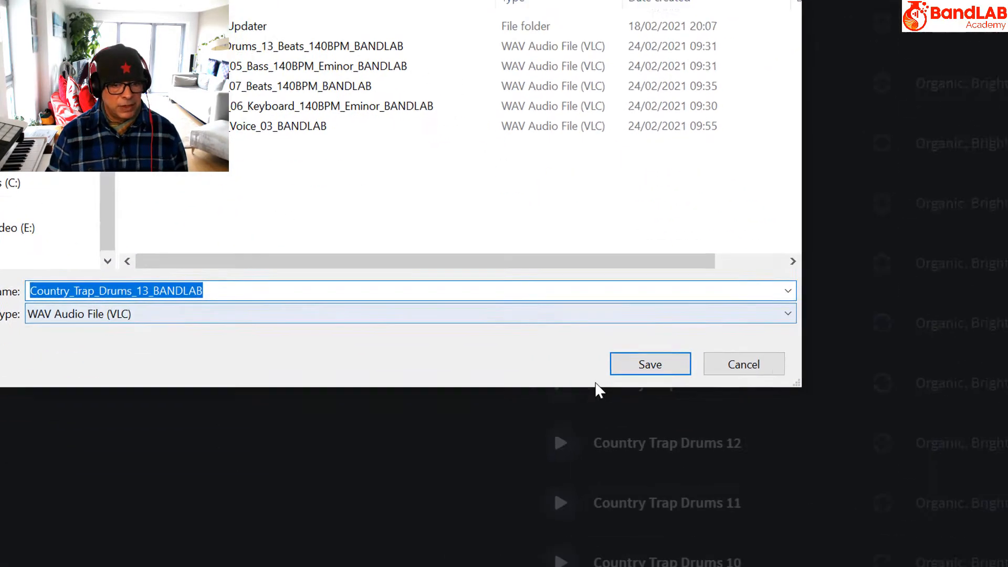
left_click(769, 488)
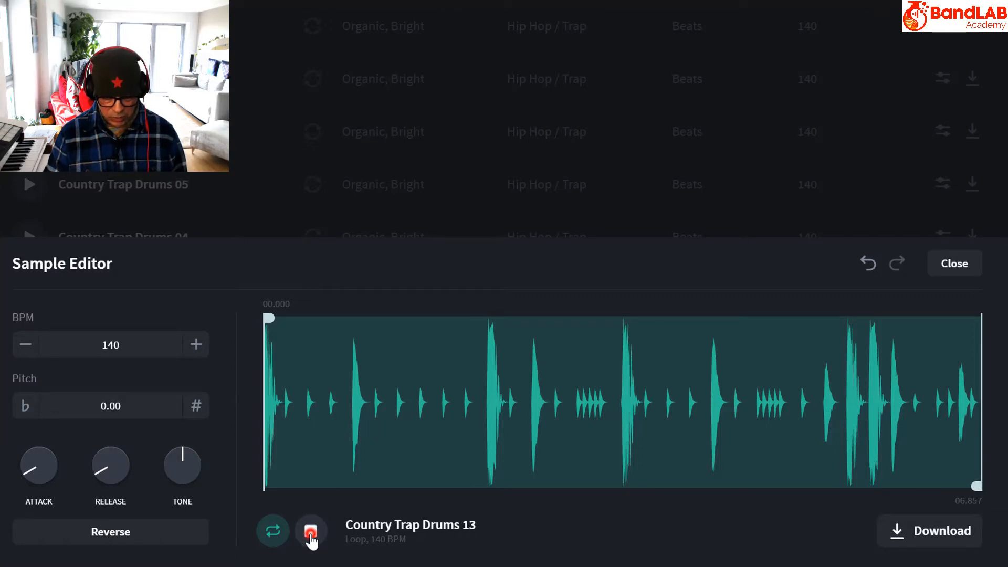
left_click(311, 535)
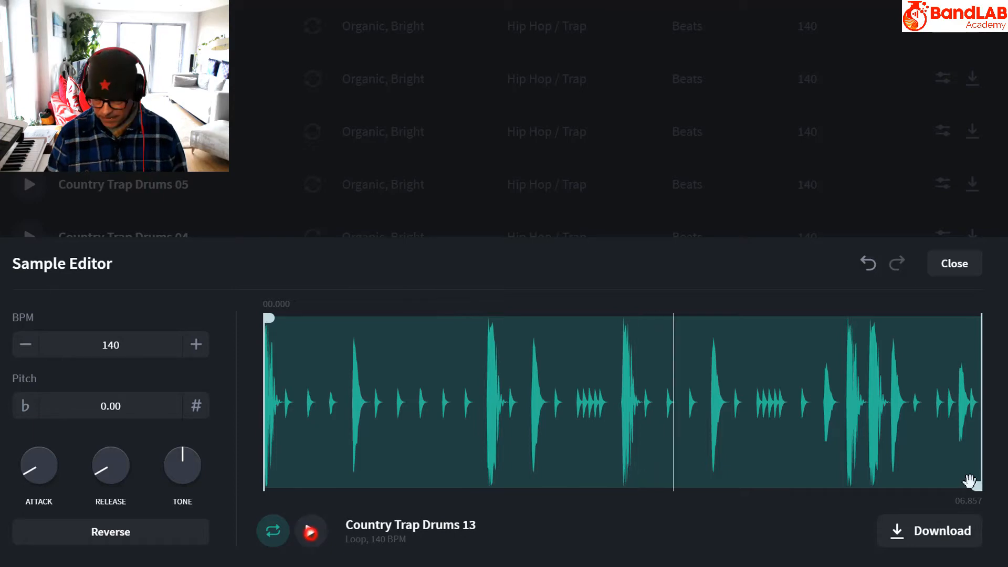
Step: Trim the loop's start to 03.421, keeping only its second half, and fine-tune the cut during playback
left_click_drag(268, 319, 629, 334)
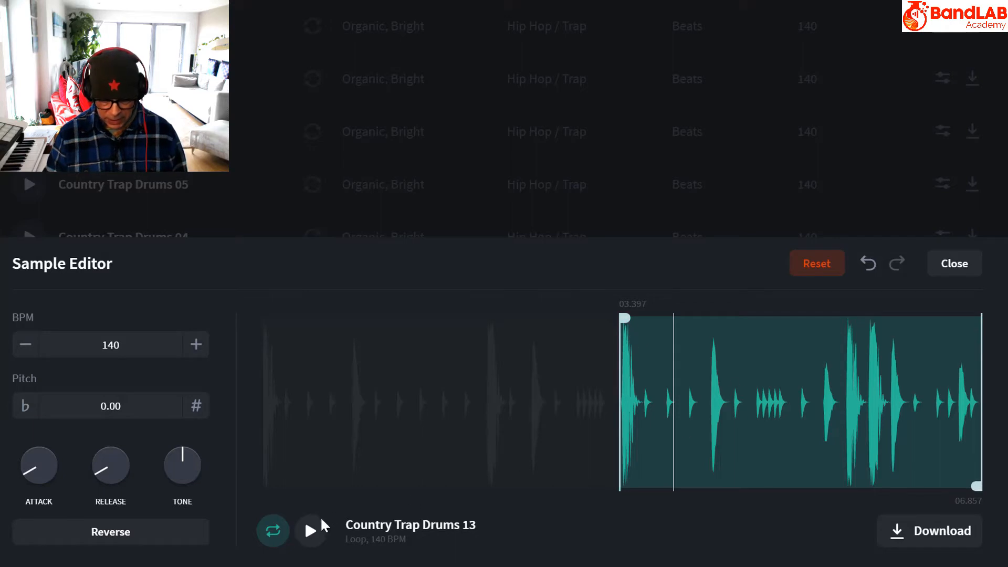
left_click(313, 530)
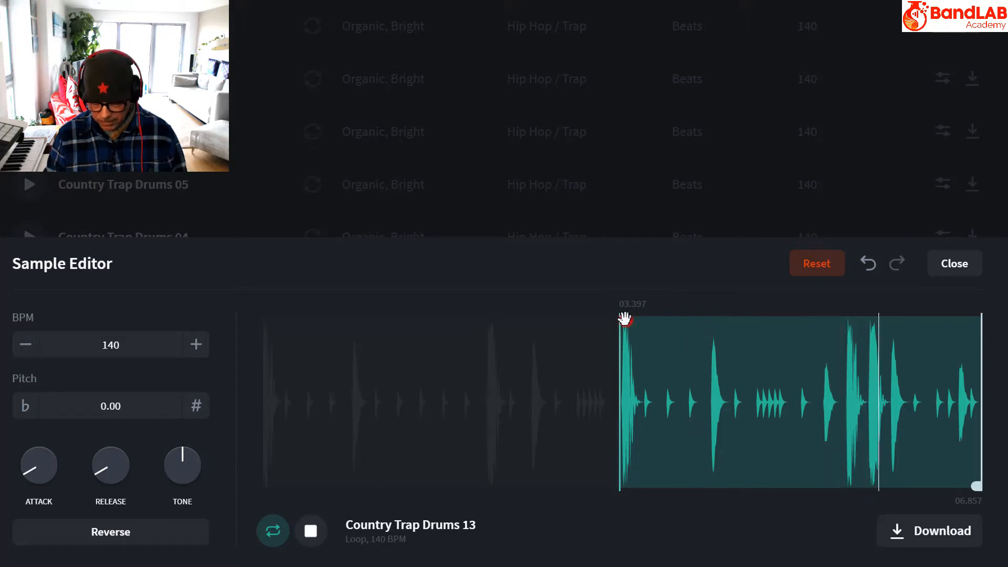
left_click_drag(624, 318, 625, 320)
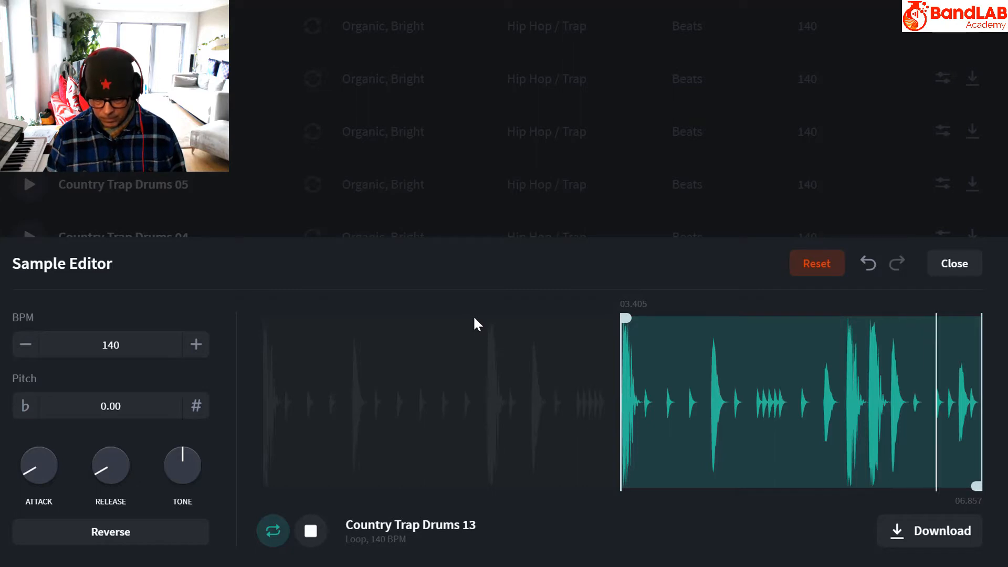
left_click(625, 319)
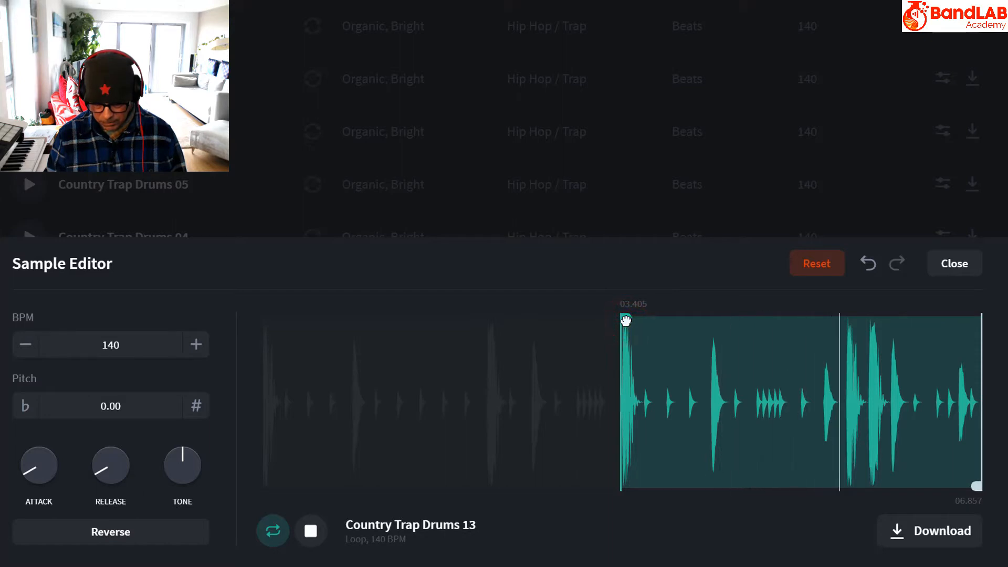
left_click_drag(626, 320, 627, 320)
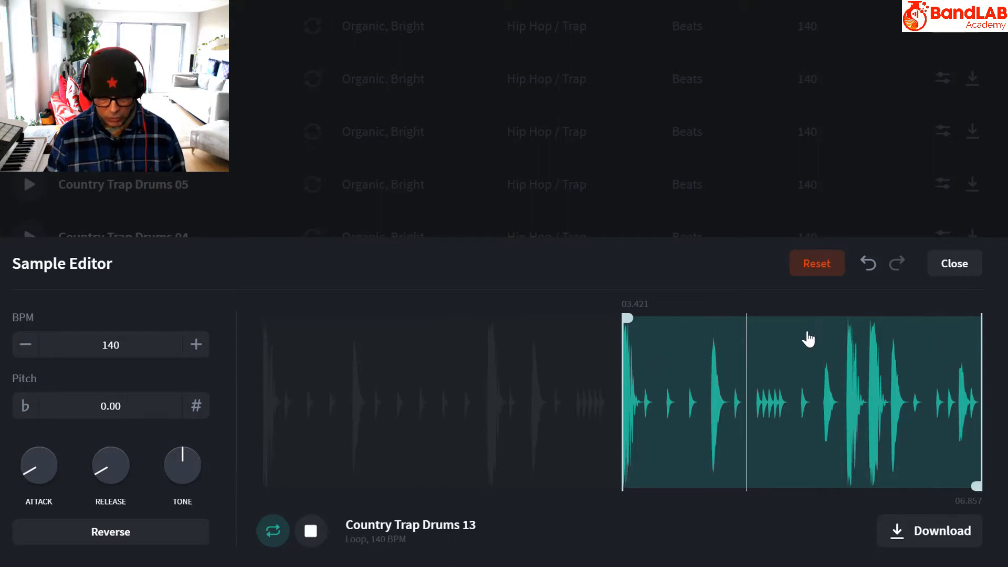
Step: Audition the trimmed loop at pitch 3.00 and settle its pitch at 1.00
left_click(194, 409)
left_click(195, 412)
left_click(195, 412)
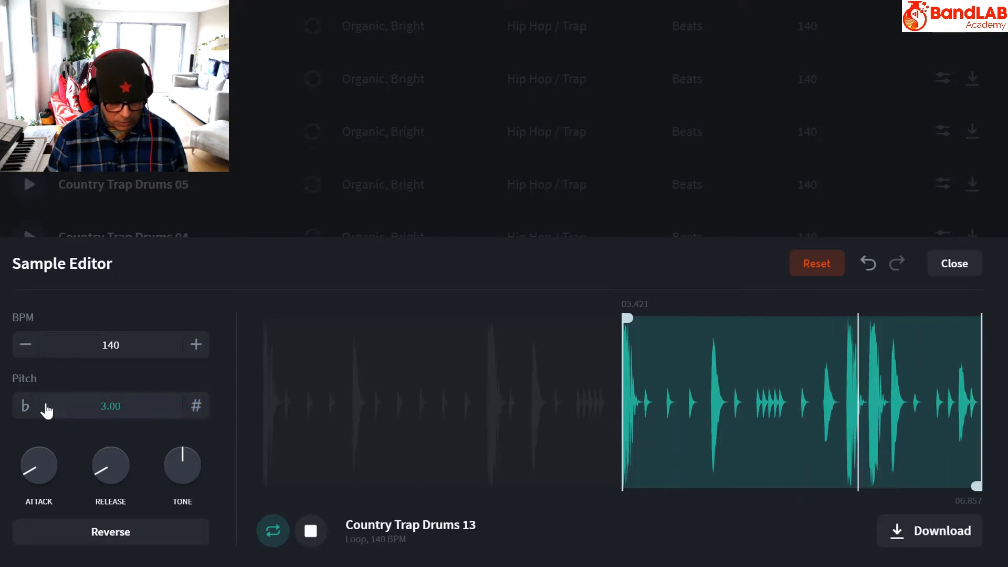
left_click(25, 406)
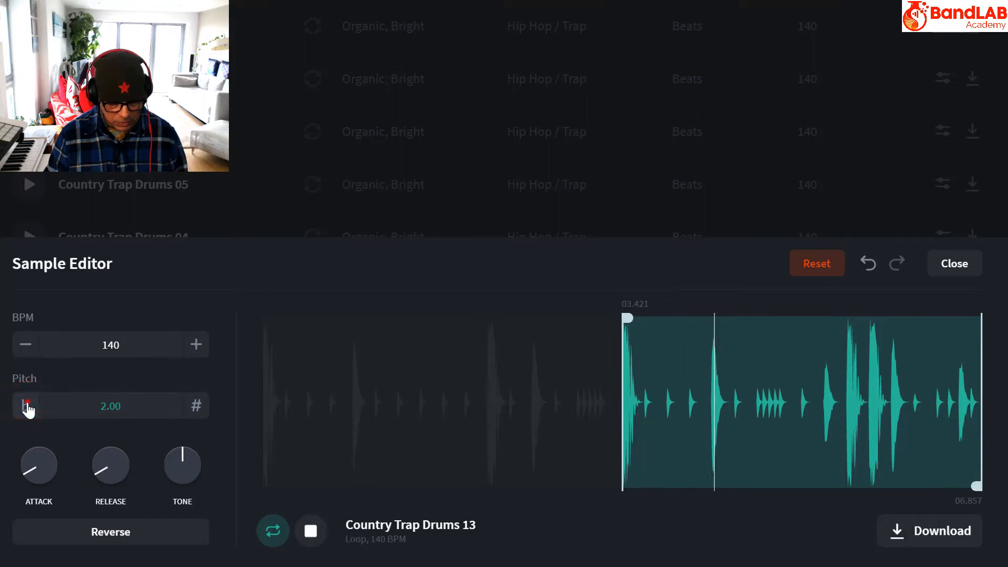
left_click(26, 408)
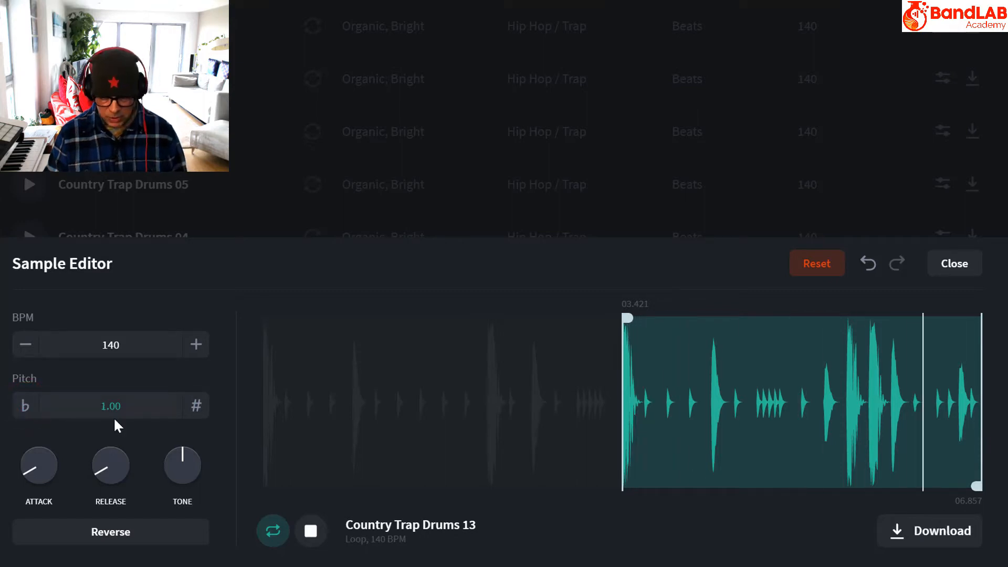
Step: Lower the trimmed loop's tone moderately below zero and stop playback
mouse_move(183, 475)
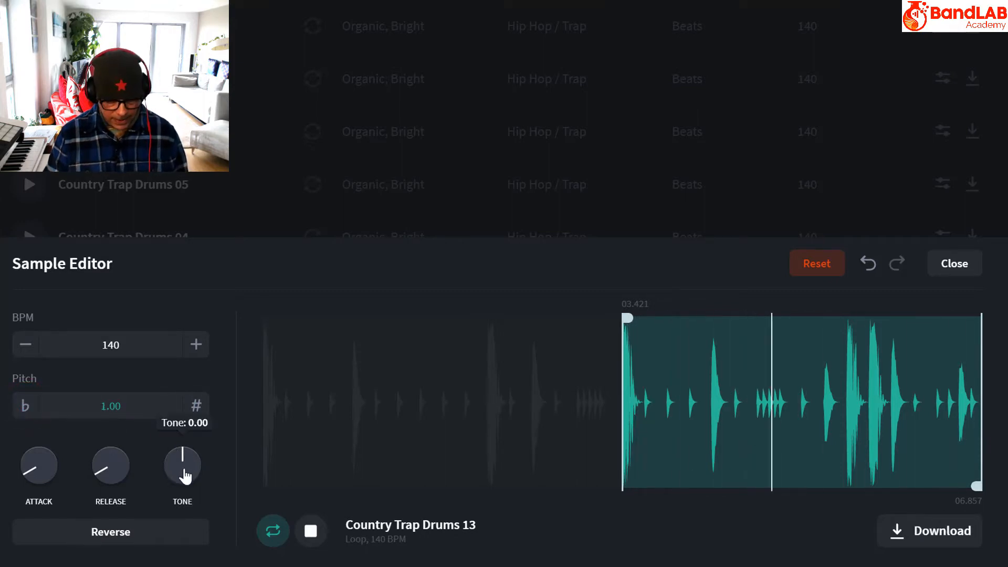
left_click_drag(183, 477, 187, 484)
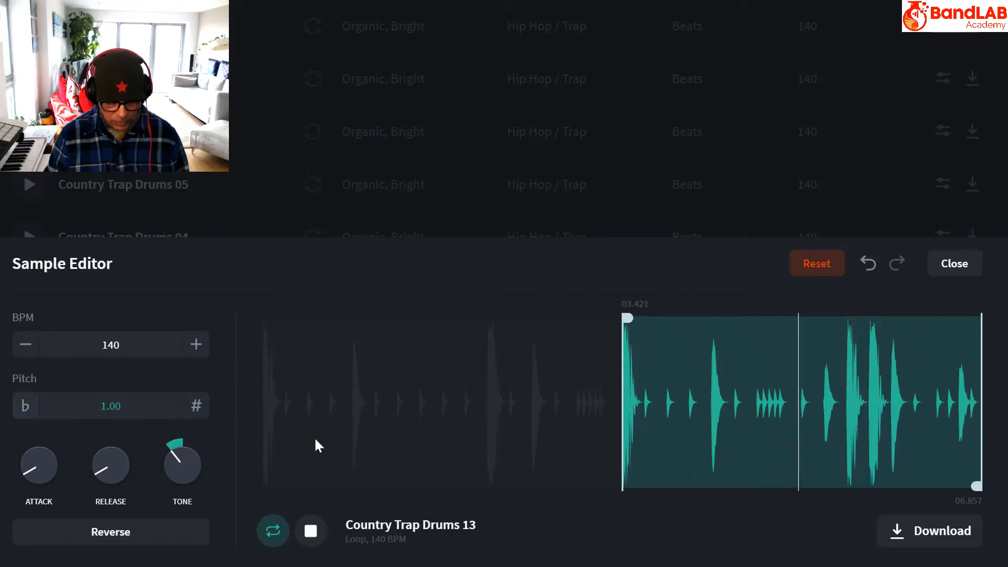
left_click(315, 530)
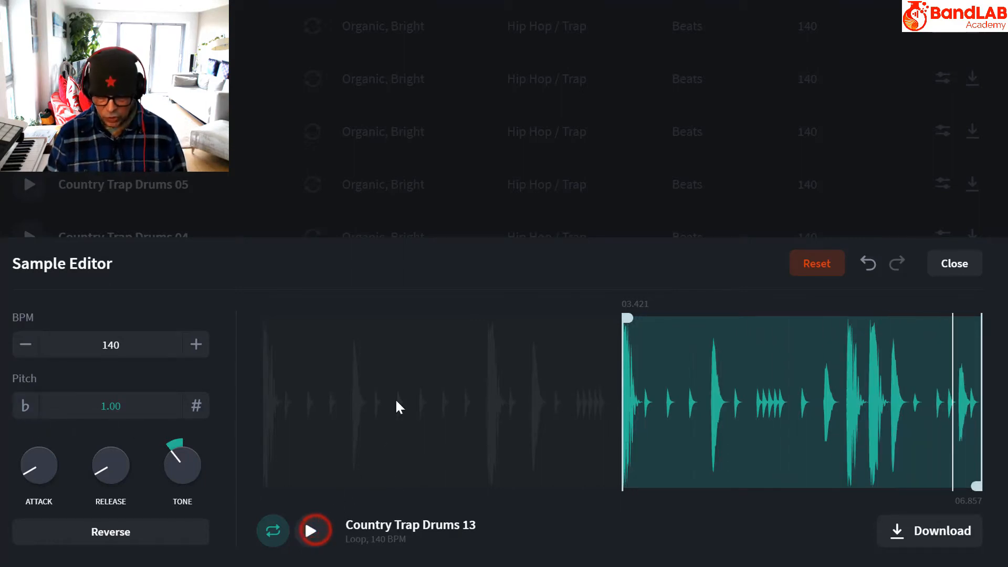
Step: Download the trimmed drum loop as a WAV file, prefixing Country_Trap_Drums_13_BANDLAB with the owner's first name, and close the Sample Editor
left_click(937, 541)
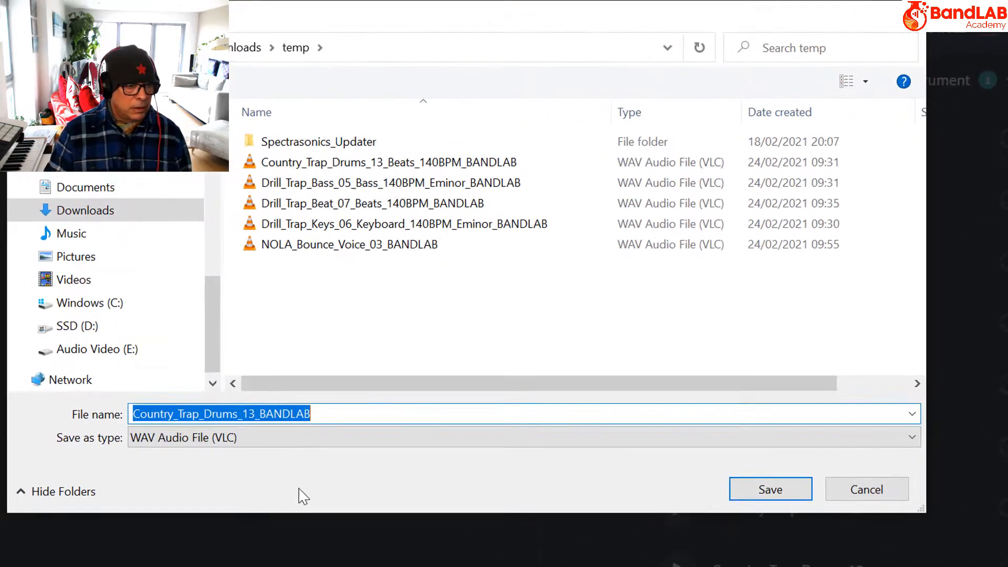
left_click(53, 169)
type("Phil")
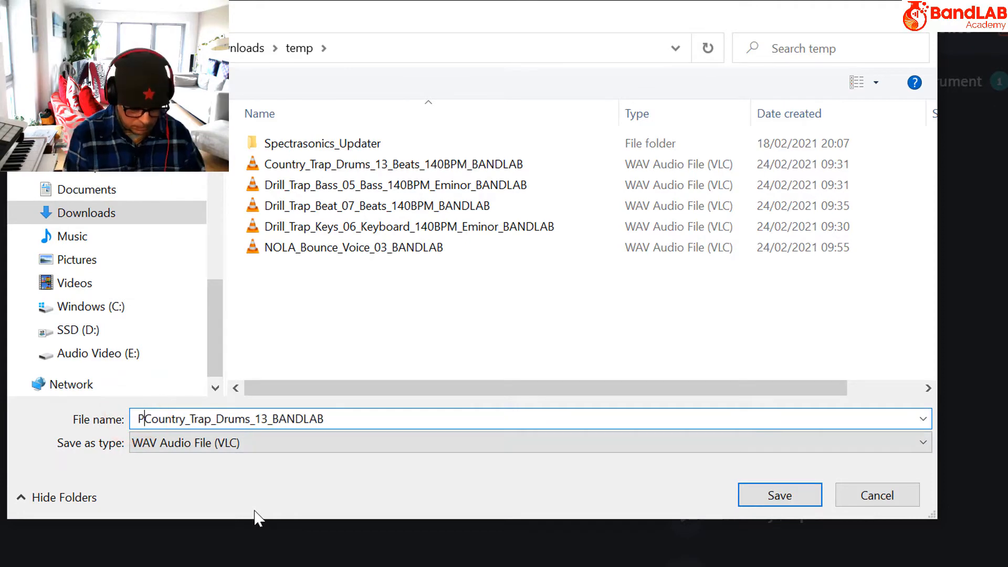
type("'s")
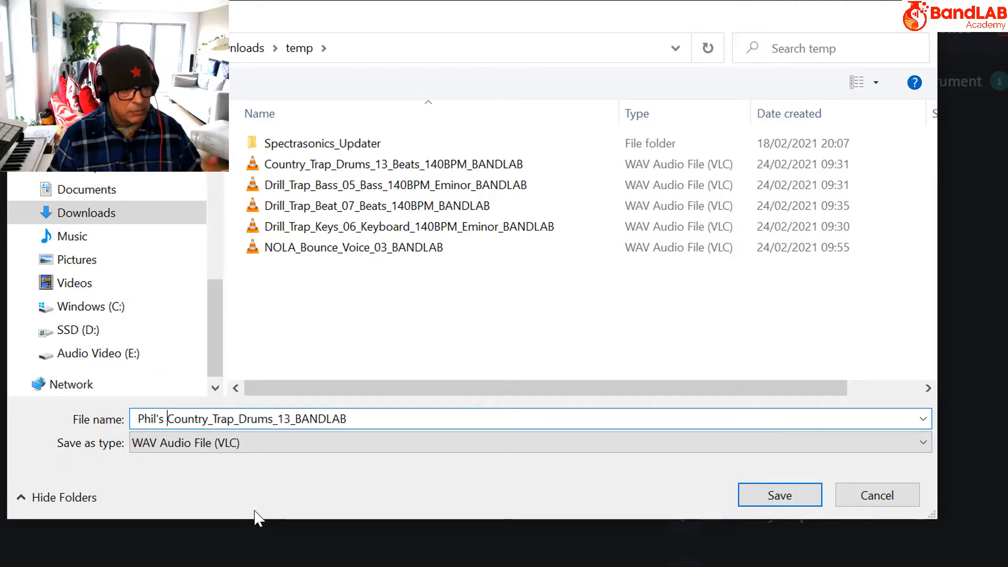
left_click(781, 496)
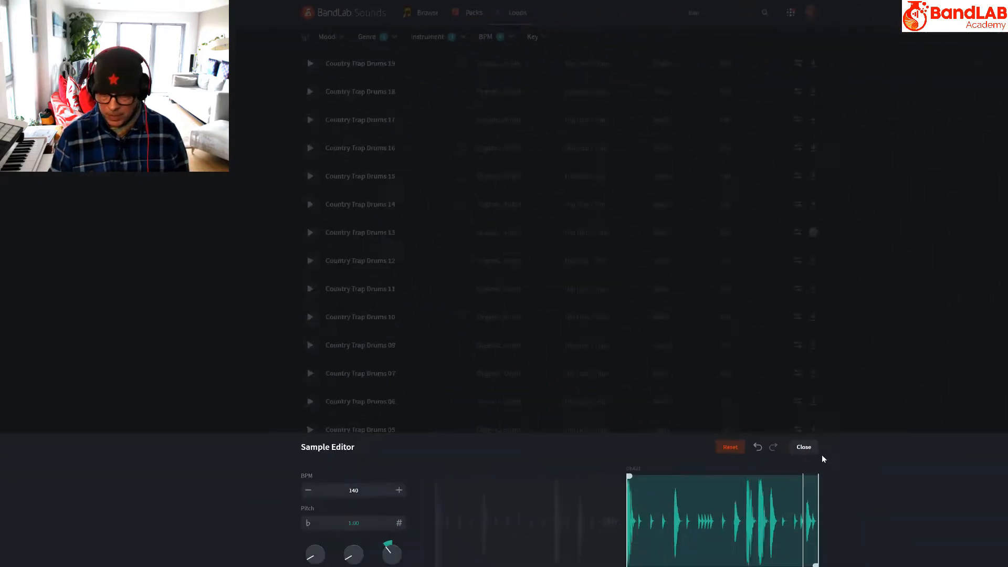
left_click(804, 446)
Step: Audition the Drill Trap Beat 07 loop near the beginning of the loop list and open it in the Sample Editor
scroll(489, 172, "up", 3)
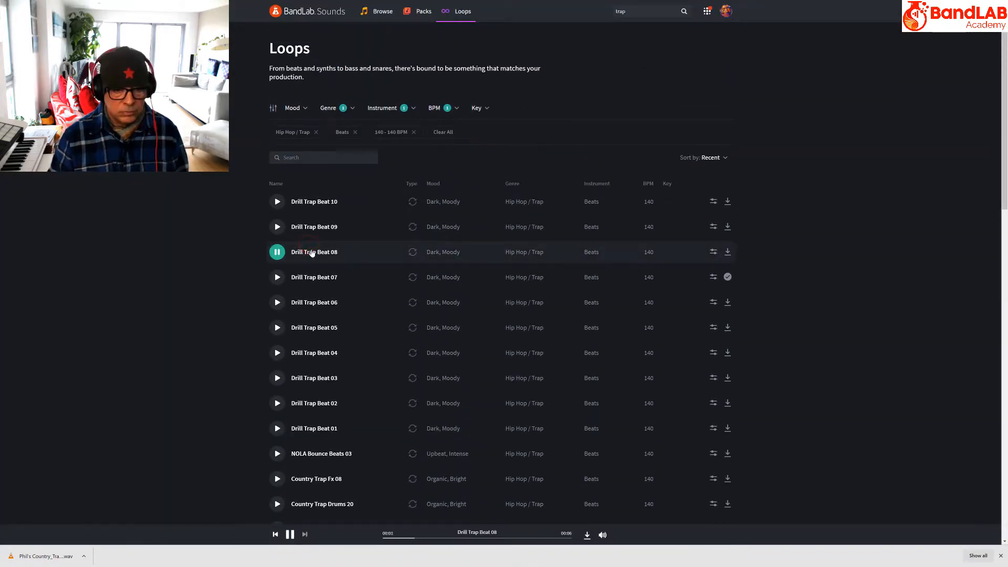
left_click(320, 277)
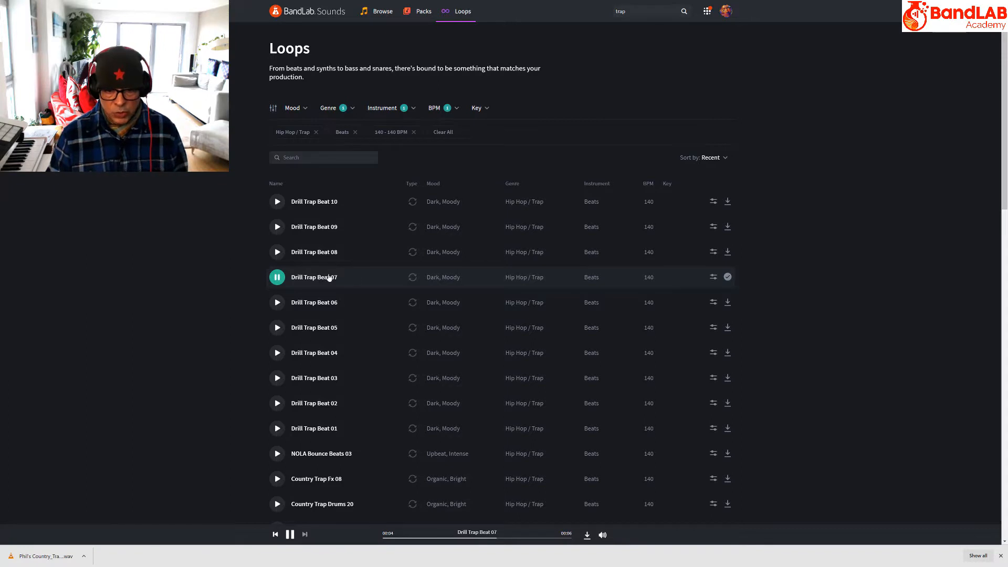
left_click(713, 278)
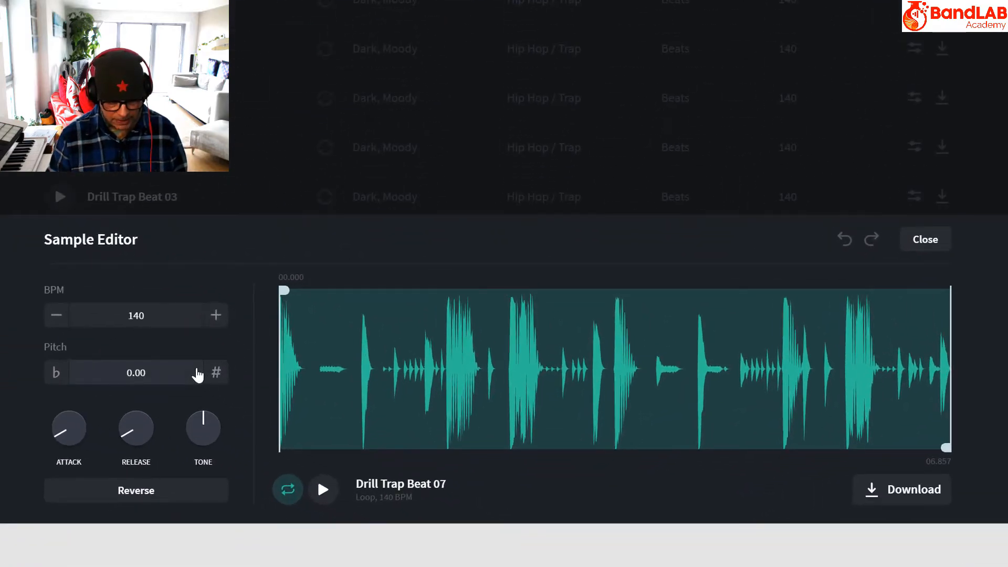
Step: Reverse Drill Trap Beat 07, raise its tone to about 0.30 and audition the result
left_click(168, 489)
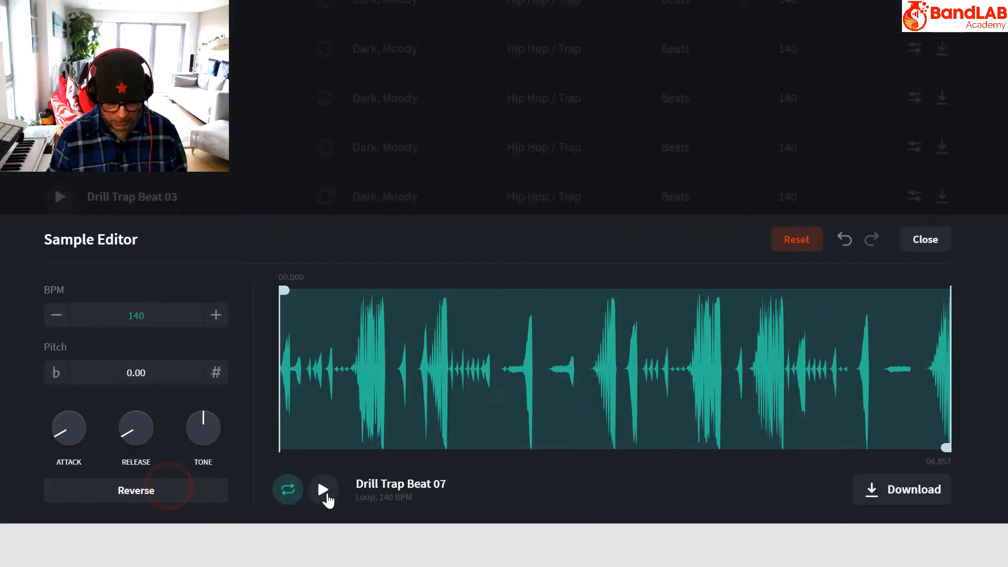
left_click(322, 490)
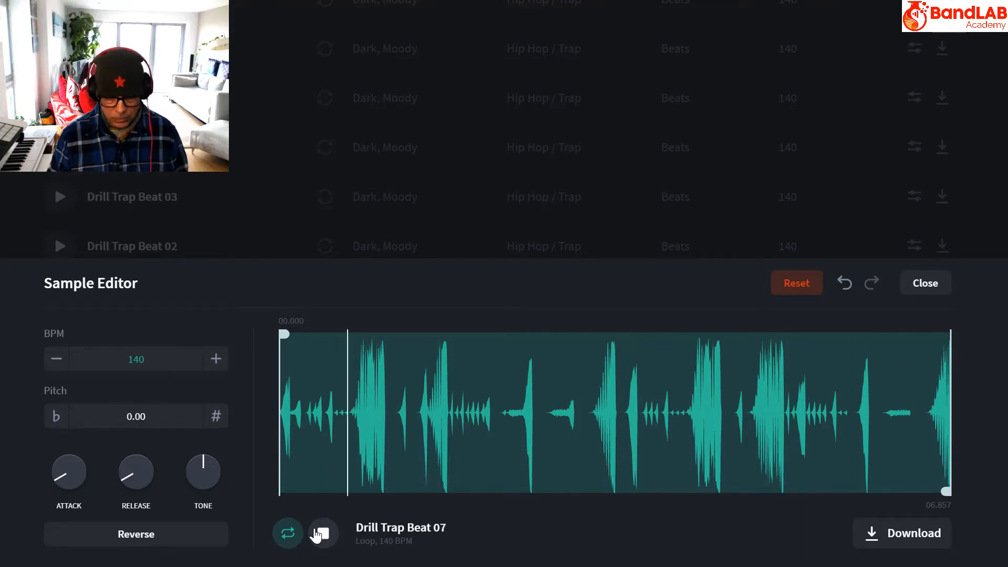
left_click(323, 534)
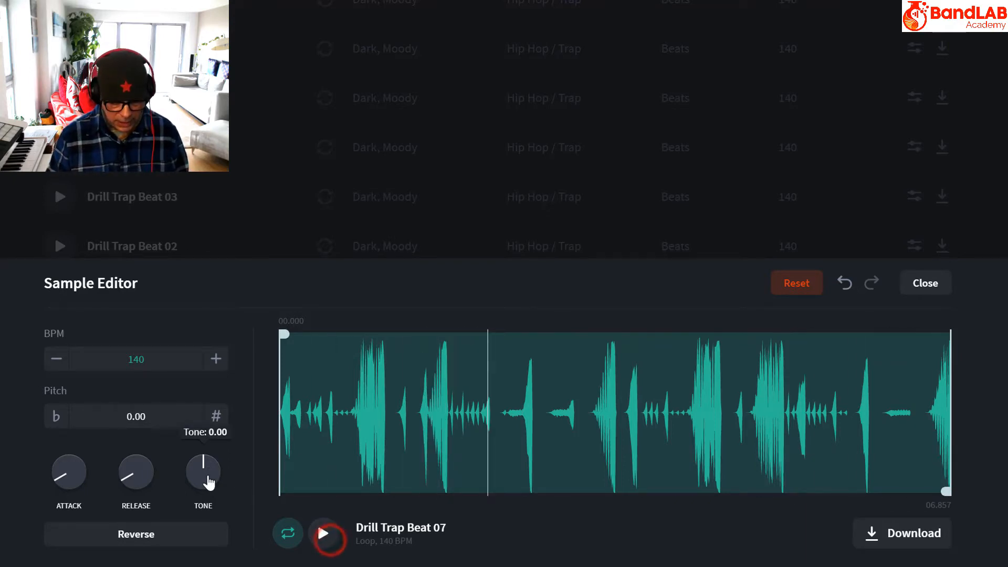
left_click_drag(203, 474, 205, 460)
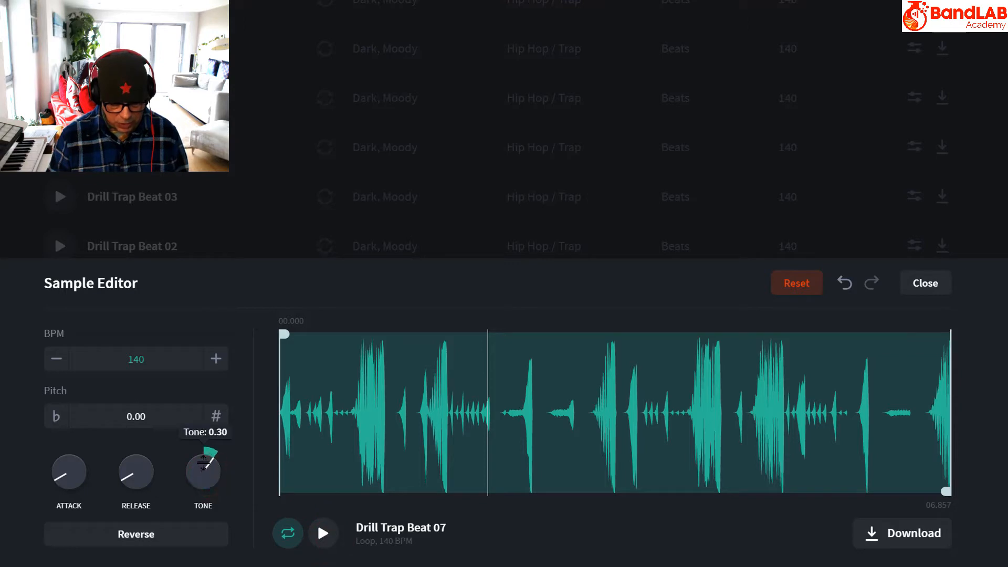
left_click(322, 533)
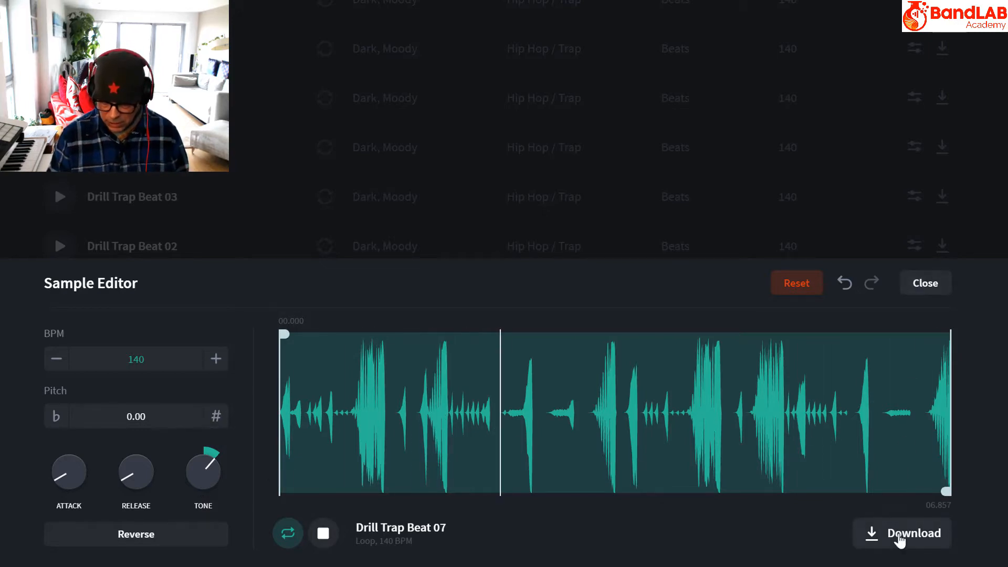
Step: Download the reversed loop as a WAV file, prefixing Drill_Trap_Beat_07_BANDLAB with the owner's first name, and dismiss the browser's download bar
left_click(895, 532)
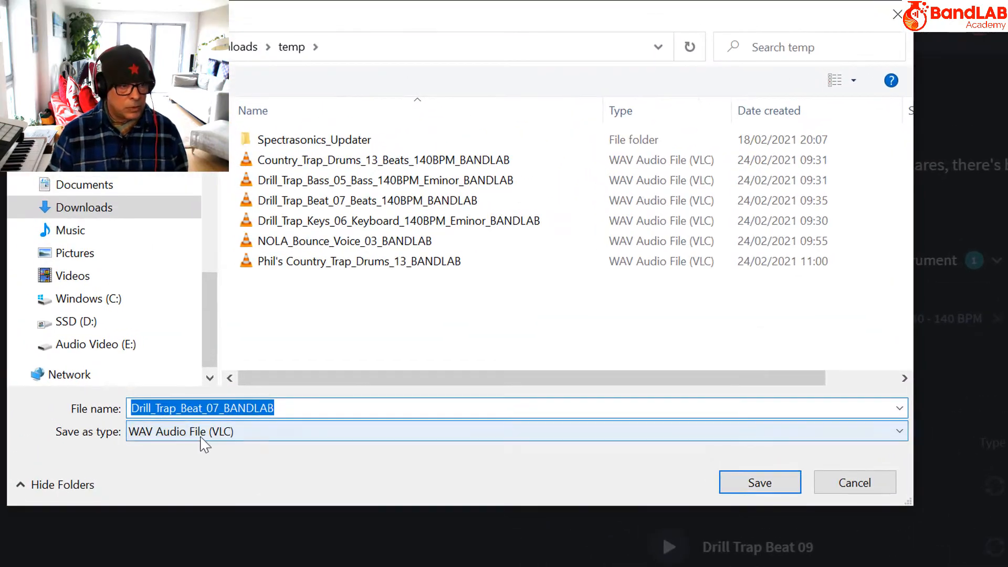
left_click(135, 408)
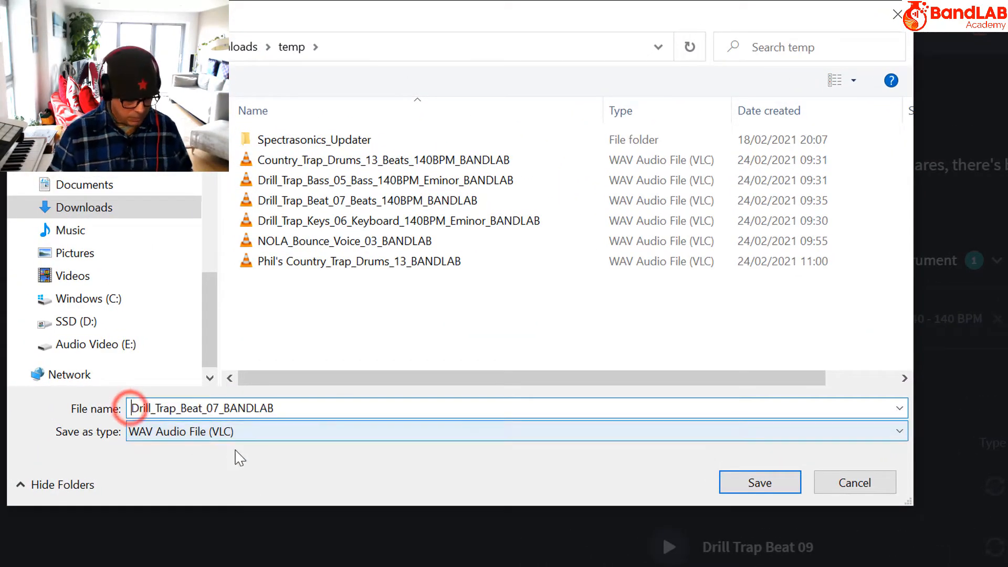
type("Phil's")
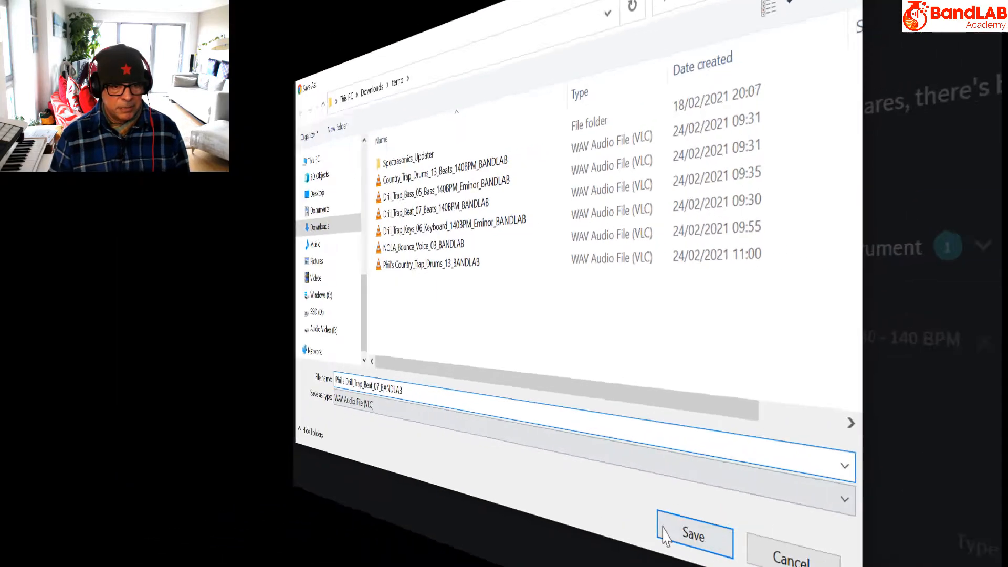
left_click(745, 482)
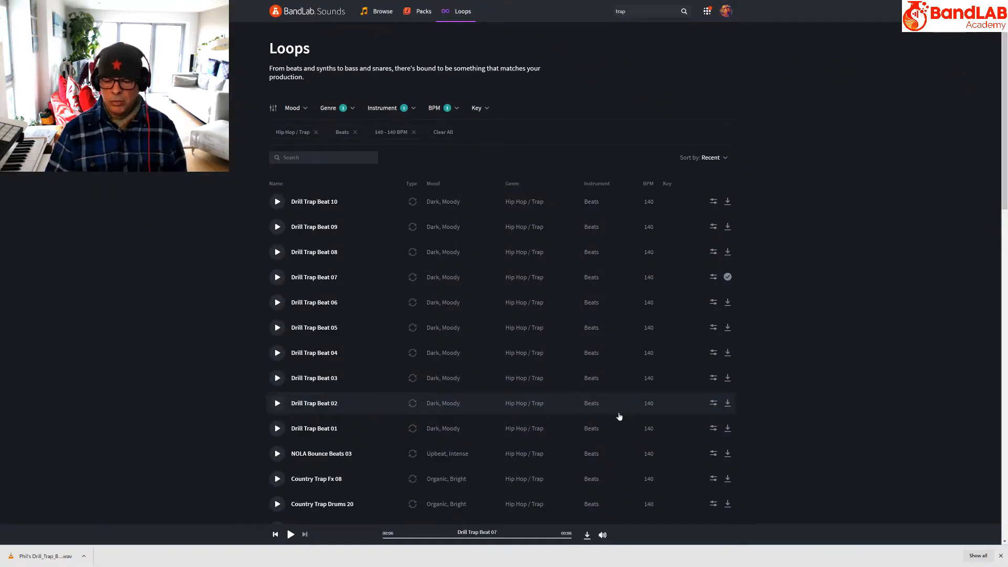
left_click(1001, 556)
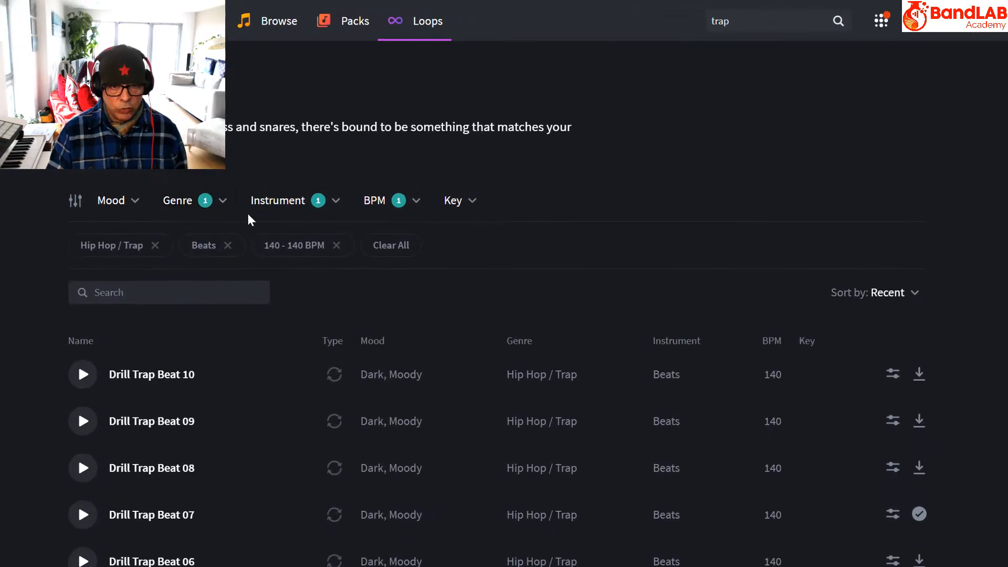
Step: Clear the Beats instrument filter and filter the 140 BPM trap loops by Bass instead
left_click(278, 202)
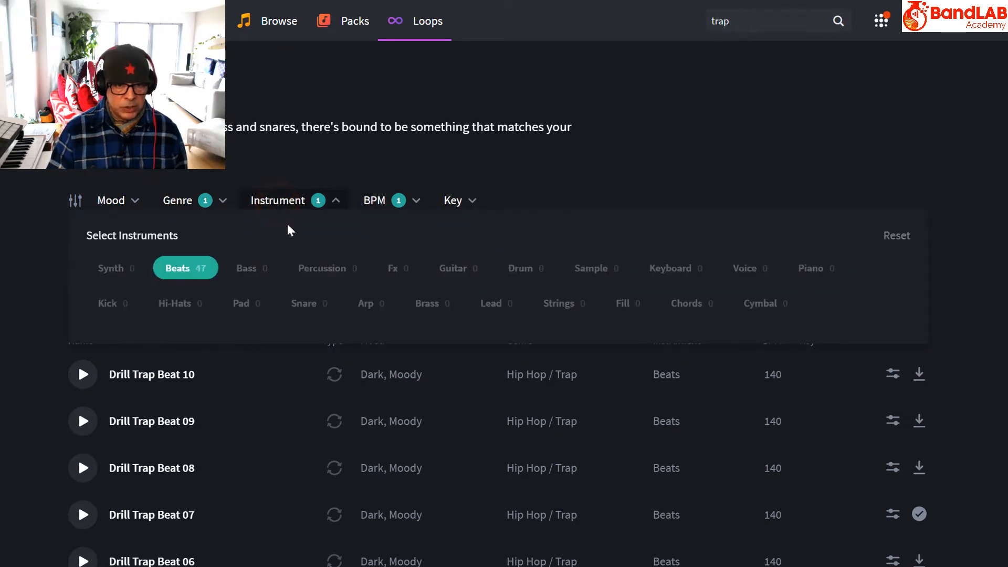
left_click(896, 241)
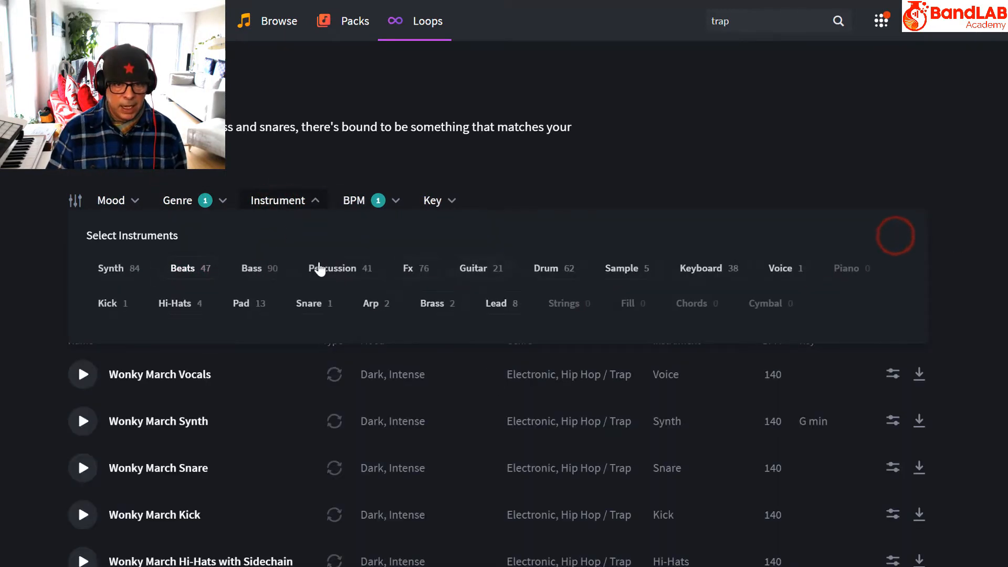
left_click(259, 269)
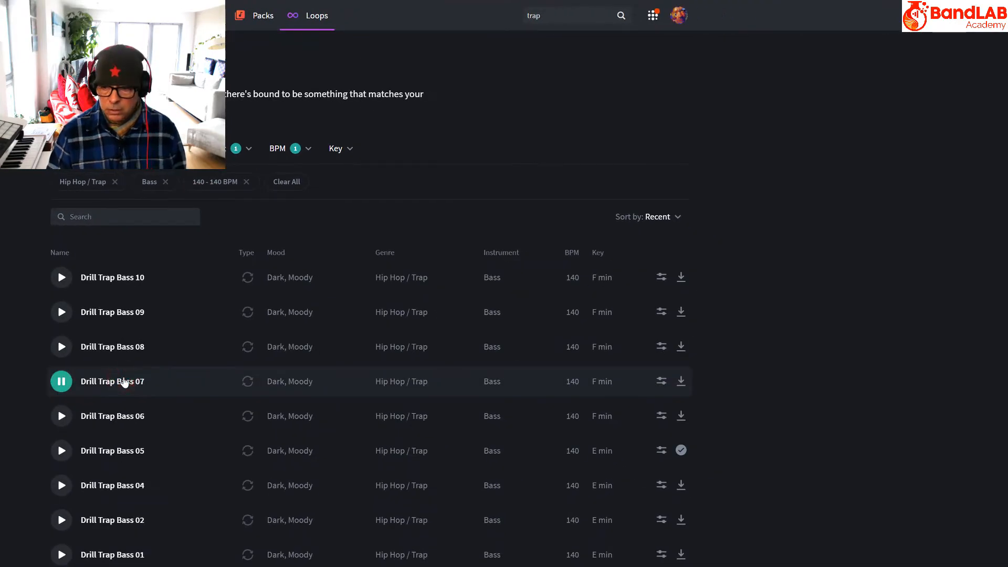
Step: Audition Drill Trap Bass 06 and 05, and open Drill Trap Bass 05 in the Sample Editor
left_click(134, 416)
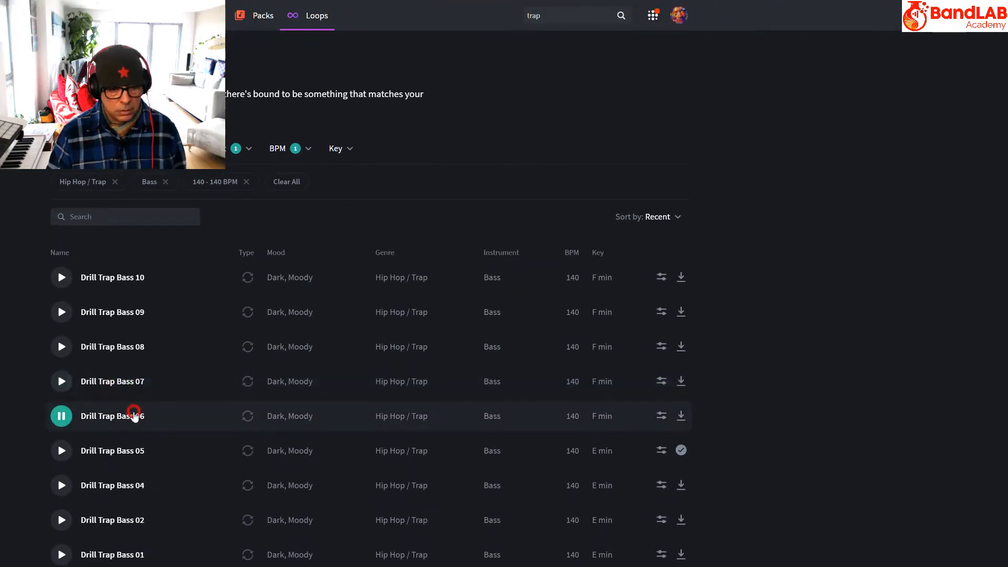
left_click(135, 448)
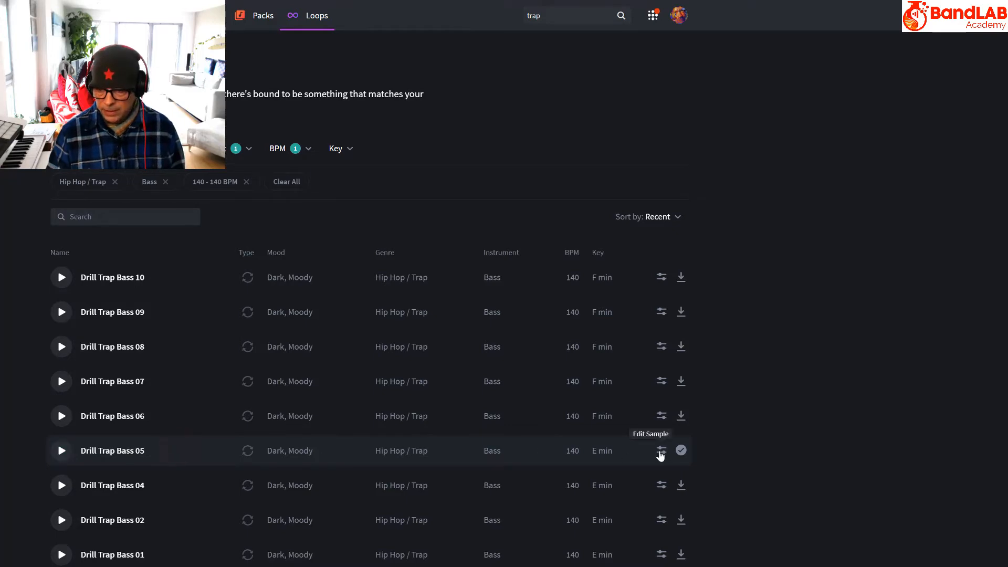
left_click(660, 452)
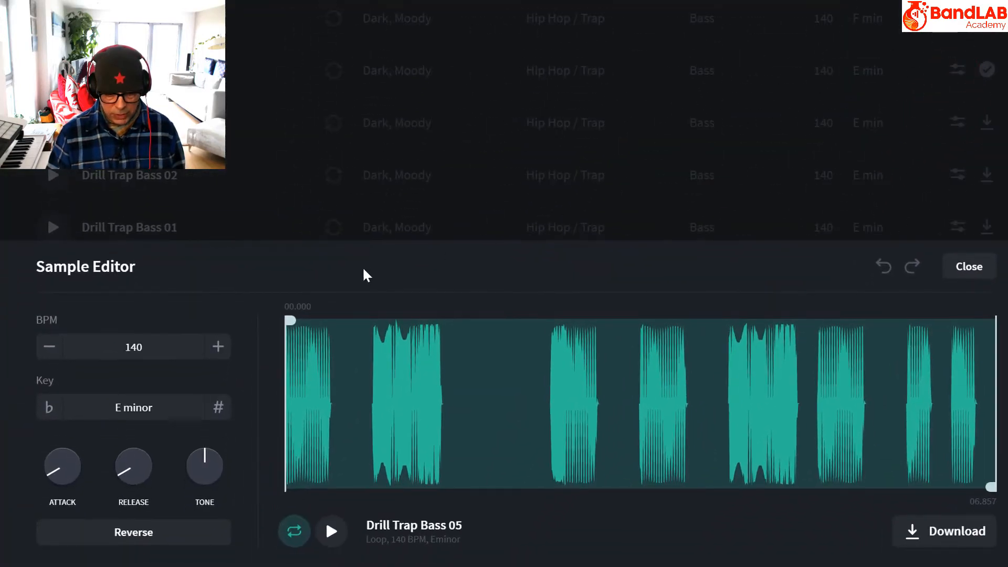
Step: Audition Drill Trap Bass 05, lower its tone moderately below zero during playback and stop it
left_click(331, 531)
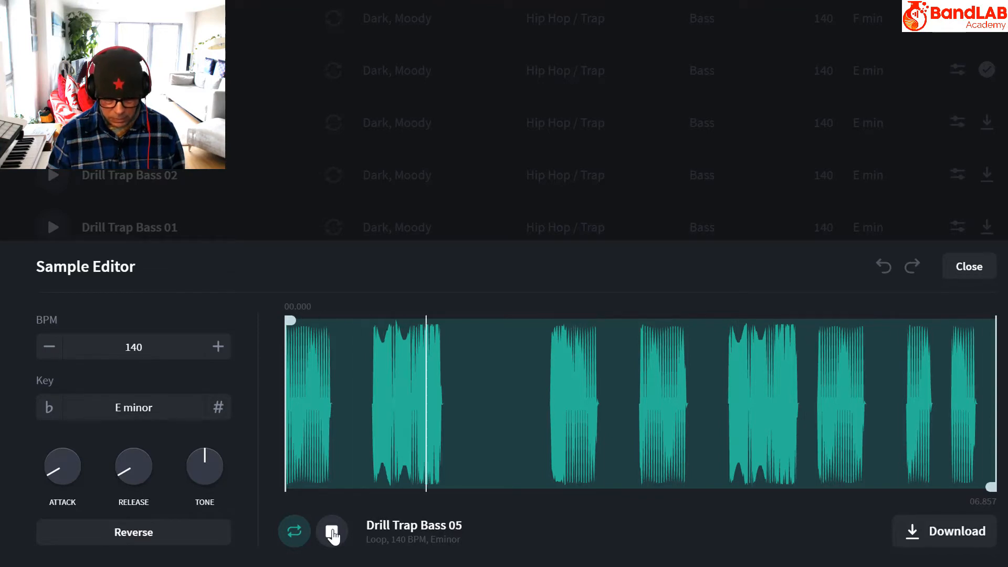
left_click(333, 535)
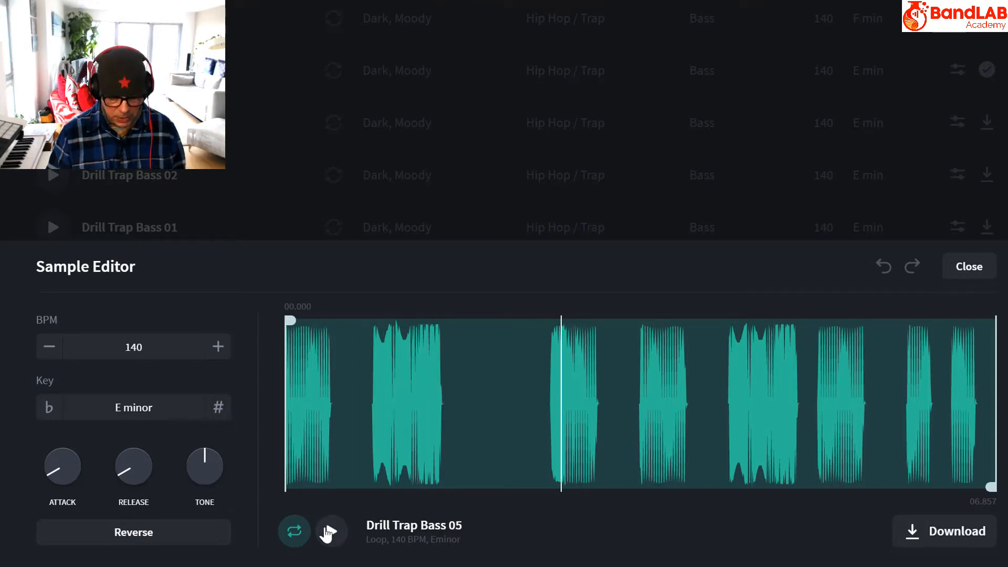
left_click(332, 531)
mouse_move(205, 464)
left_mouse_down()
mouse_move(197, 482)
mouse_move(197, 469)
left_mouse_up()
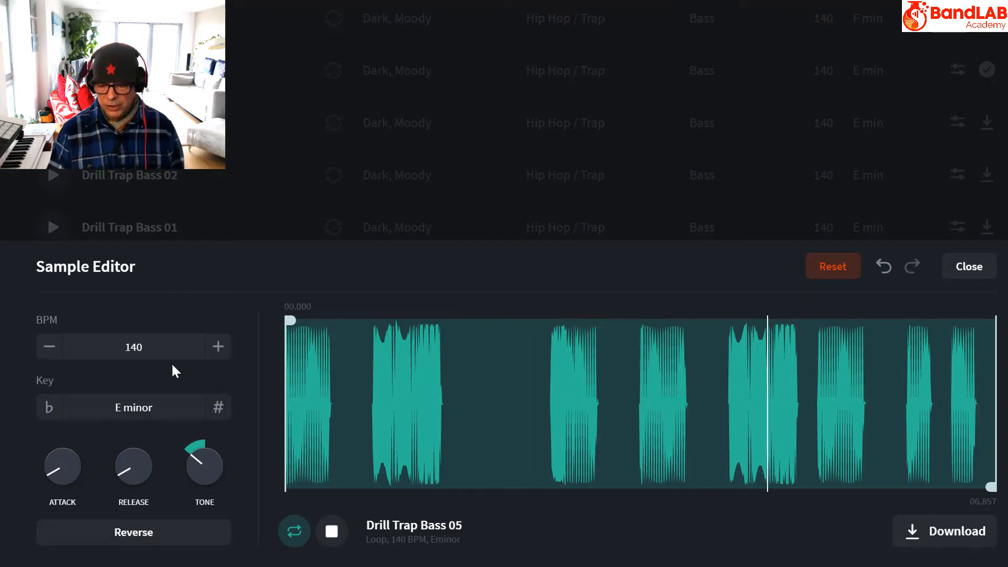
left_click(716, 367)
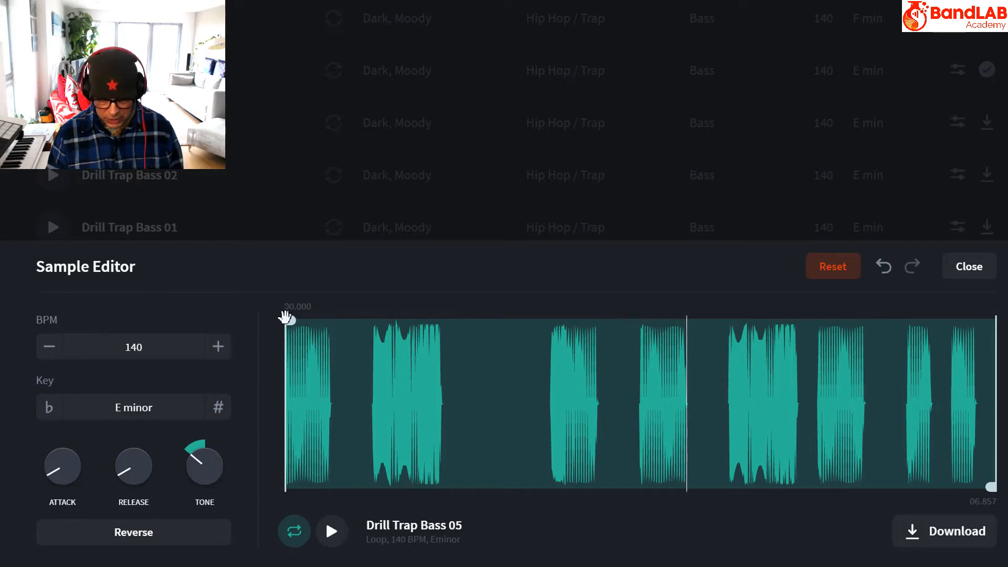
Step: Trim the bass loop to start at 00.849 and end at 04.278, checking the cut during playback
left_click_drag(289, 320, 378, 320)
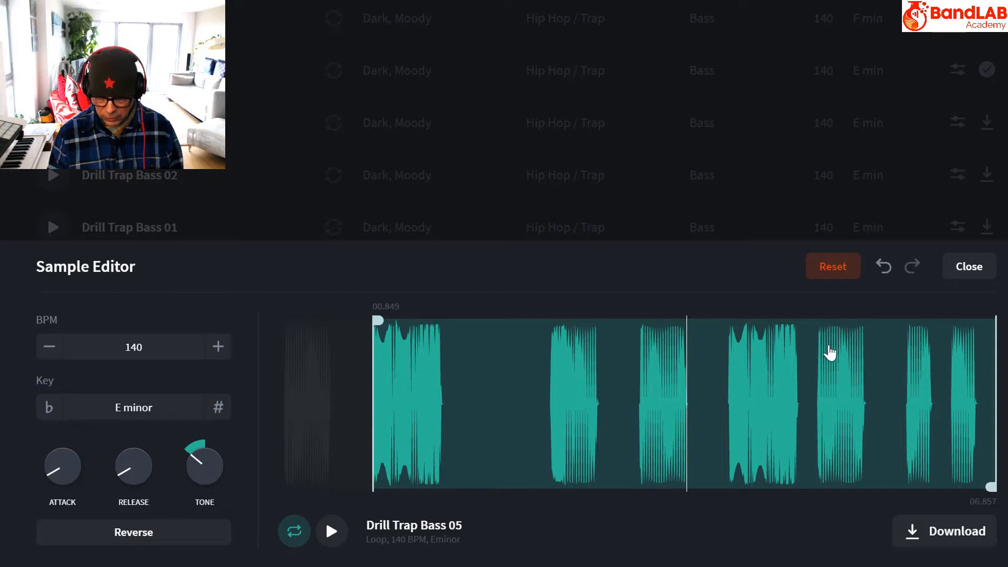
left_click(327, 534)
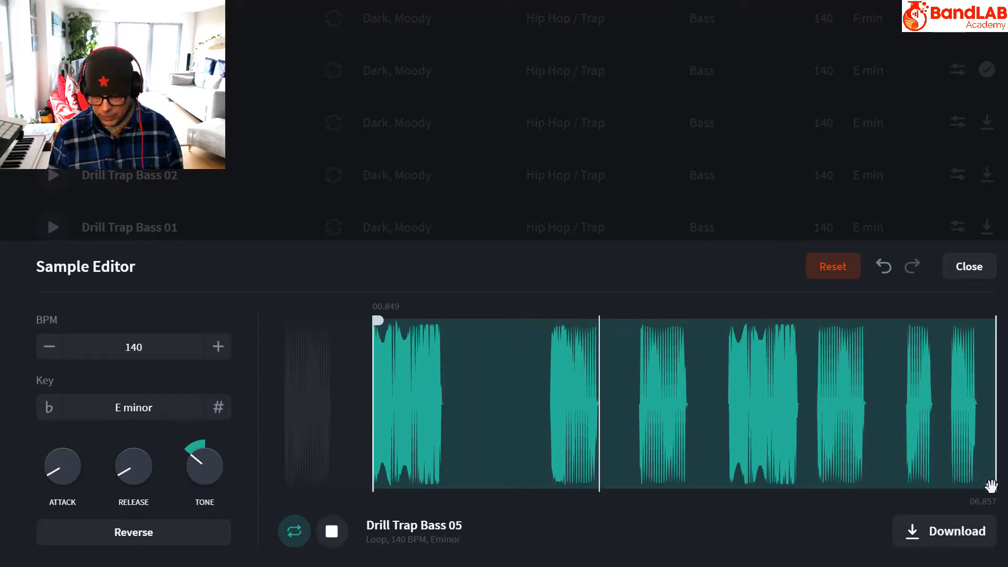
left_click_drag(991, 486, 726, 509)
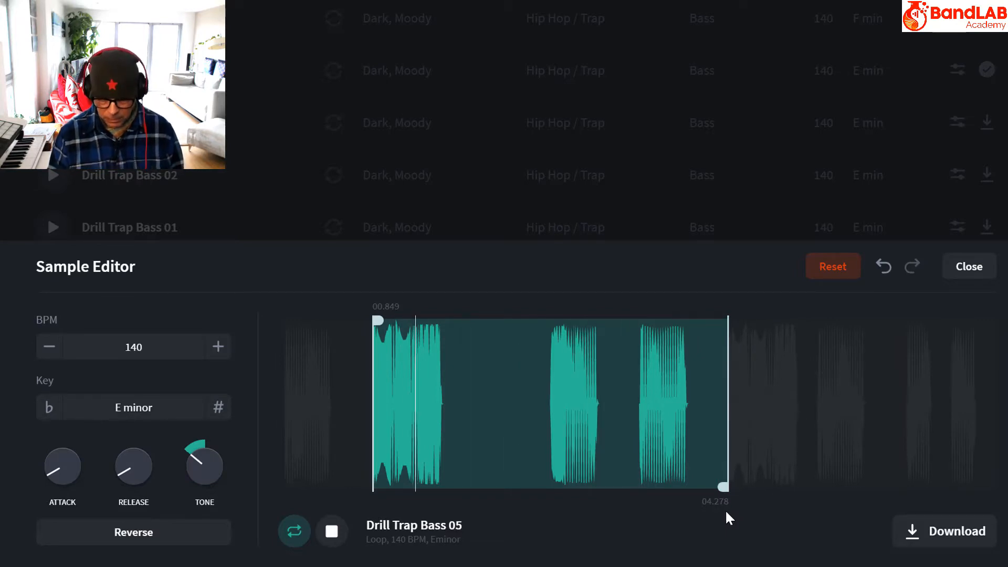
left_click(332, 537)
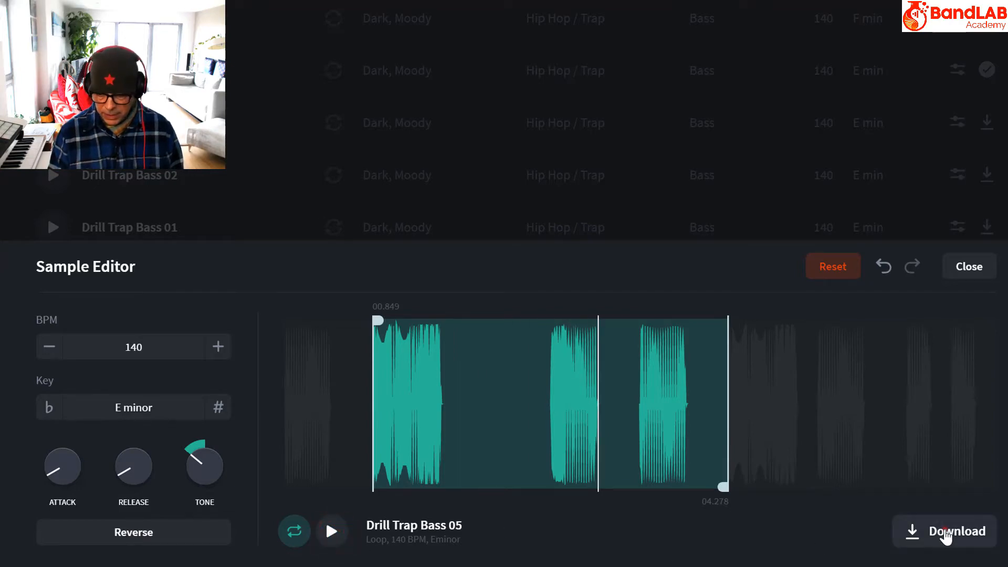
Step: Download the trimmed bass loop as a WAV file, prefixing Drill_Trap_Bass_05_BANDLAB with the owner's first name
left_click(940, 534)
left_click(122, 402)
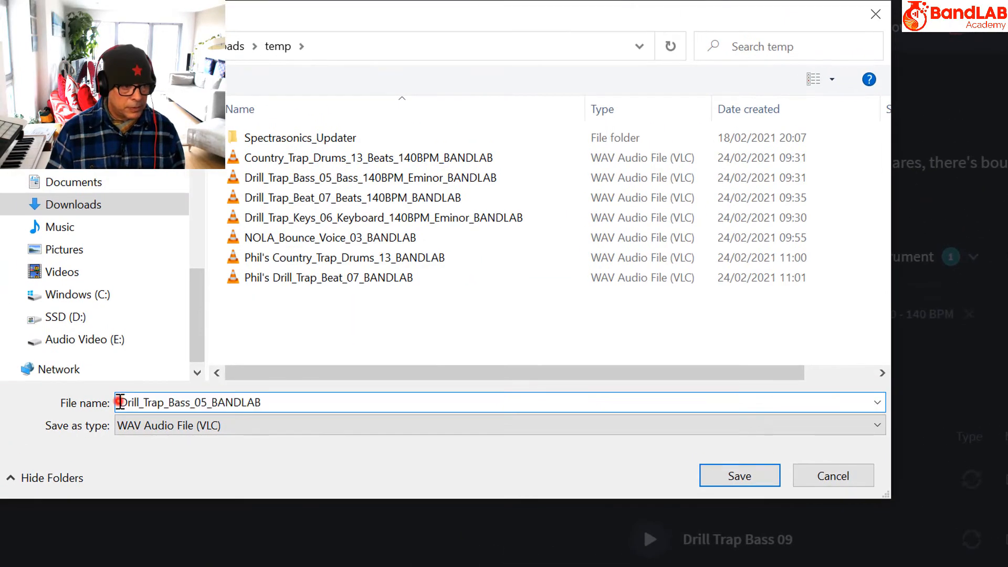
type("Phil's")
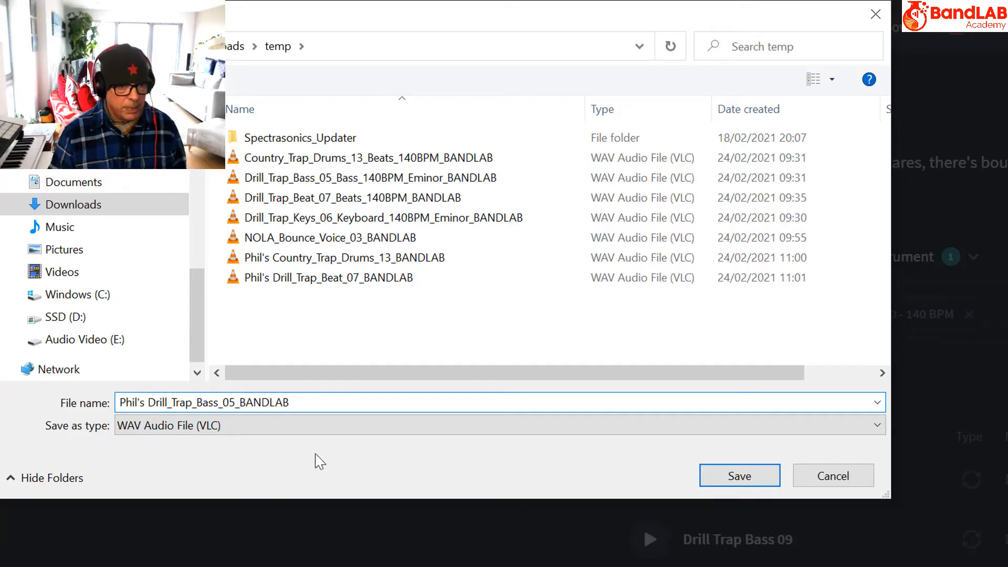
left_click(763, 474)
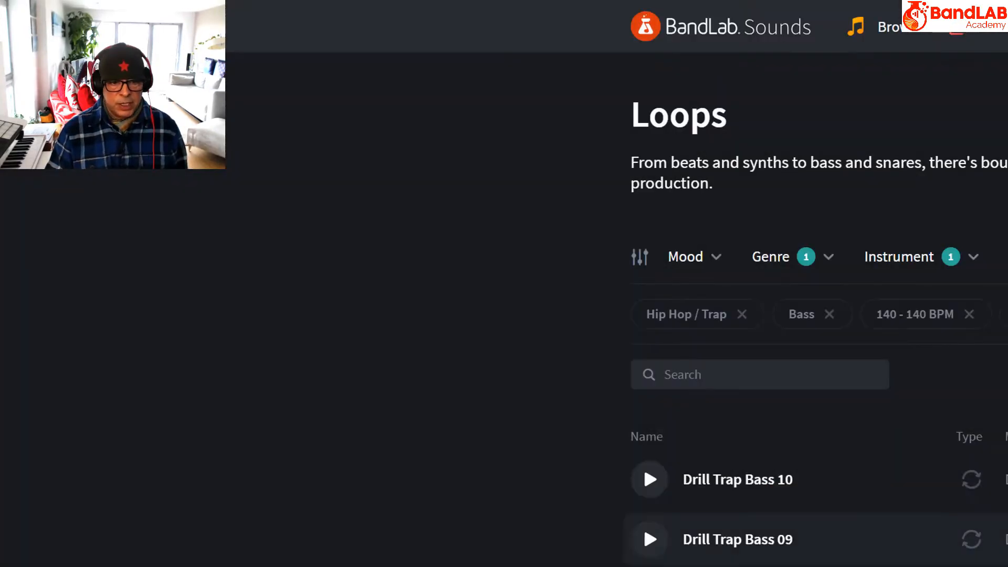
Step: Replace the Bass instrument filter with Keyboard and narrow the loops to the key of E minor
left_click(457, 45)
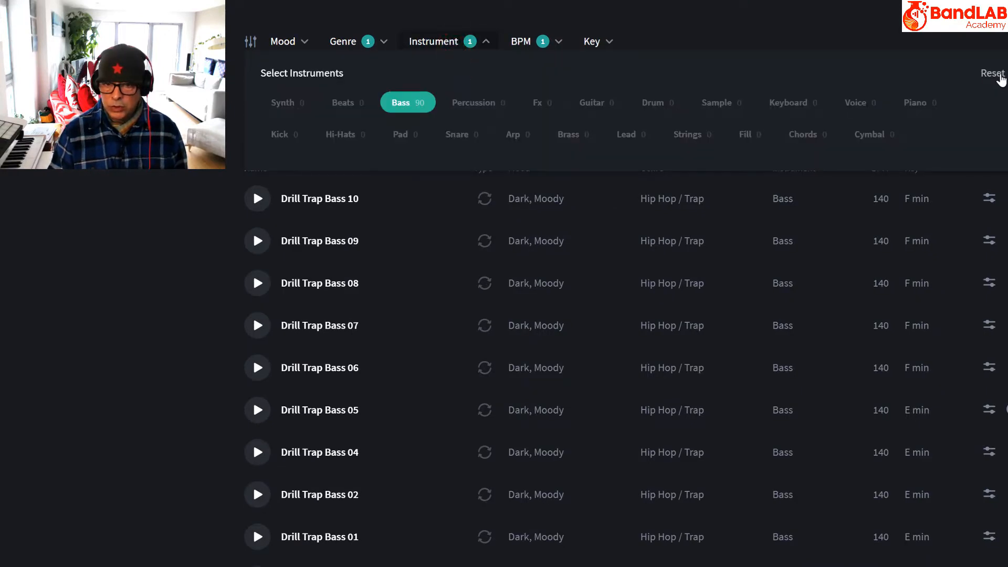
left_click(999, 76)
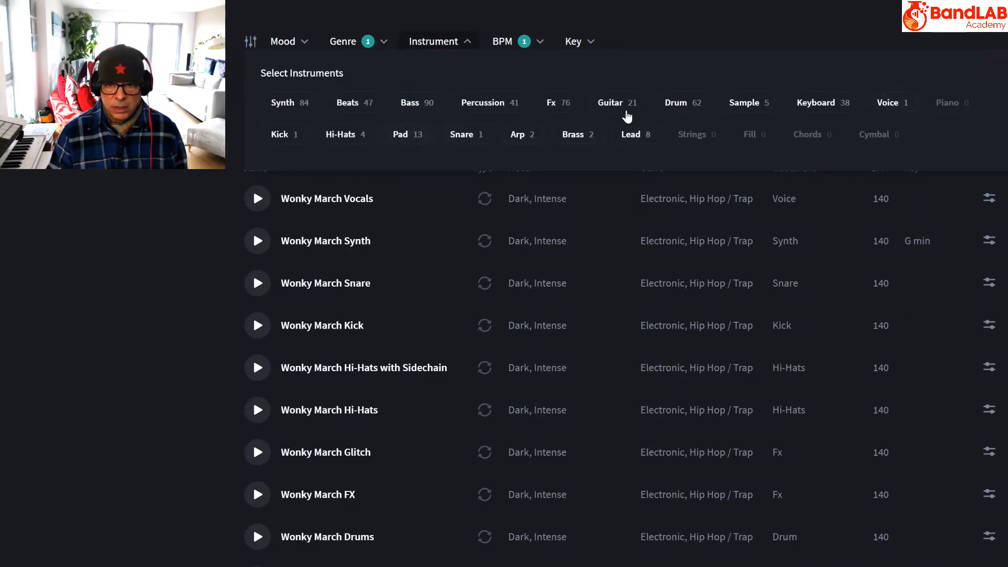
left_click(803, 102)
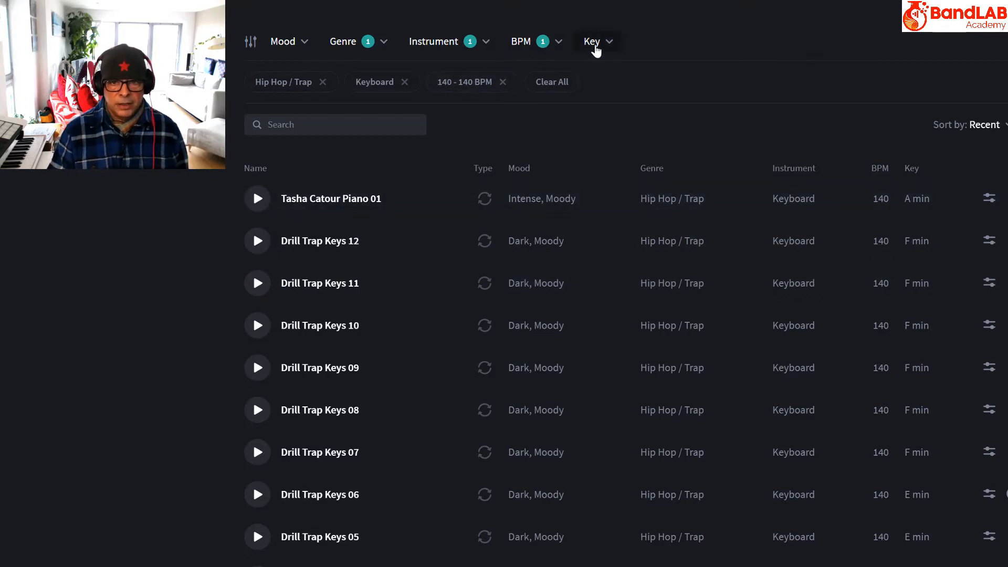
left_click(593, 43)
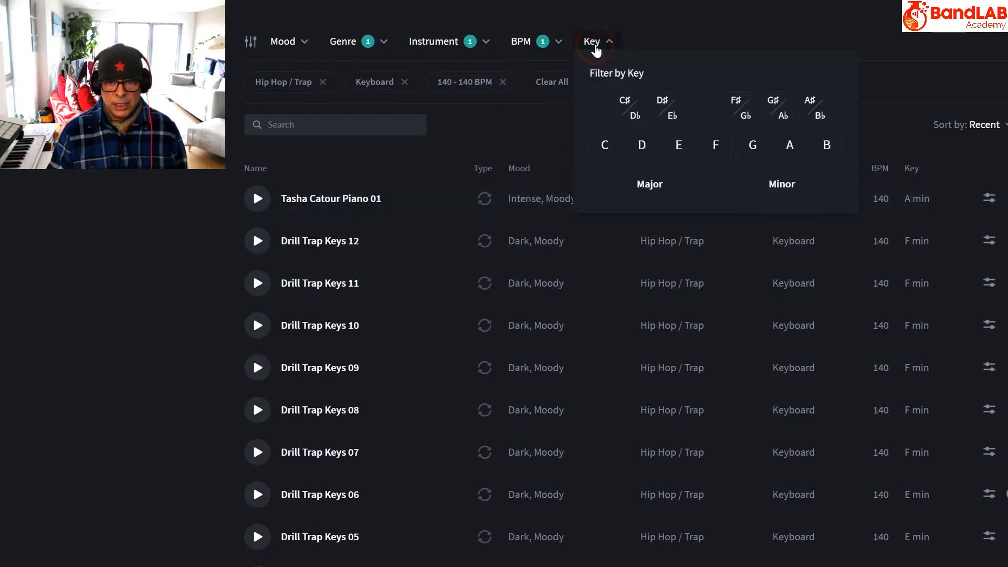
left_click(784, 185)
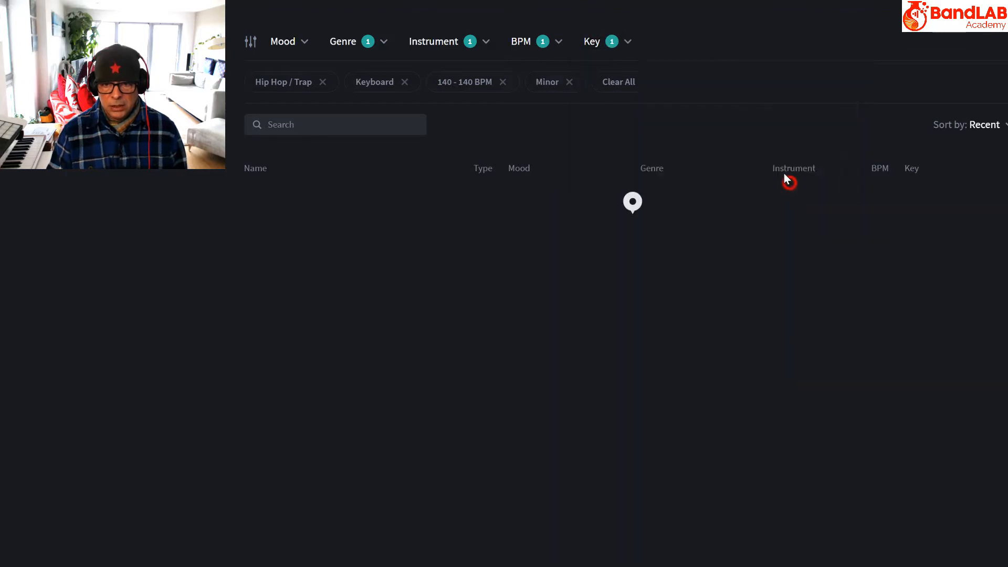
left_click(593, 43)
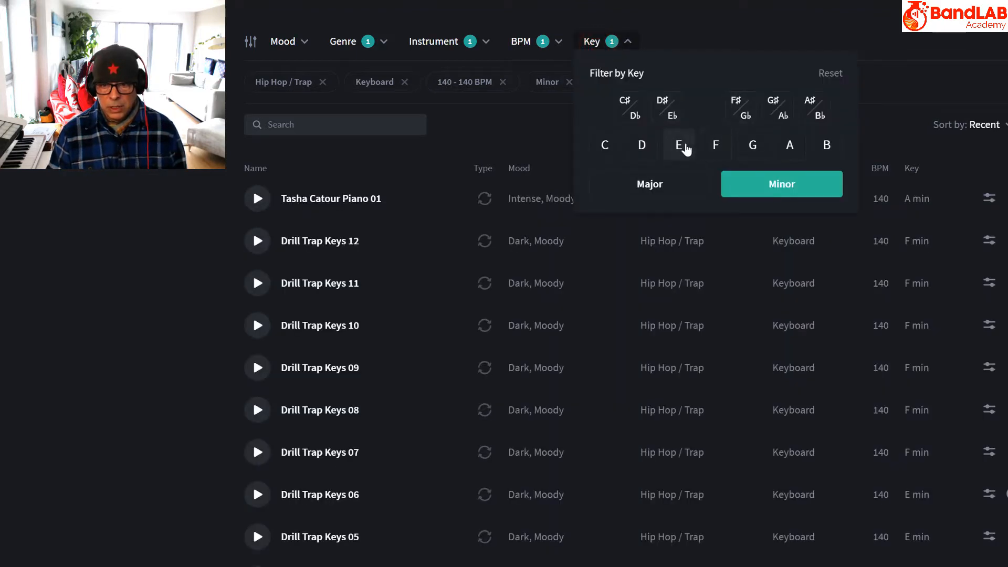
left_click(681, 146)
Step: Audition Drill Trap Keys 06 and 05, and open Drill Trap Keys 06 in the Sample Editor
left_click(311, 199)
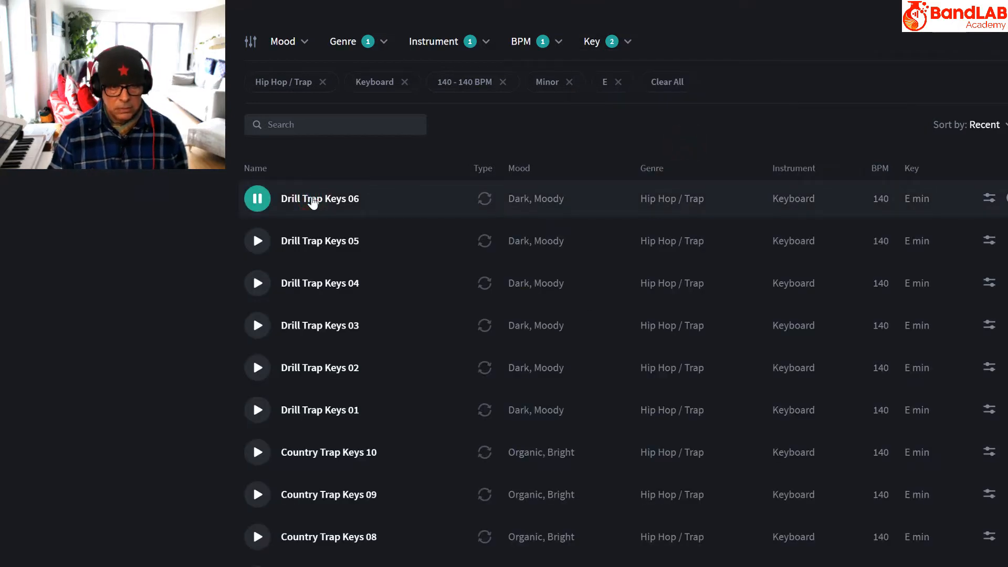
left_click(311, 200)
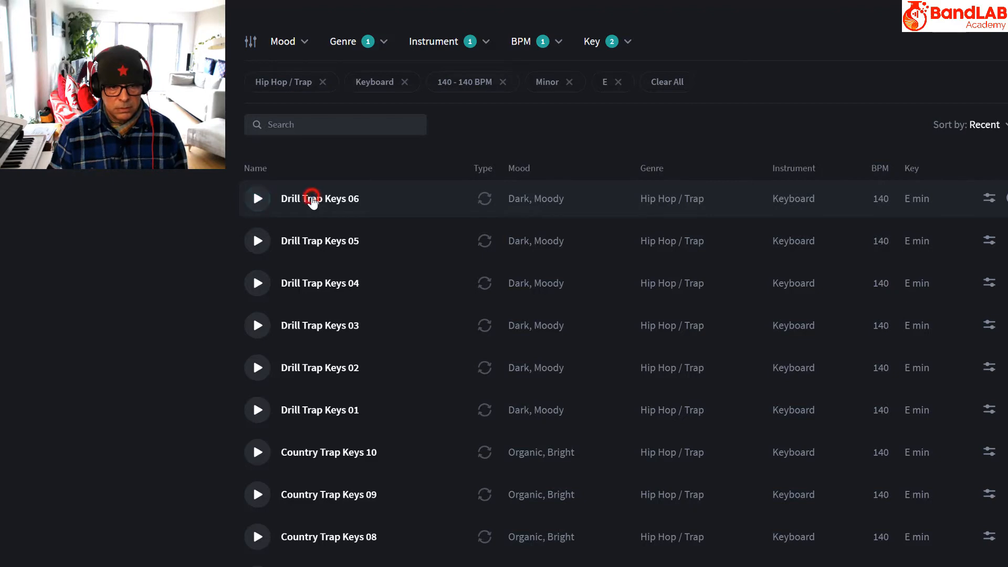
left_click(326, 241)
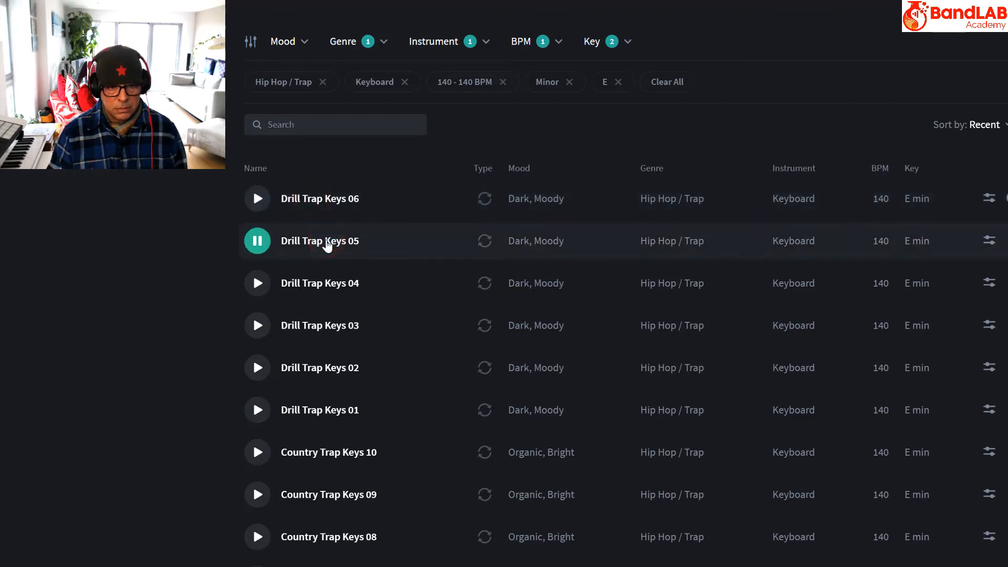
left_click(324, 202)
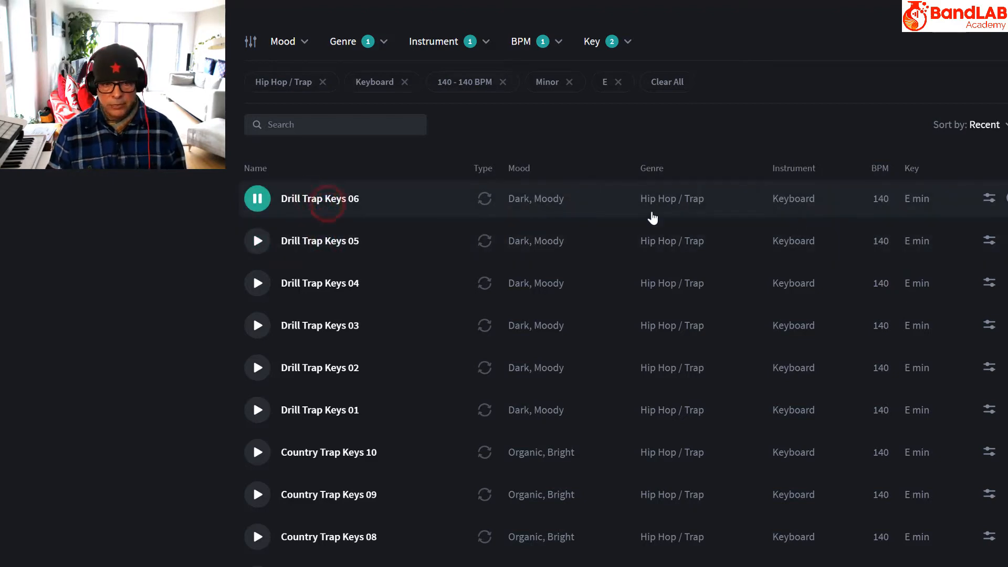
left_click(363, 198)
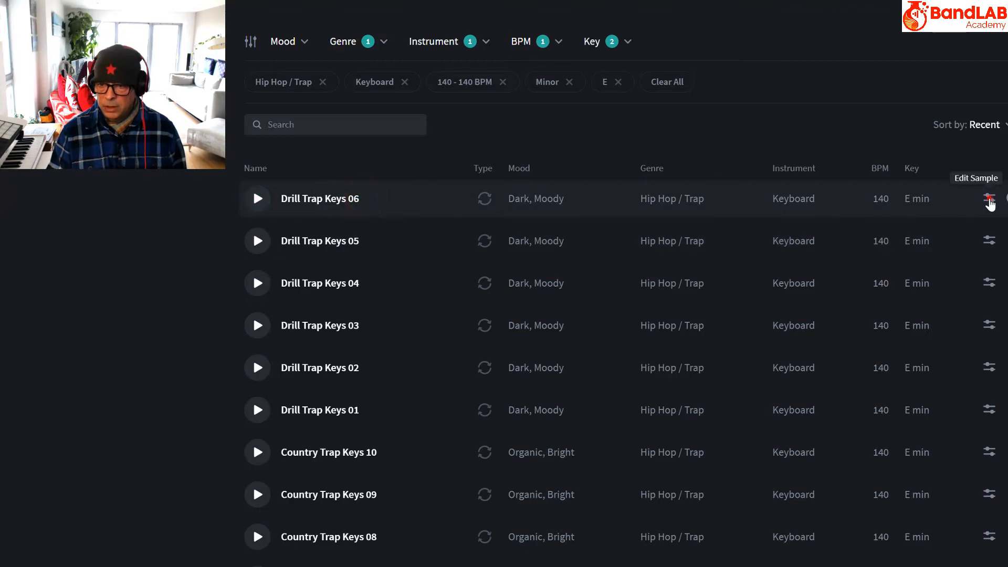
left_click(988, 199)
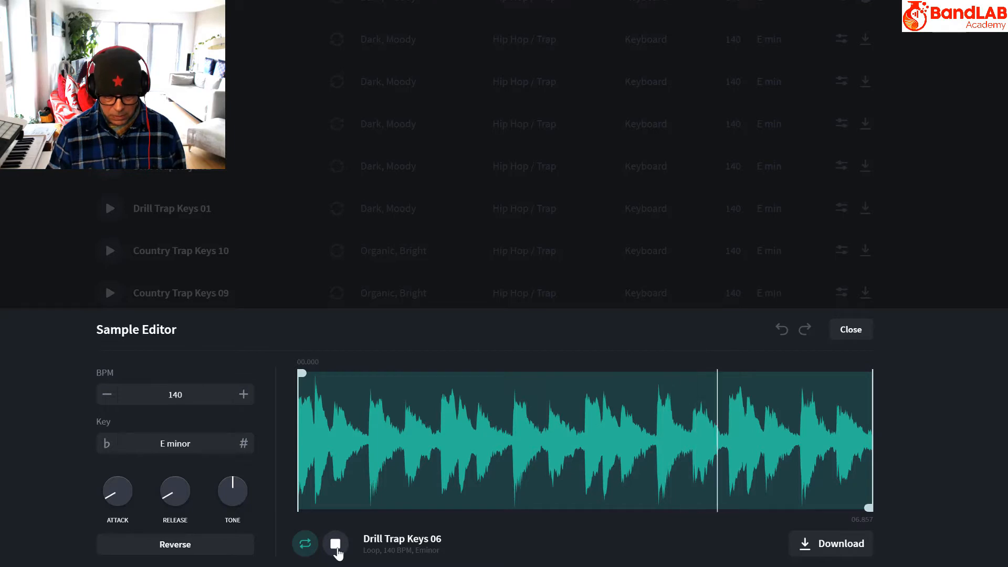
Step: Stop the keys loop, raise its attack to maximum and audition the fade-in
left_click(336, 546)
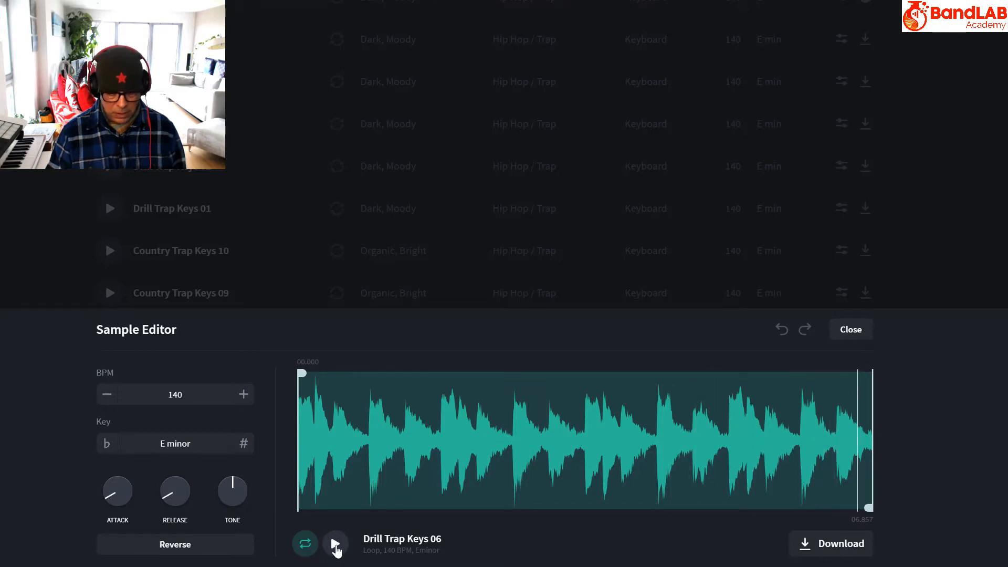
mouse_move(114, 506)
left_click_drag(113, 506, 117, 420)
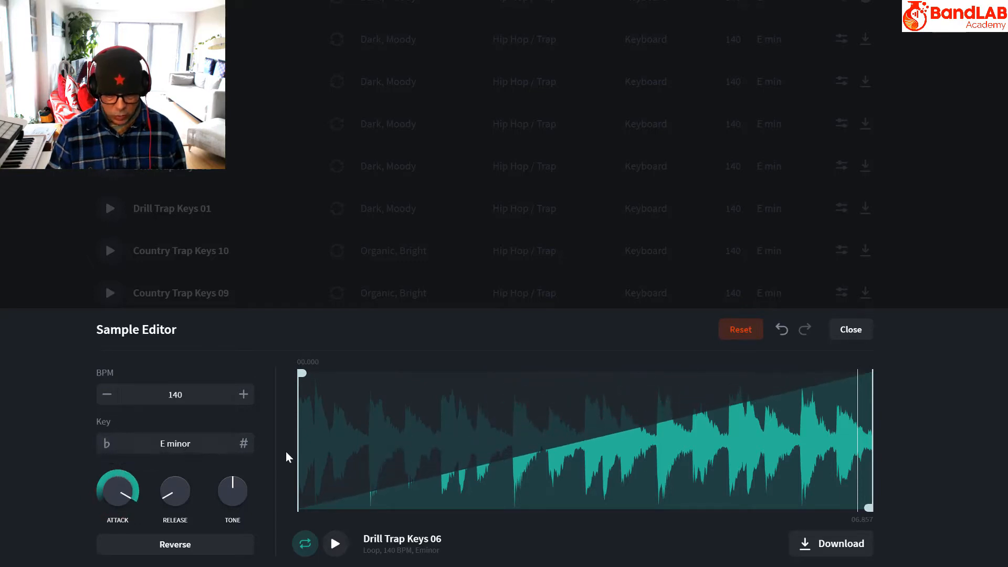
left_click(333, 545)
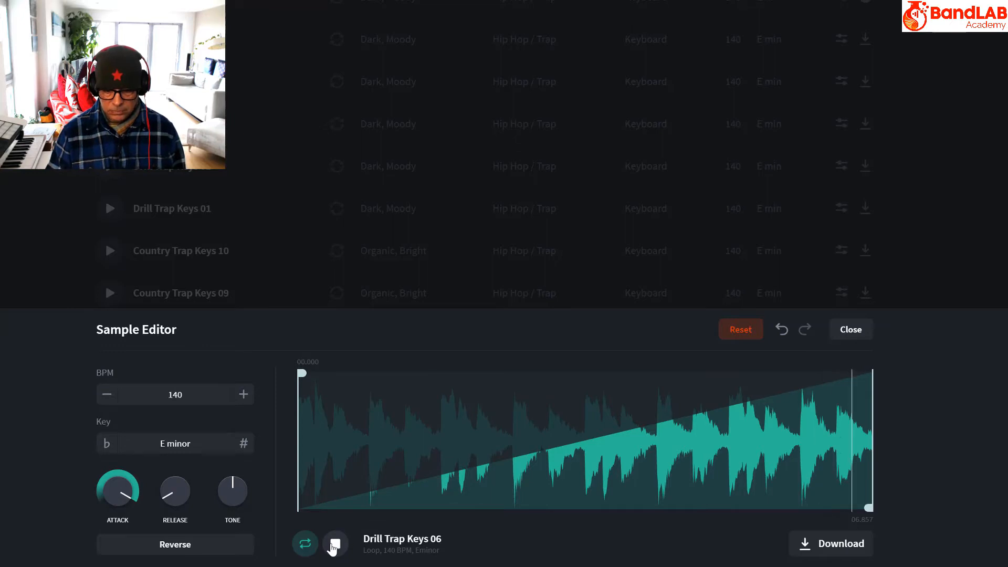
left_click(334, 546)
Step: Reverse the keys loop, lower its release to minimum and raise its attack to maximum, checking the sound during playback
left_click(189, 548)
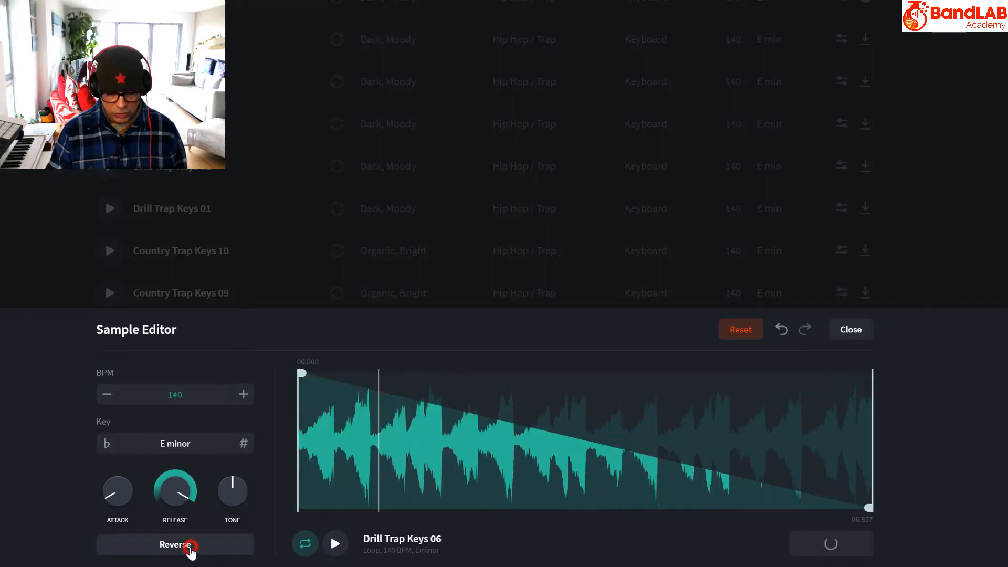
left_click(334, 548)
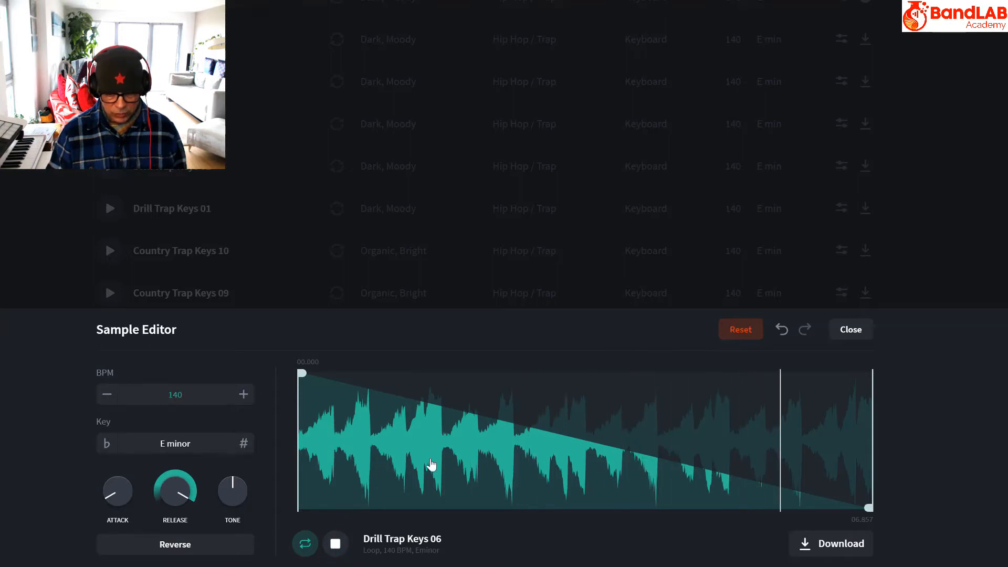
left_click_drag(167, 497, 128, 563)
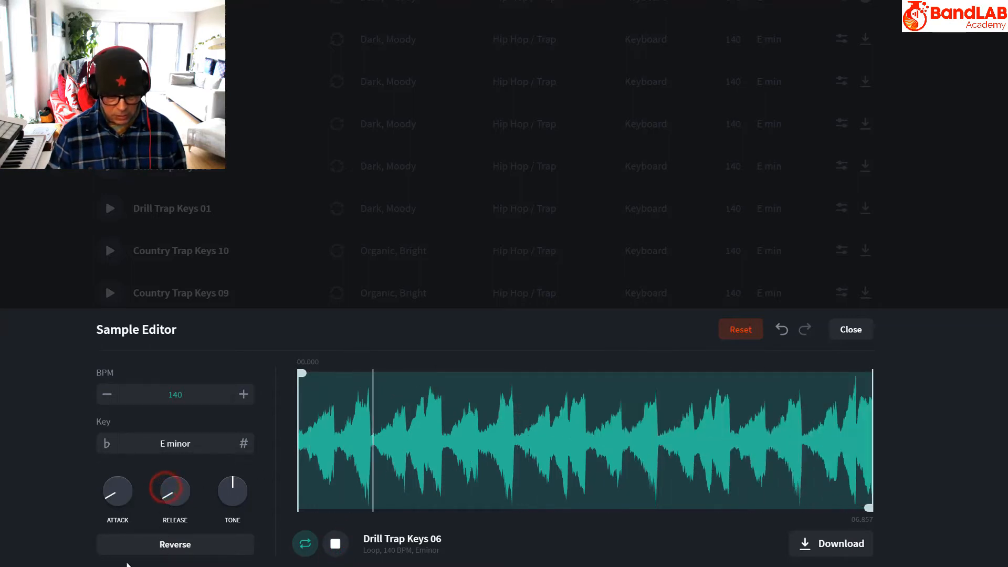
left_click_drag(119, 509, 105, 398)
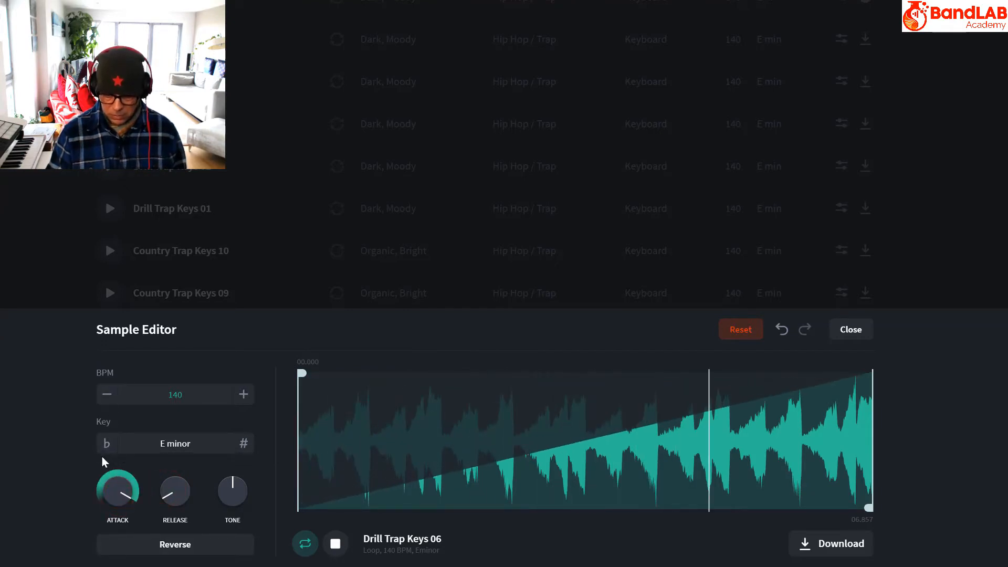
left_click(335, 543)
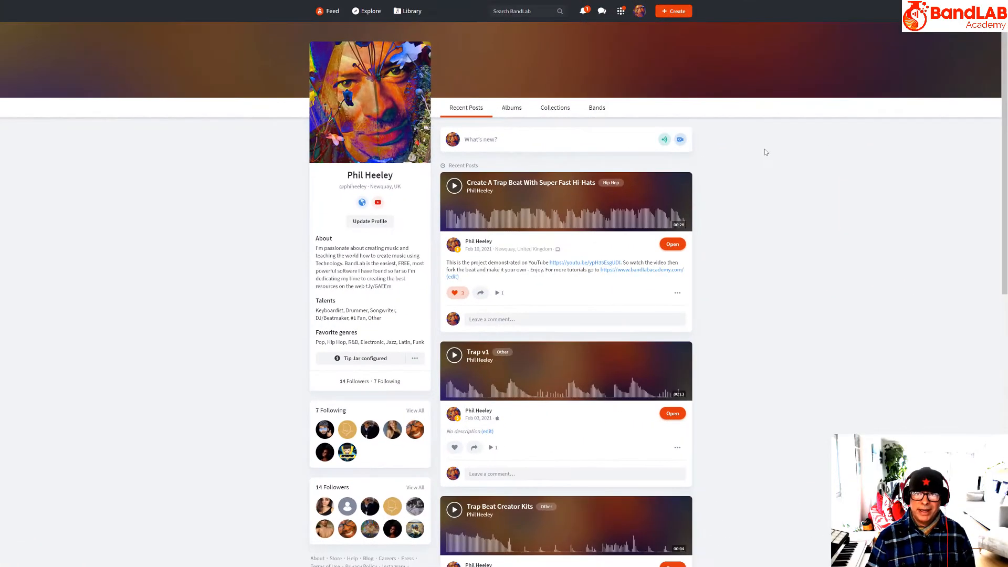
Step: Create a new project and import the customised Drill_Trap_Keys_06, Drill_Trap_Bass_05, Drill_Trap_Beat_07 and Country_Trap_Drums_13 files onto separate tracks
left_click(674, 11)
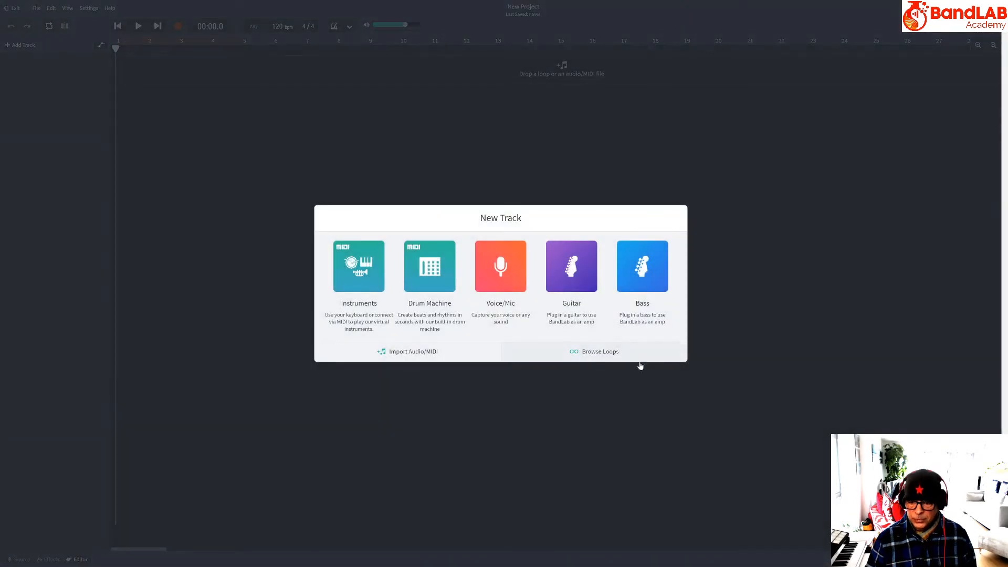
left_click(607, 354)
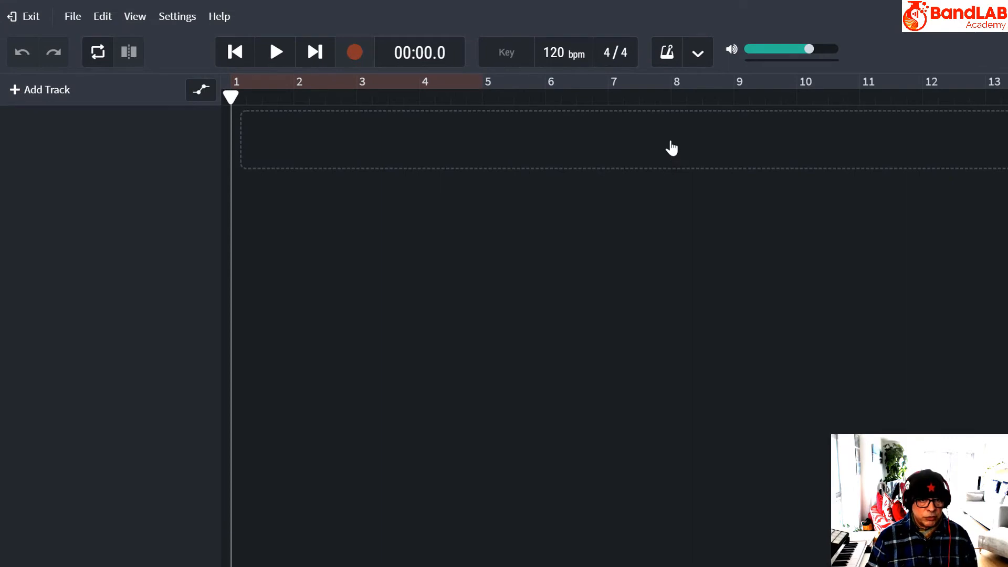
left_click(671, 141)
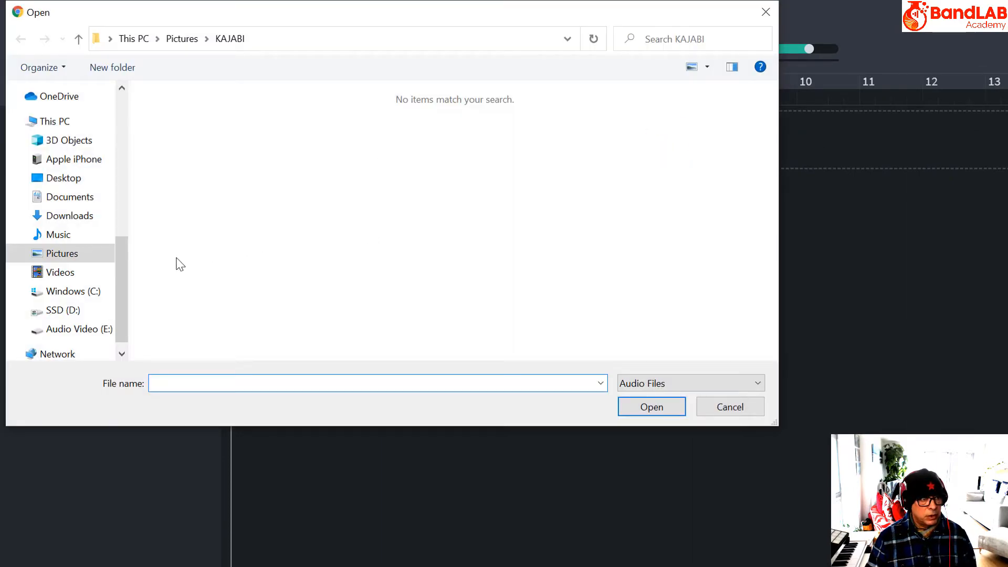
scroll(124, 277, "up", 6)
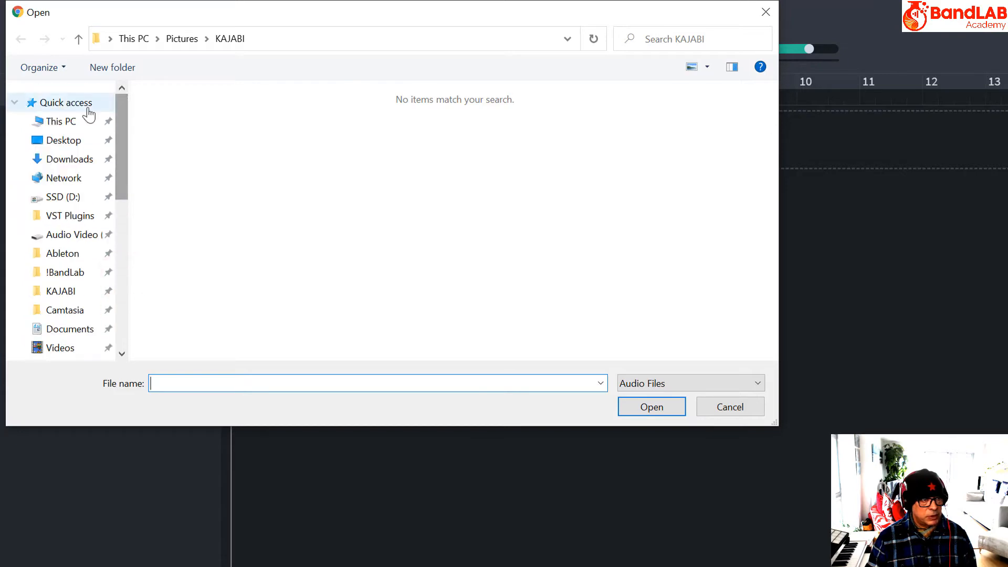
left_click(66, 102)
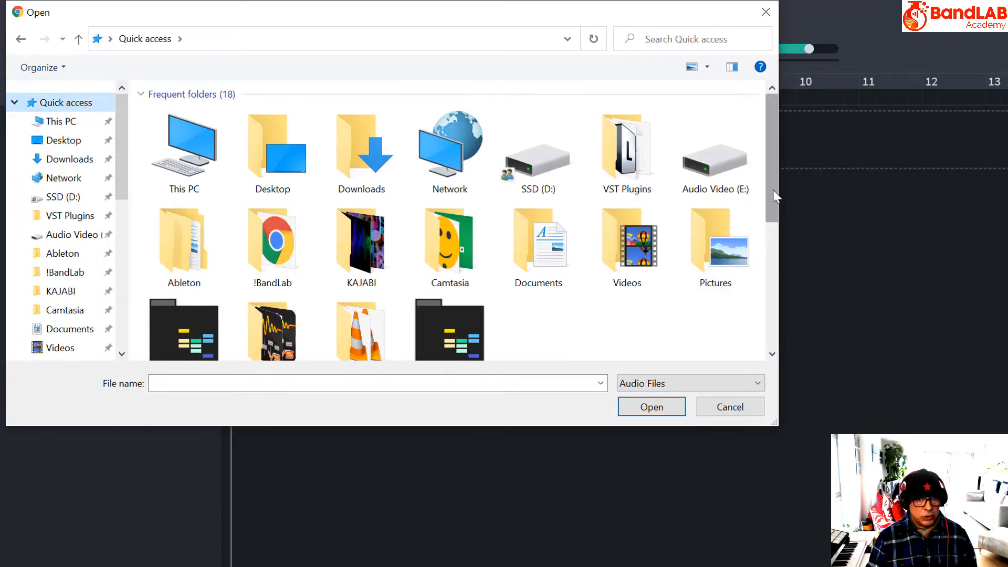
left_click_drag(773, 195, 780, 352)
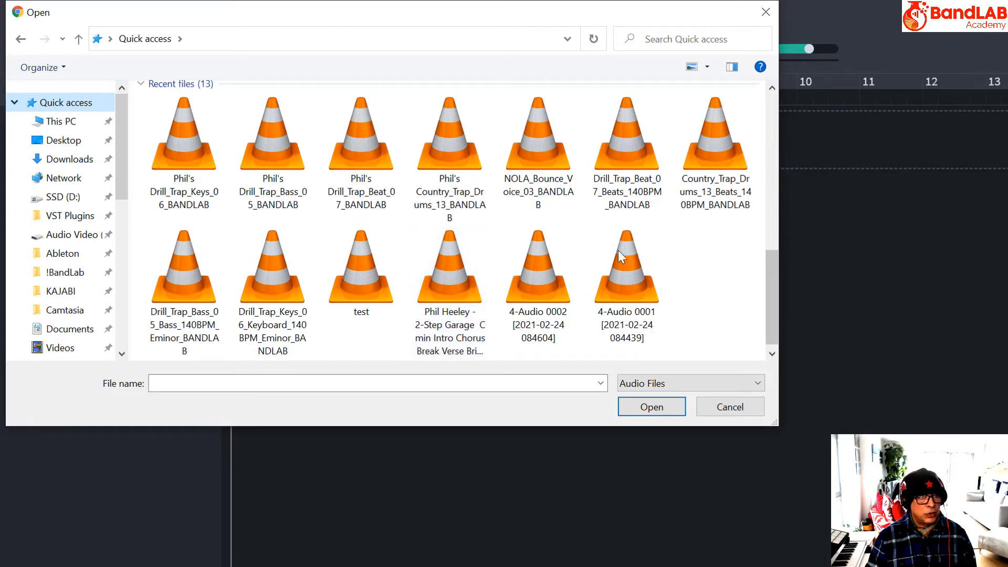
left_click(175, 130)
left_click(449, 139, "shift")
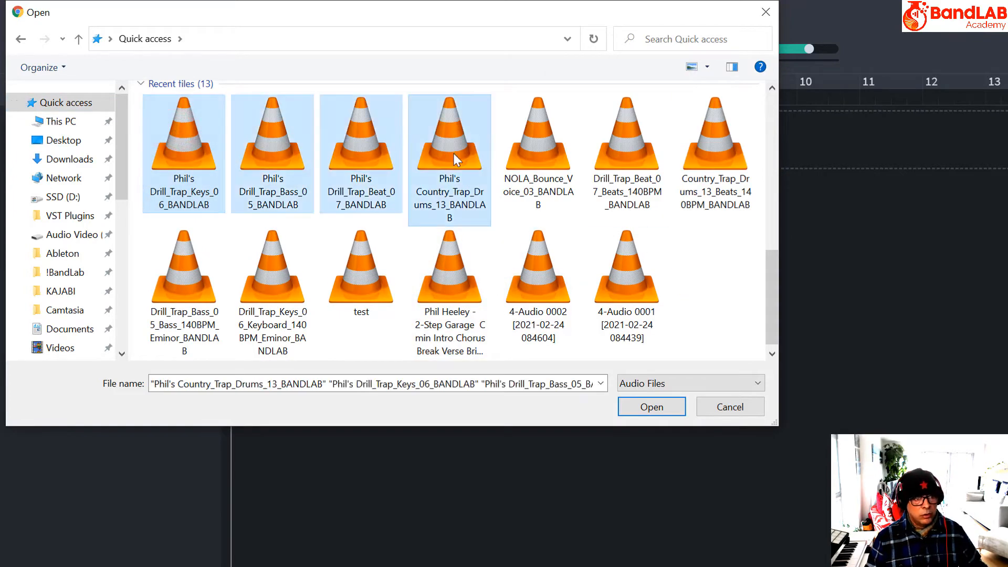
left_click(635, 414)
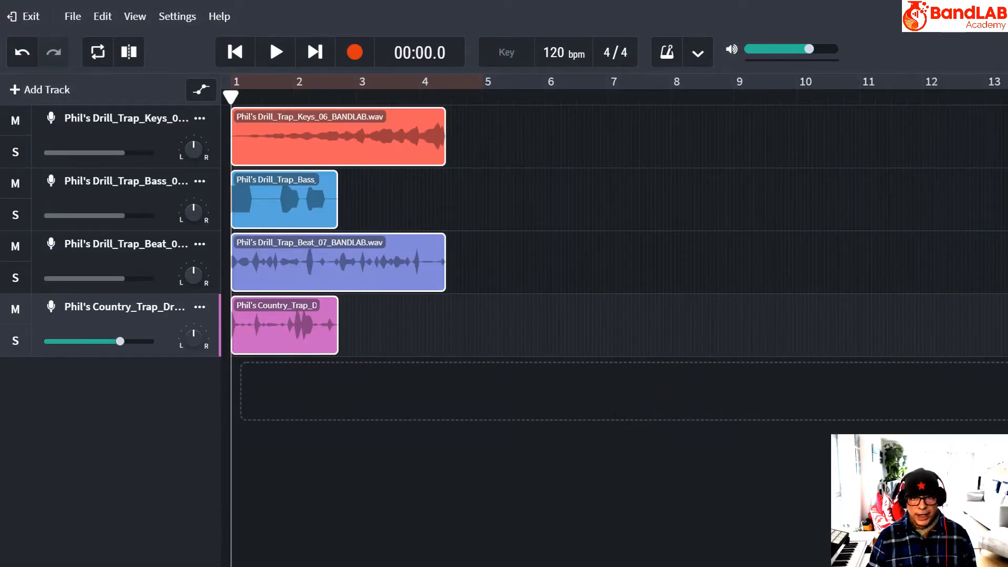
Step: Play the four imported loops together from the start of the project
key("plus")
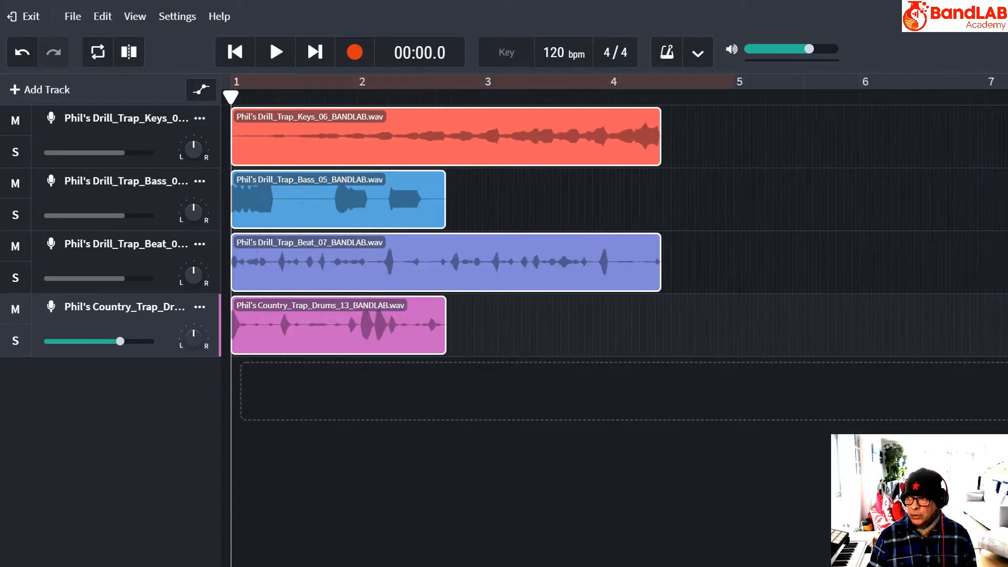
key("plus")
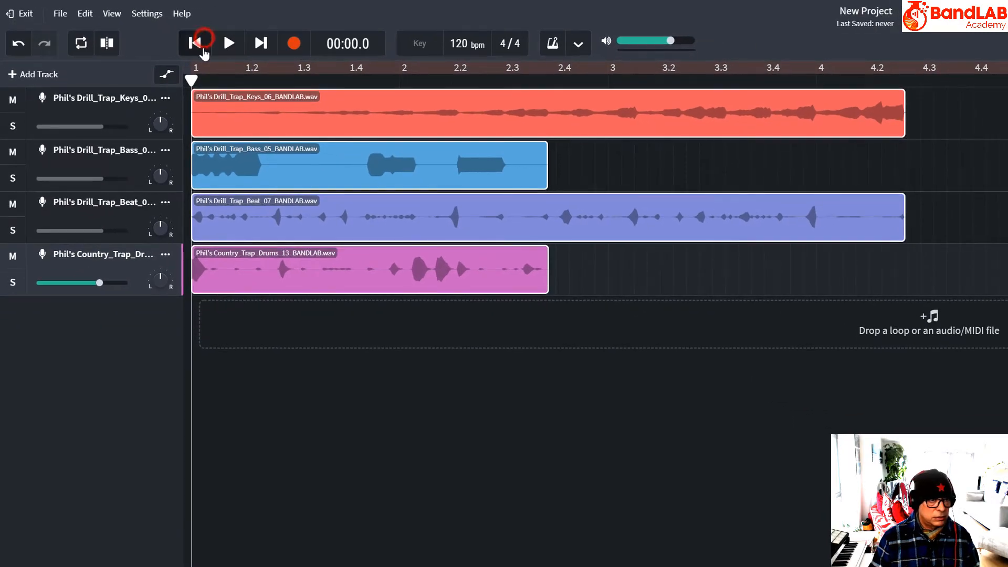
left_click(228, 44)
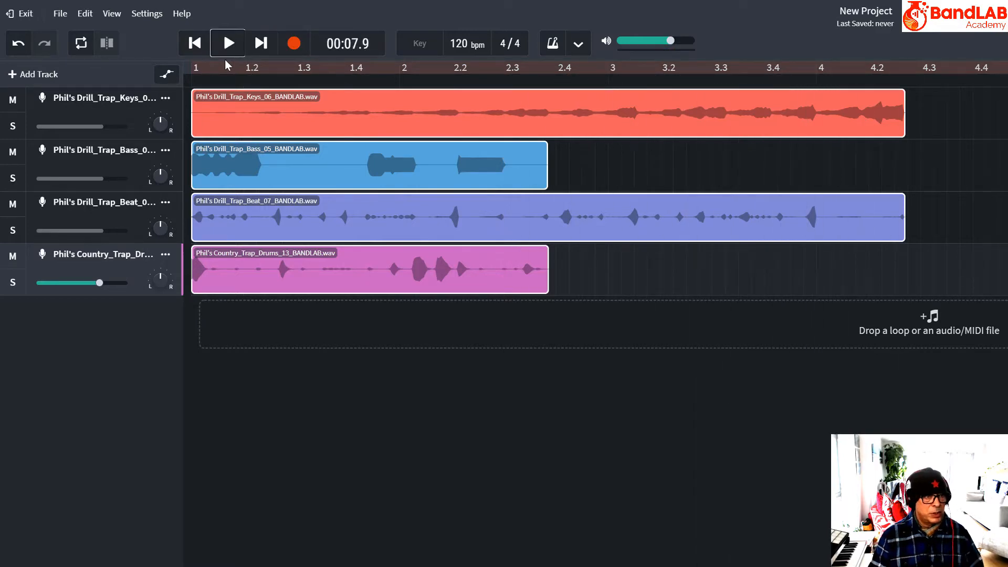
Step: Enable cycle playback, shorten the cycle region to run from bar 1 to bar 3, and play it
left_click(83, 47)
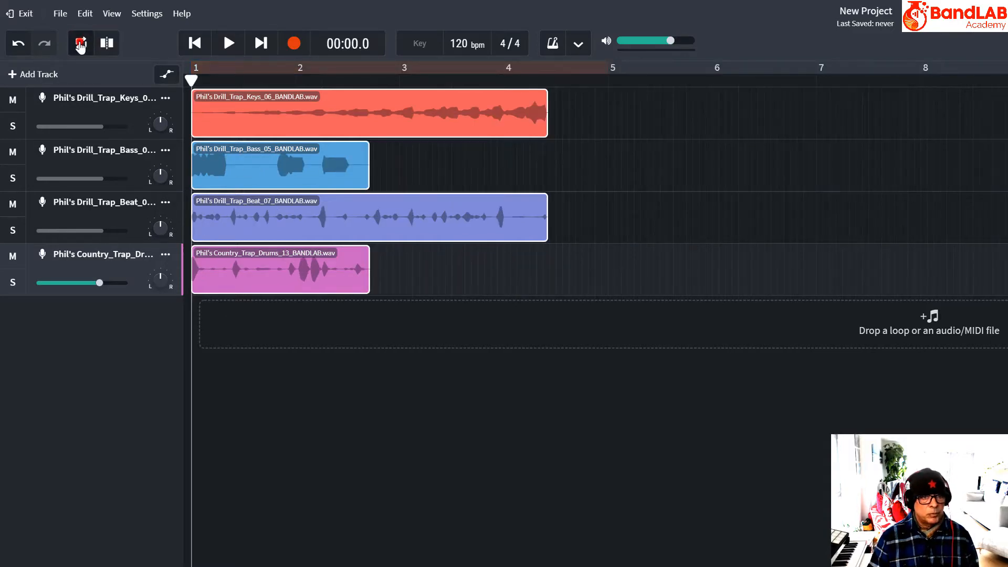
left_click(81, 46)
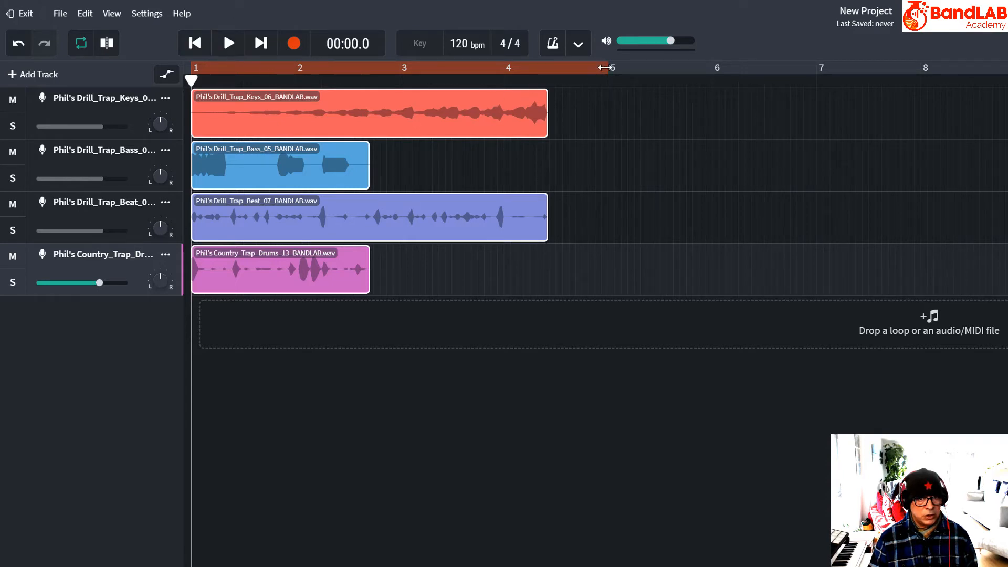
left_click_drag(605, 67, 399, 68)
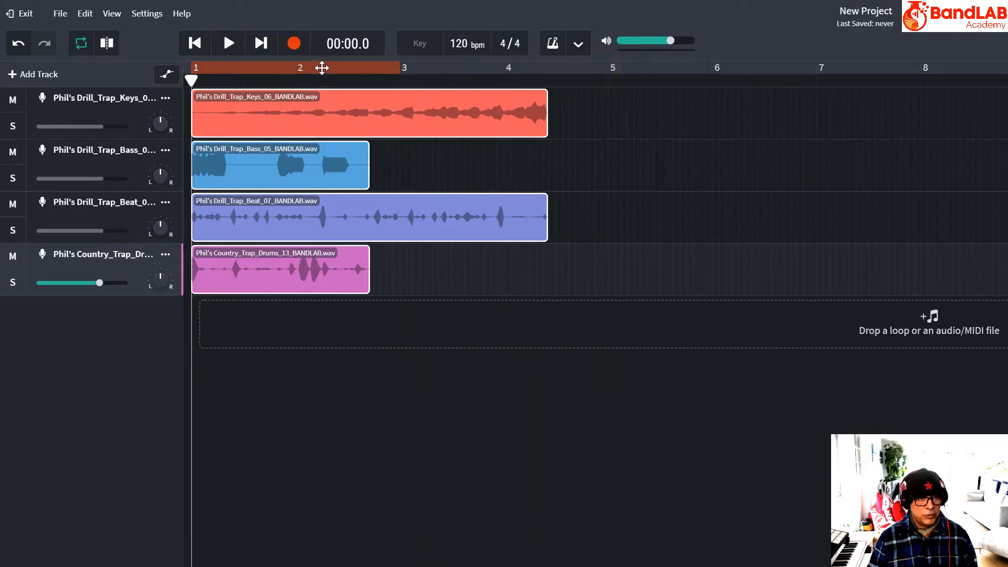
left_click(229, 45)
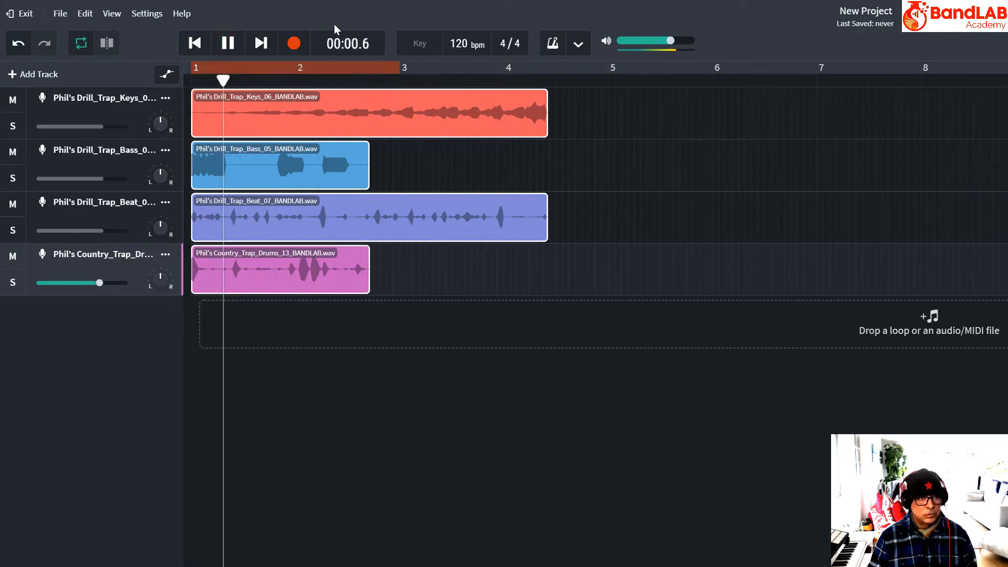
Step: Try a project tempo of 140 BPM with the existing audio regions adjusted to it, play the result and undo the tempo change
left_click(228, 43)
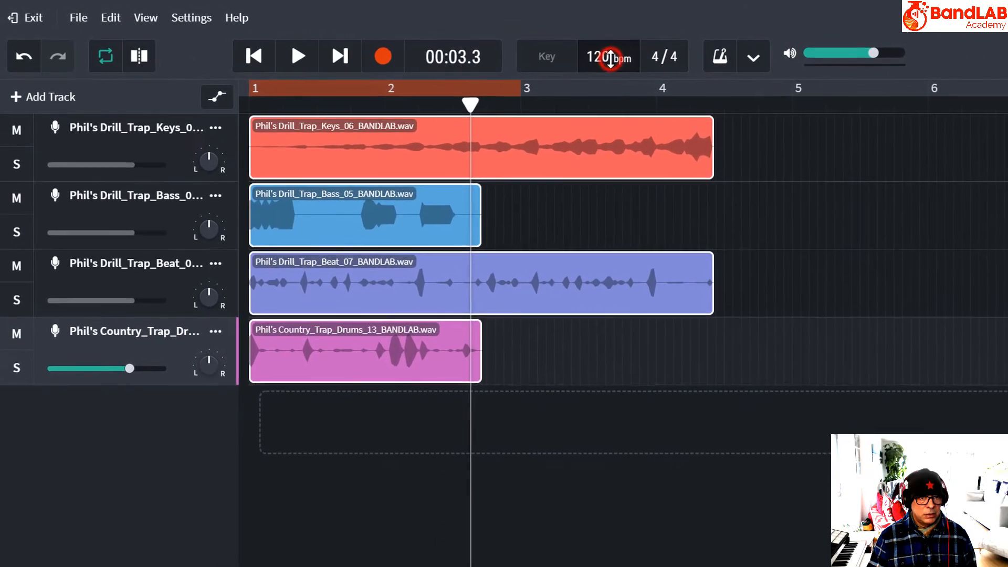
left_click_drag(612, 56, 612, 3)
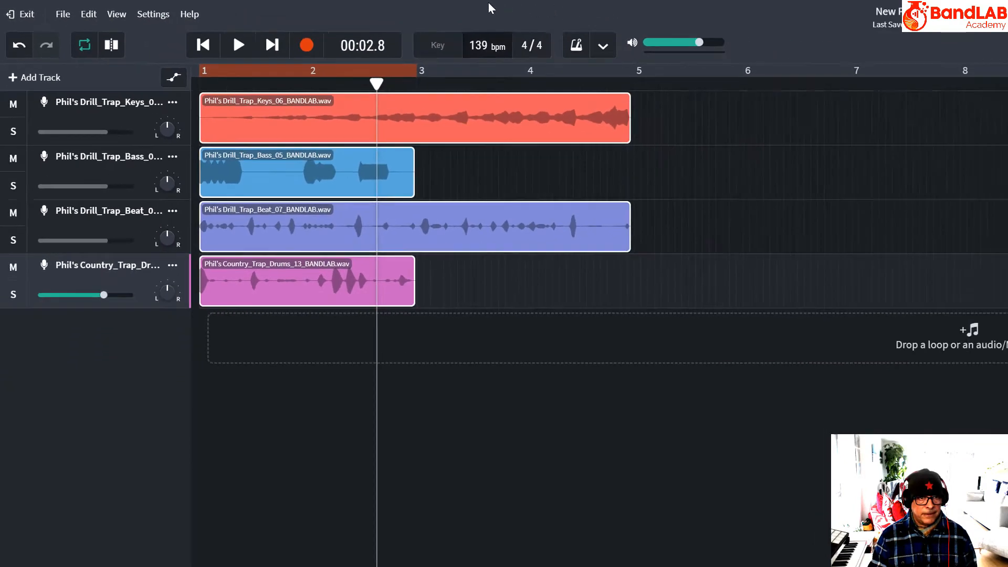
left_click_drag(488, 7, 489, 6)
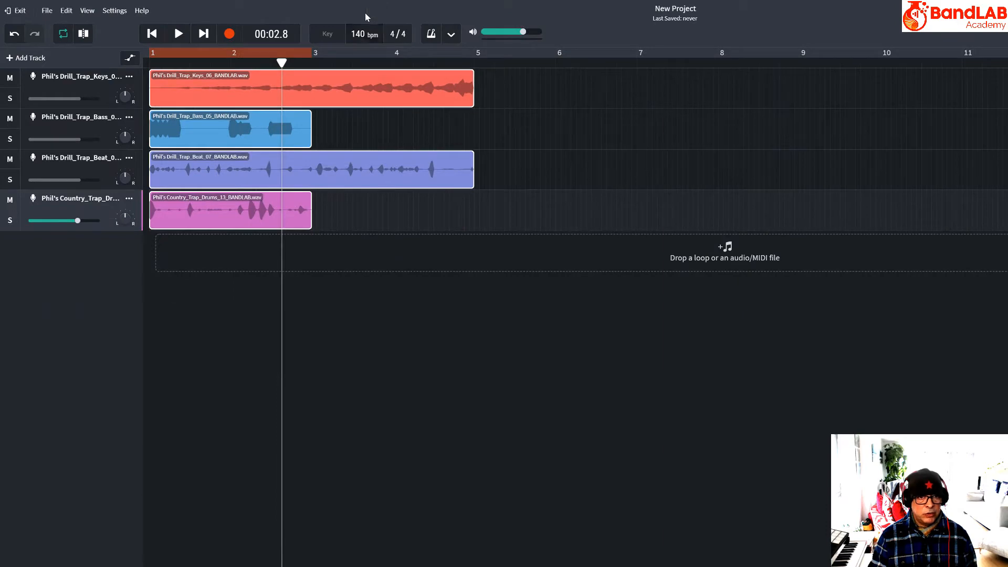
left_click_drag(366, 18, 366, 16)
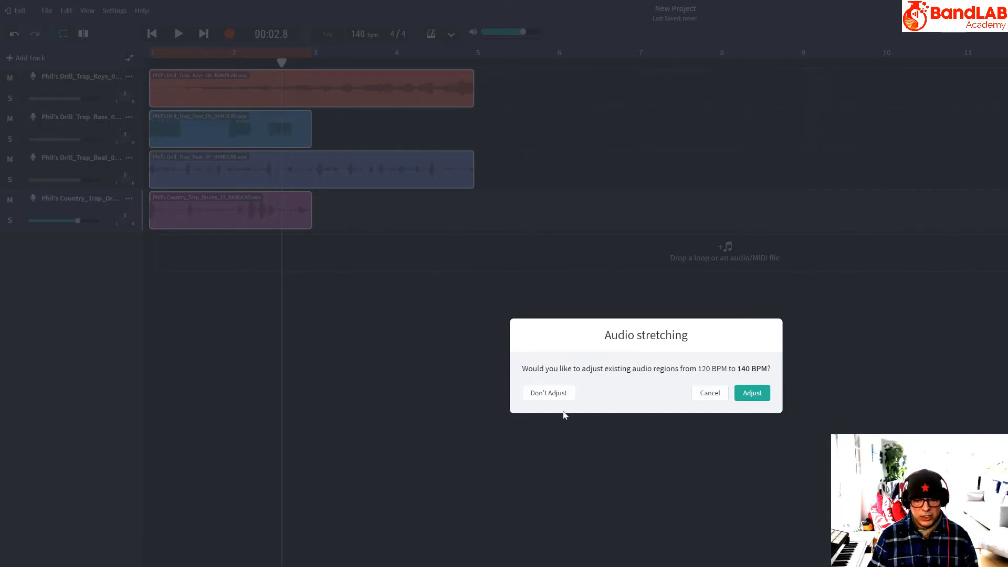
left_click(756, 394)
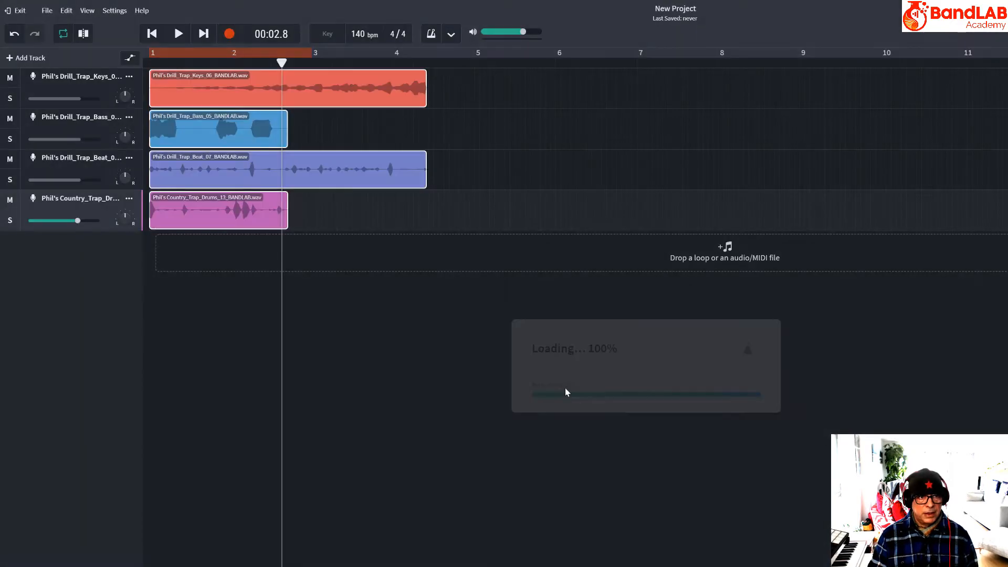
left_click(151, 34)
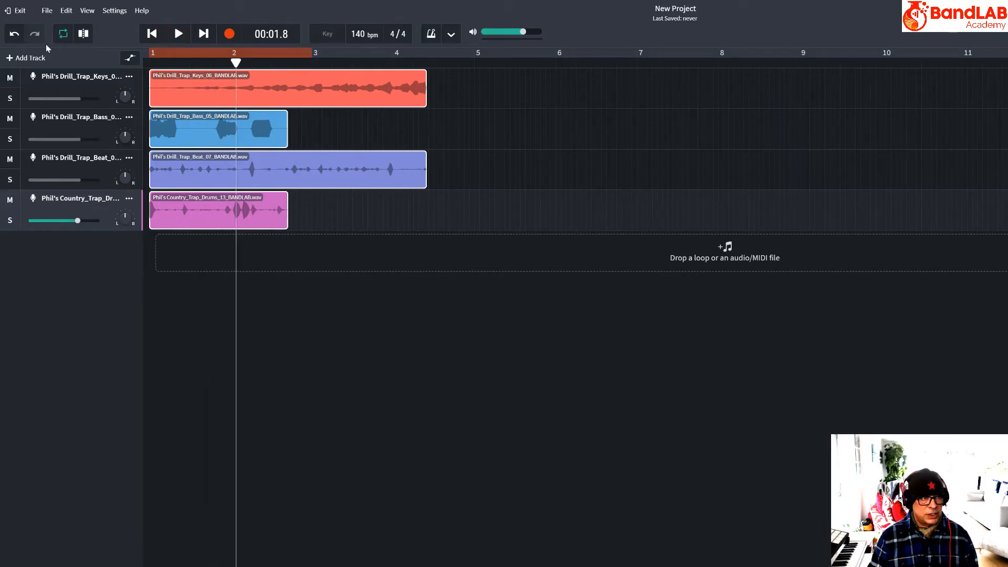
left_click(14, 36)
key("space")
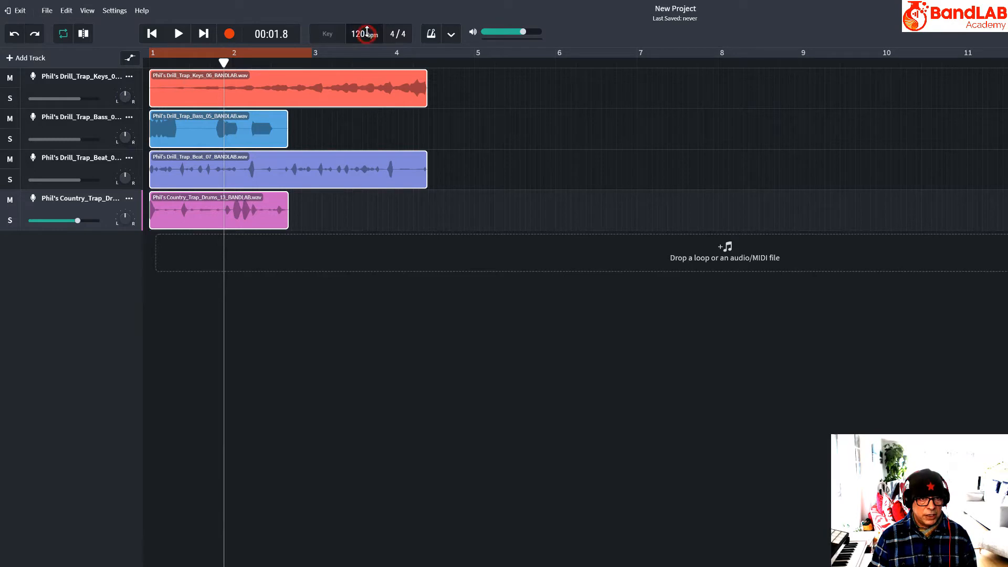
Step: Set the project tempo to 140 BPM without adjusting the existing audio regions, and play the loops with the cycle region extended to bar 5
left_click_drag(367, 32, 371, 3)
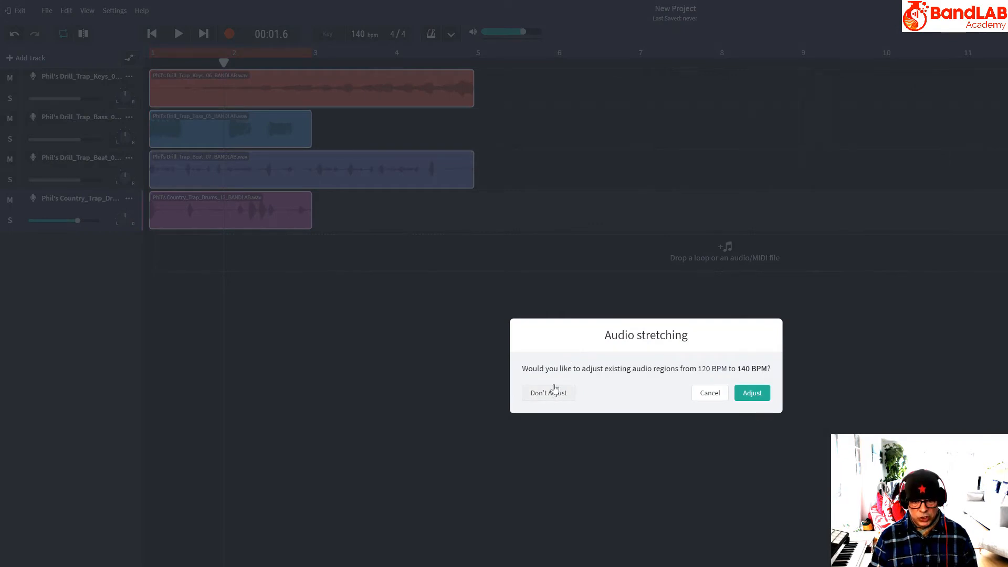
left_click(533, 396)
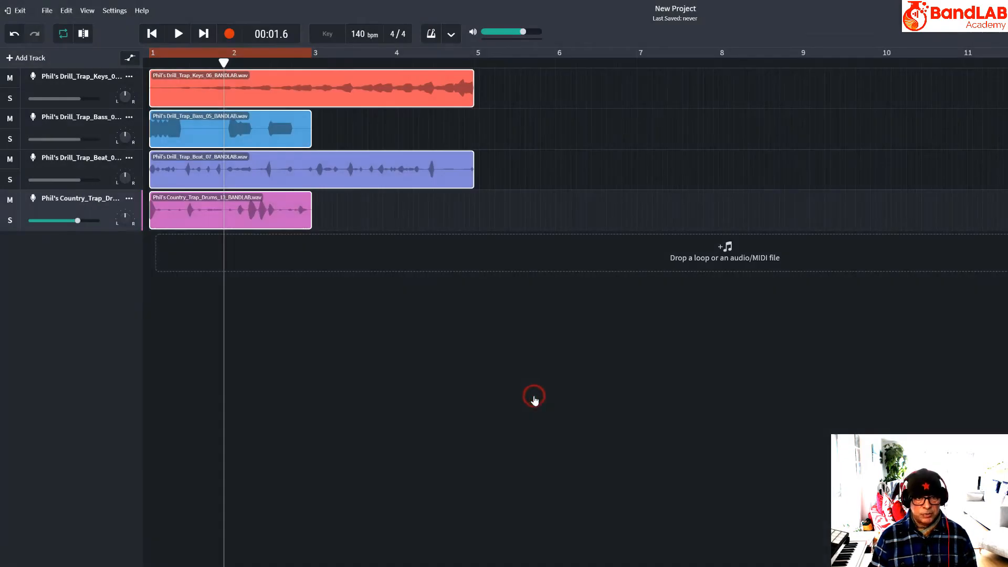
left_click(178, 34)
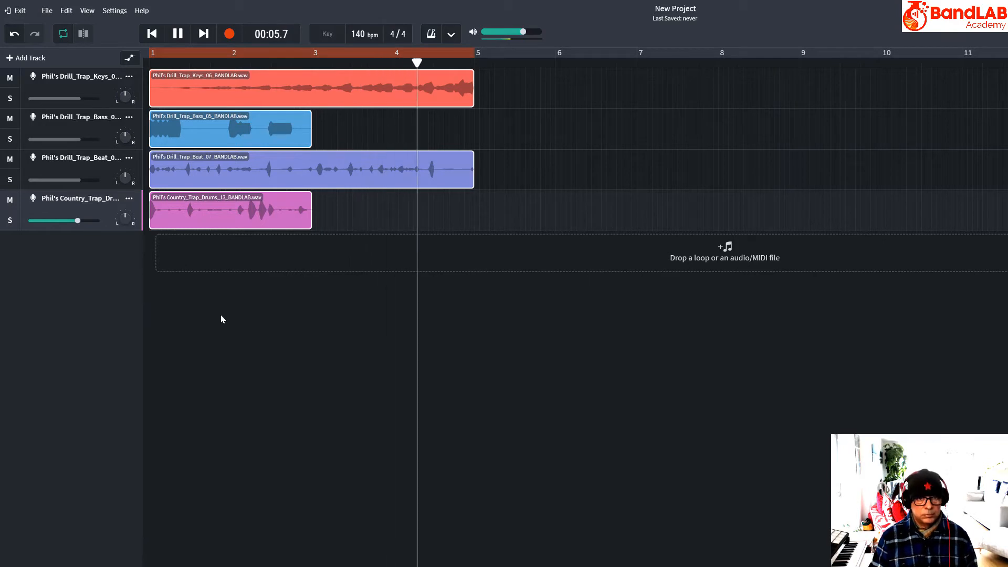
Step: Check the loops' timing against the metronome during playback, and return the playhead to the start of the project
key("space")
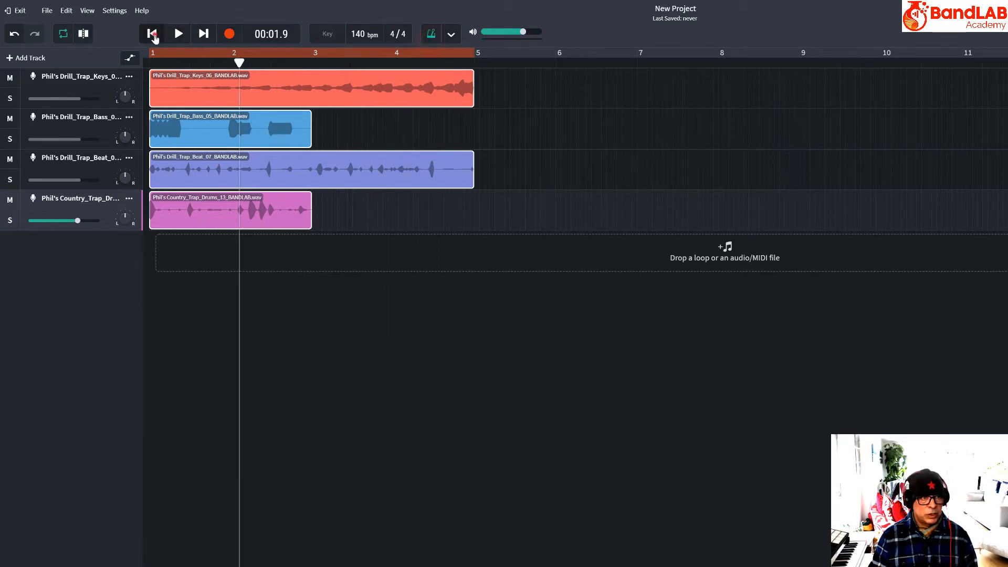
key("space")
left_click(153, 35)
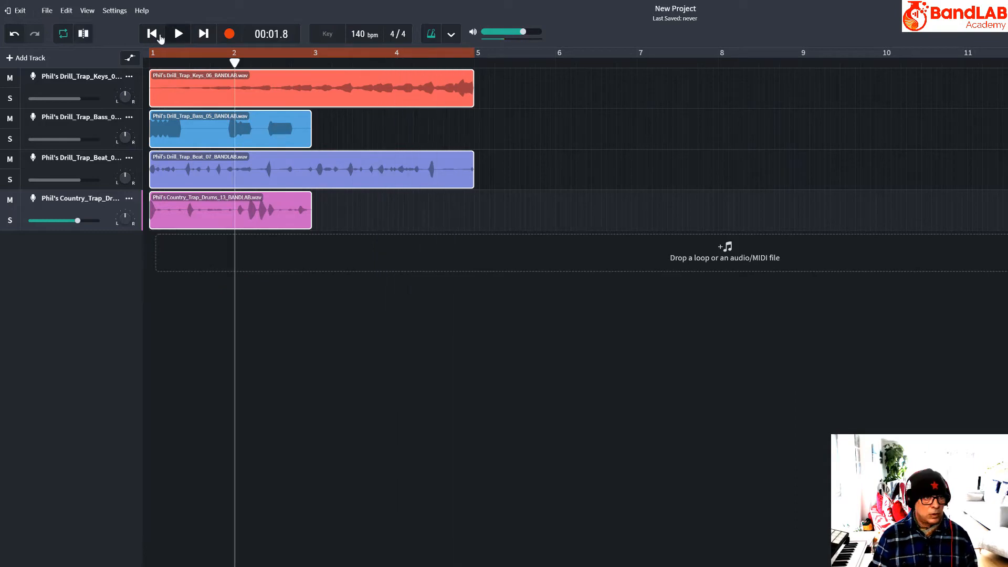
left_click(158, 36)
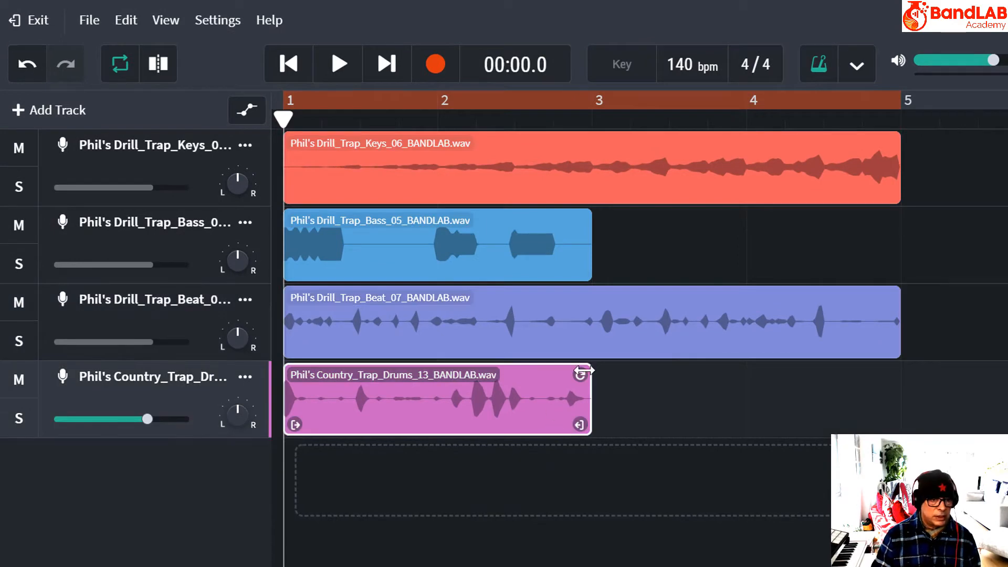
Step: Loop the Country_Trap_Drums_13 and Drill_Trap_Bass_05 regions so both repeat up to the end of the keys and beat regions
left_click_drag(582, 372, 853, 366)
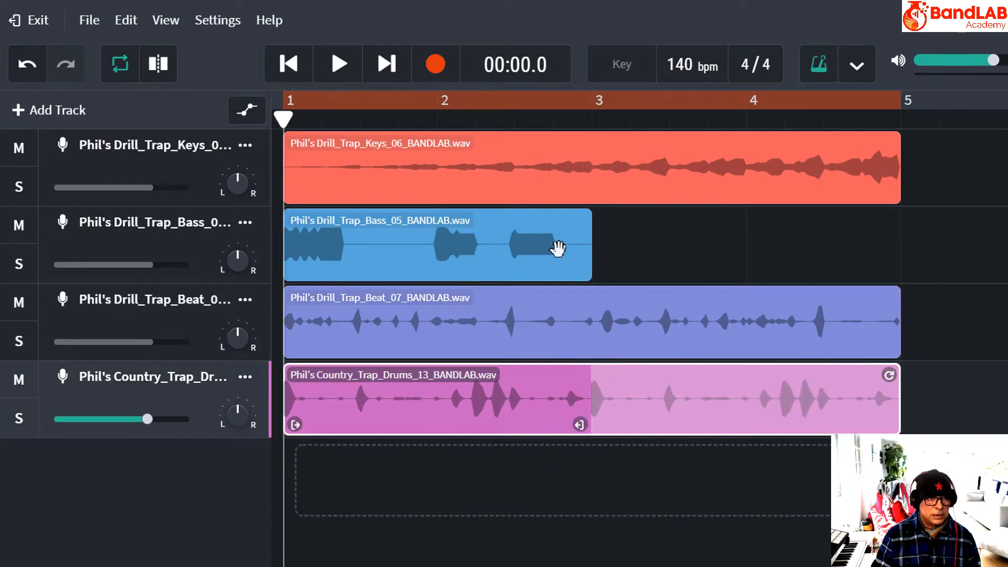
left_click(524, 235)
left_click_drag(577, 219, 845, 230)
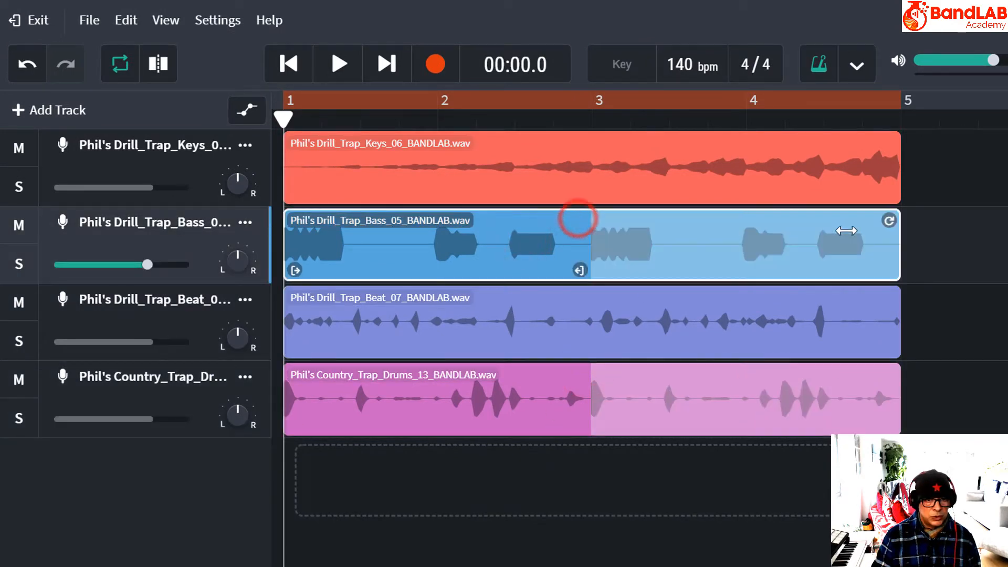
Step: Play all four looped tracks together and turn off the metronome during playback
left_click(339, 64)
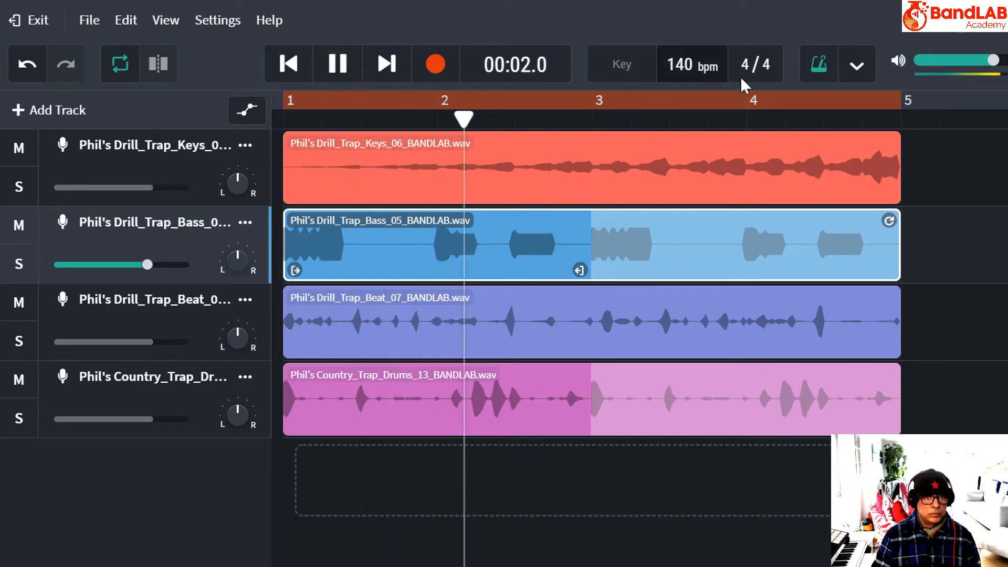
left_click(819, 66)
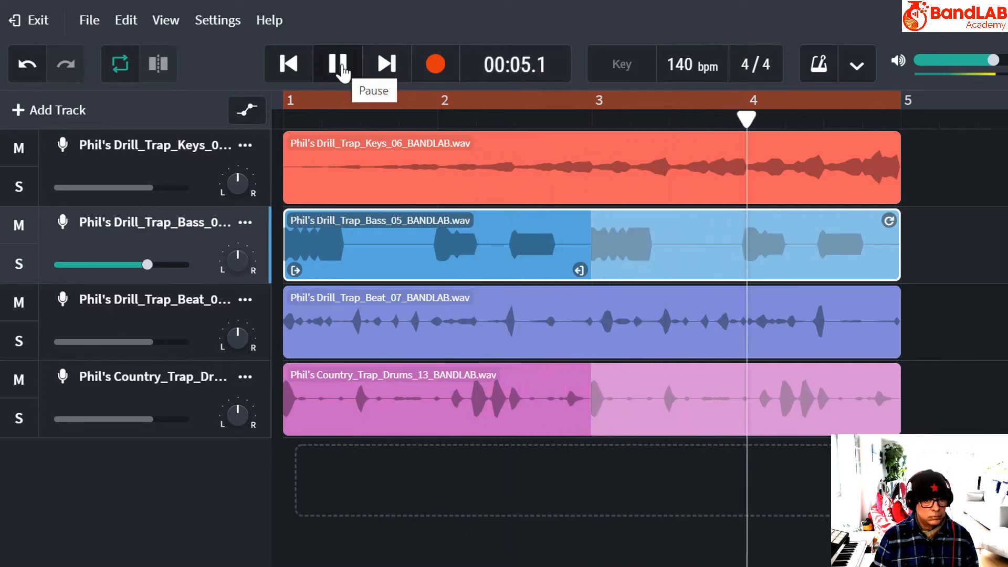
left_click(339, 64)
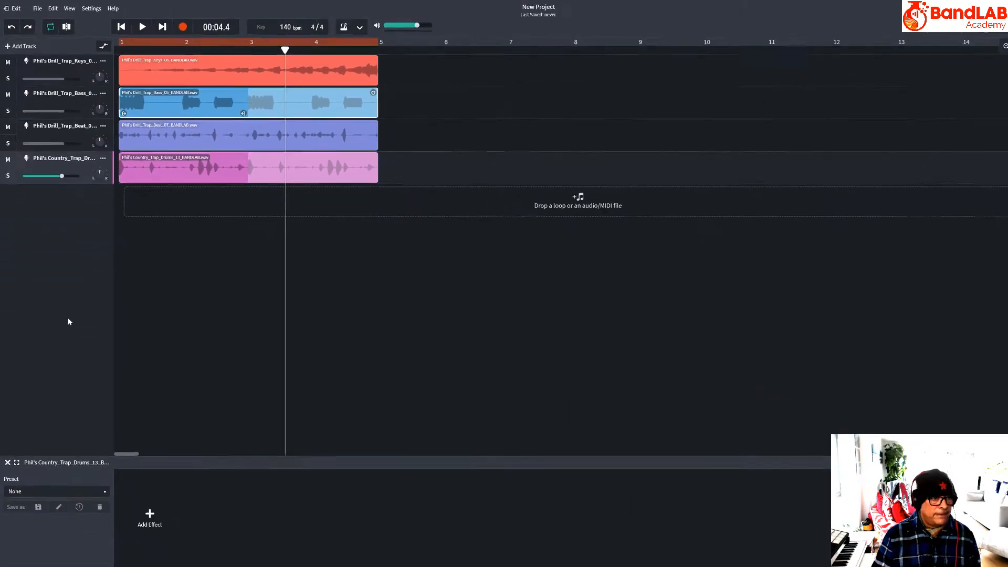
Step: Solo the Drill_Trap_Beat_07 track and listen to it on its own
left_click(53, 122)
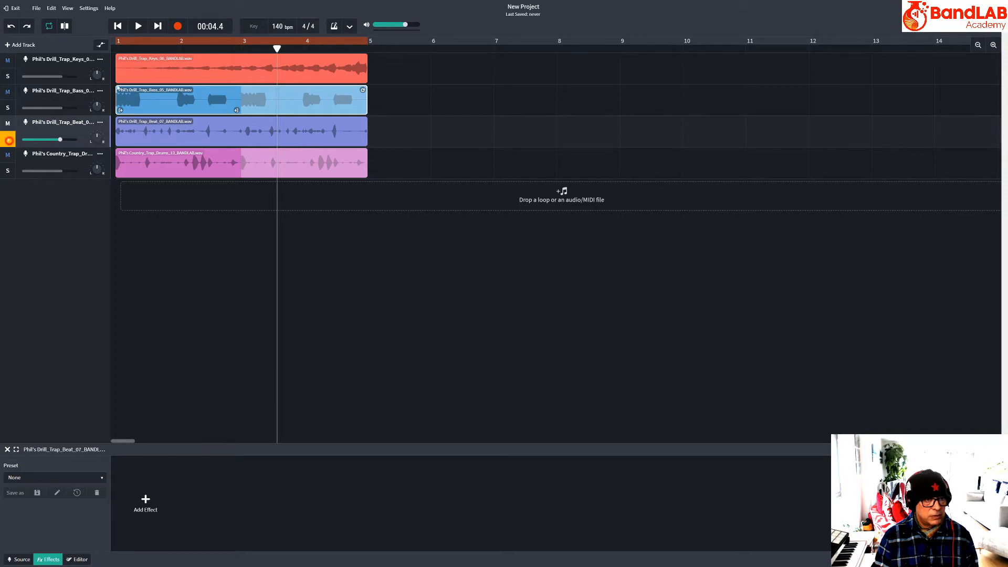
left_click(139, 31)
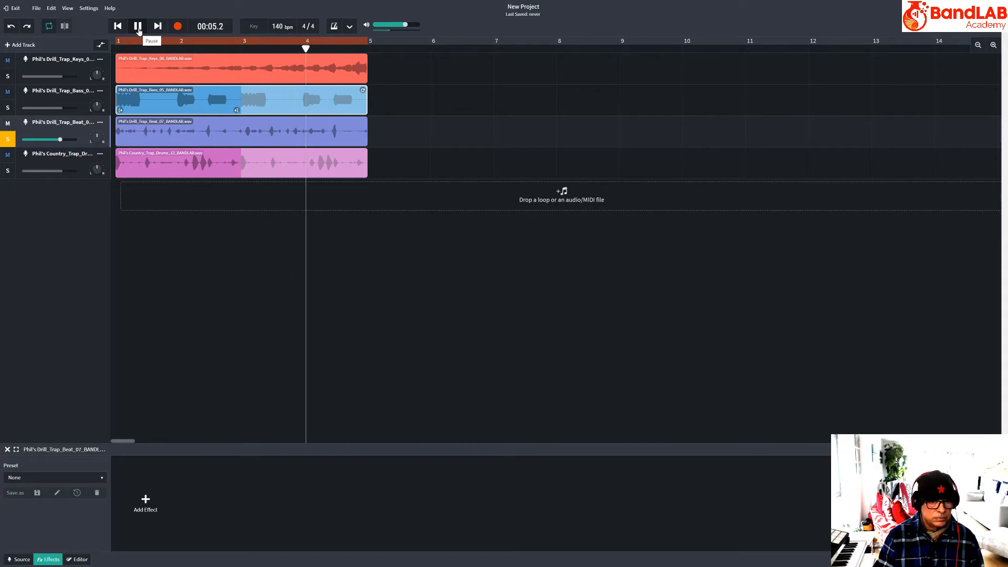
left_click(139, 31)
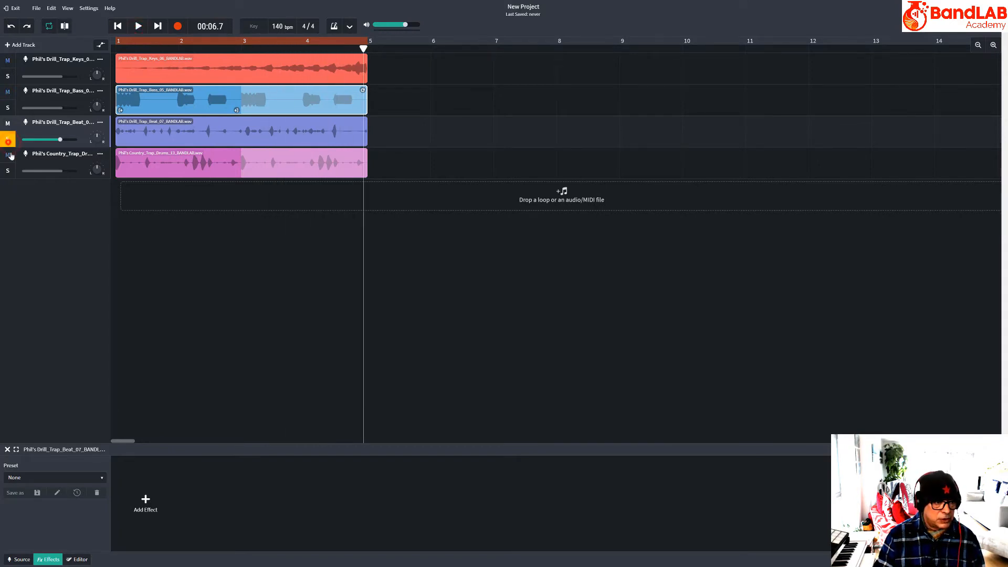
Step: Solo the Country_Trap_Drums_13 track as well and play it together with the soloed beat track
left_click(13, 171)
left_click(121, 29)
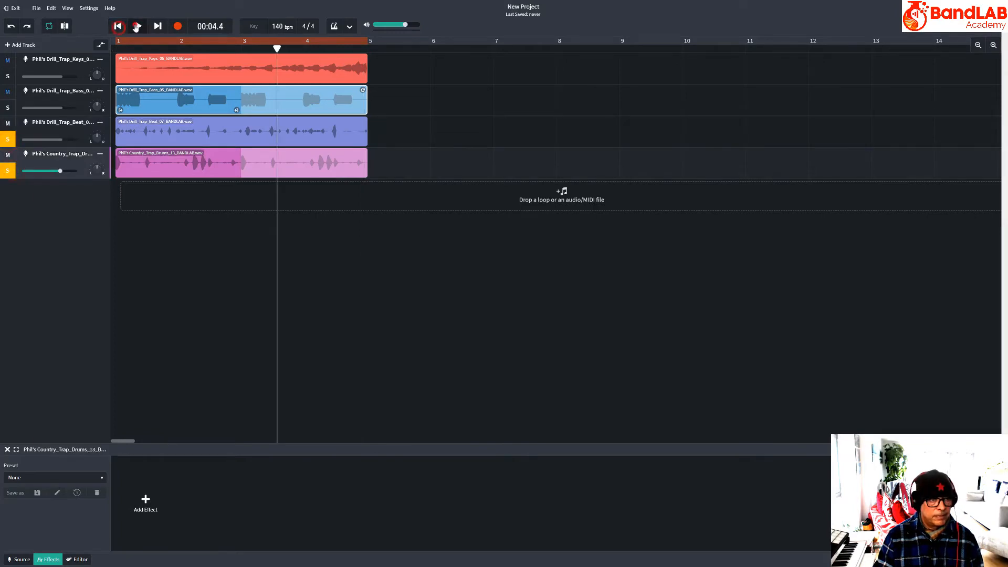
left_click(136, 30)
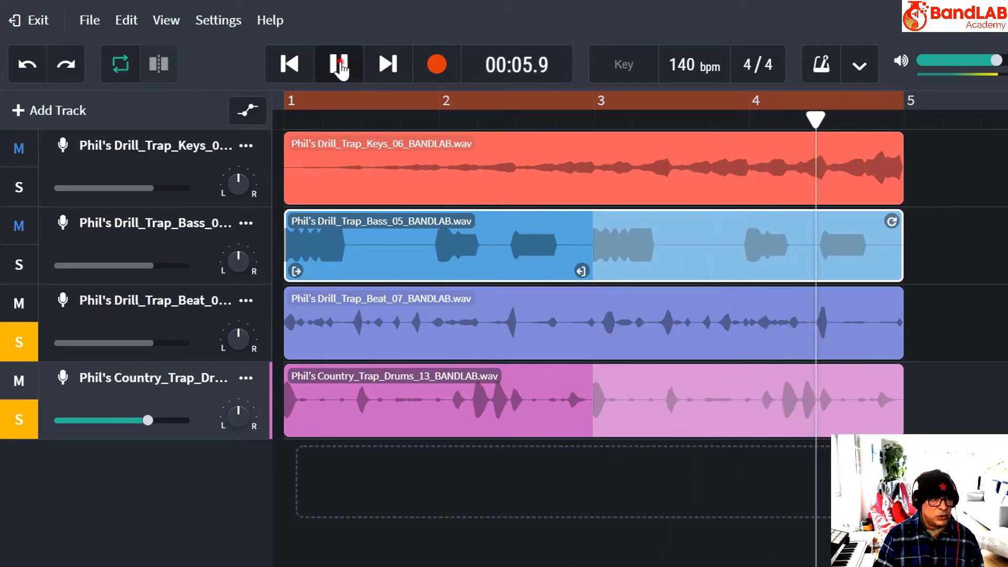
left_click(339, 64)
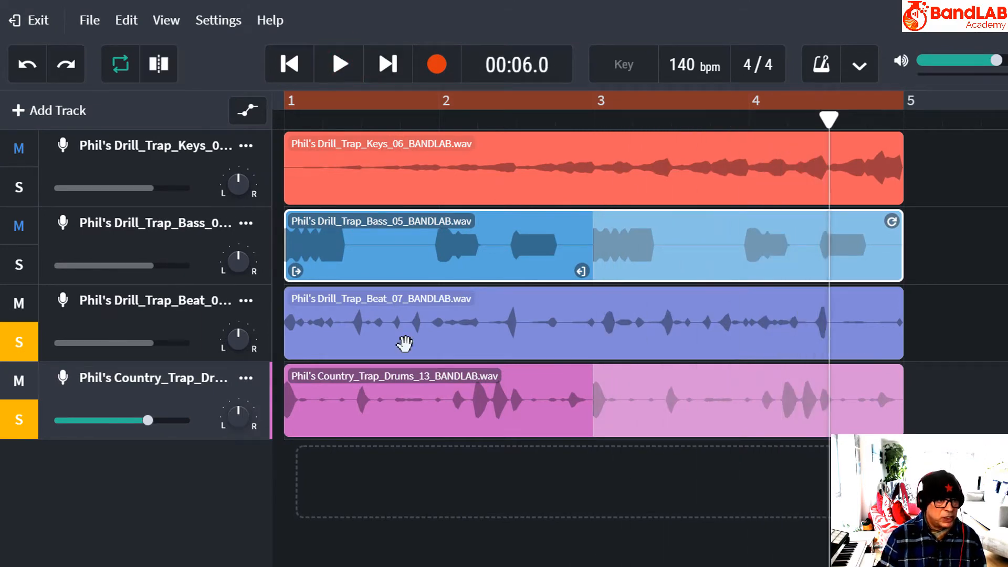
Step: Enable Snap to Grid and check the available grid sizes, keeping the grid at 1/8
left_click(336, 323)
left_click(166, 20)
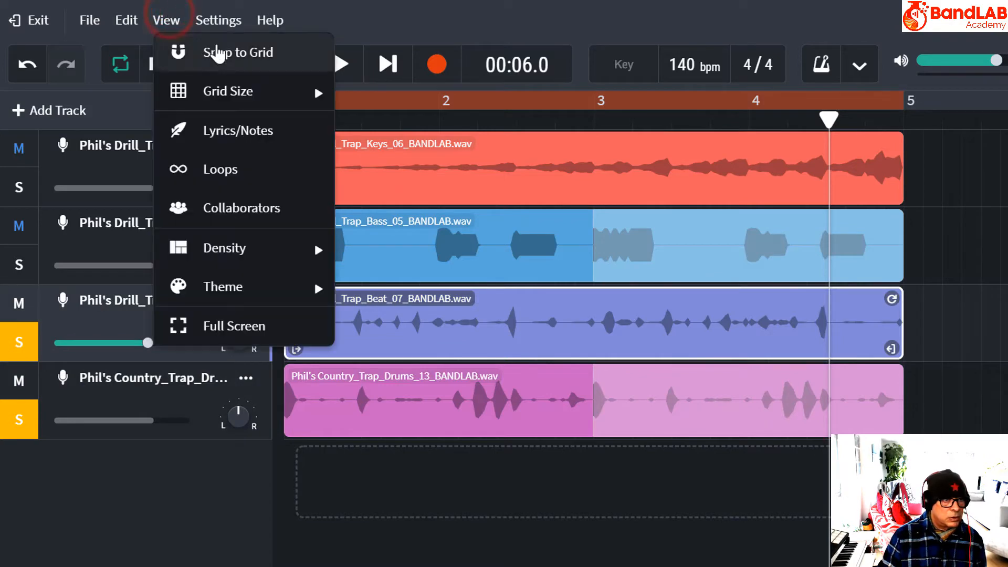
left_click(220, 51)
left_click(166, 20)
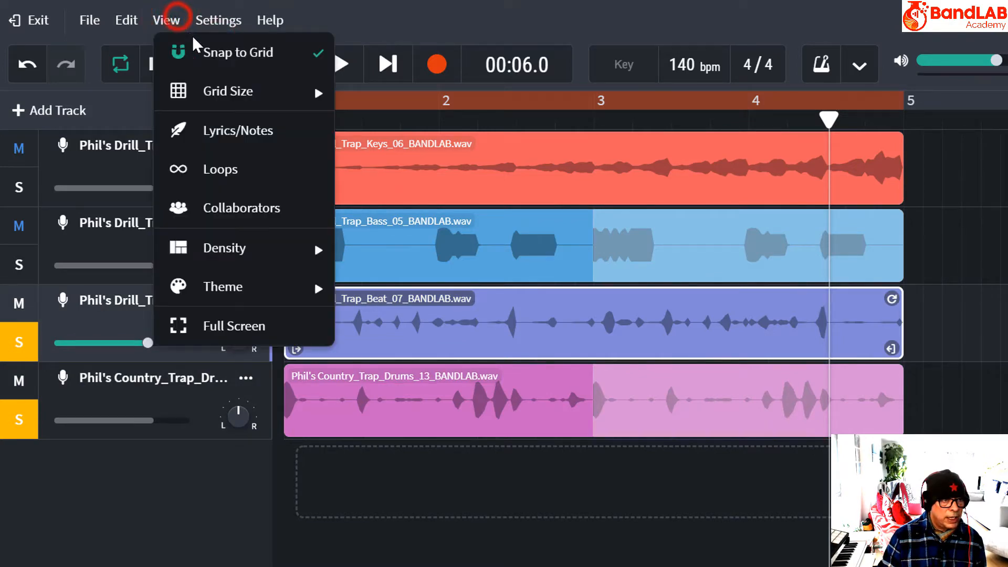
mouse_move(229, 92)
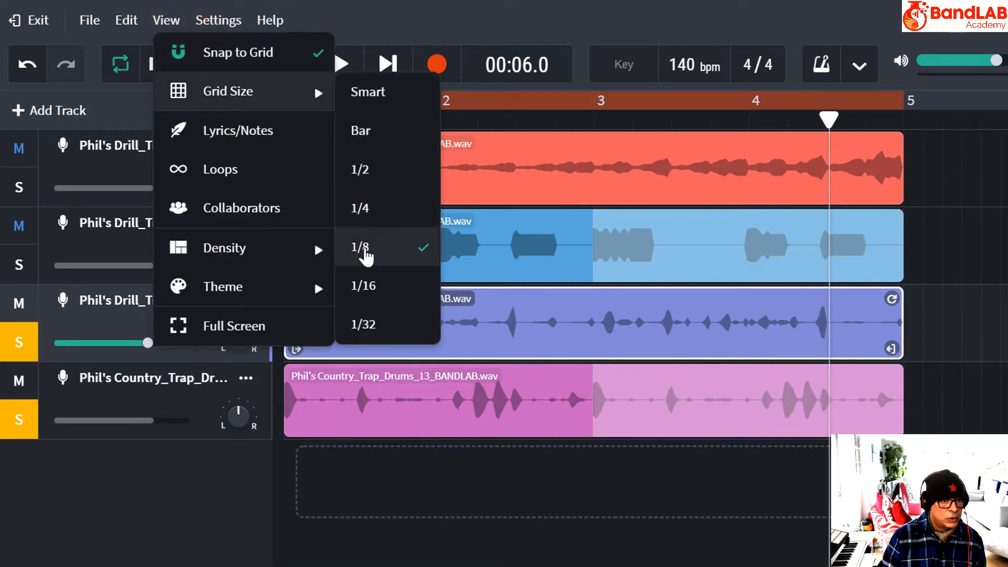
left_click(353, 542)
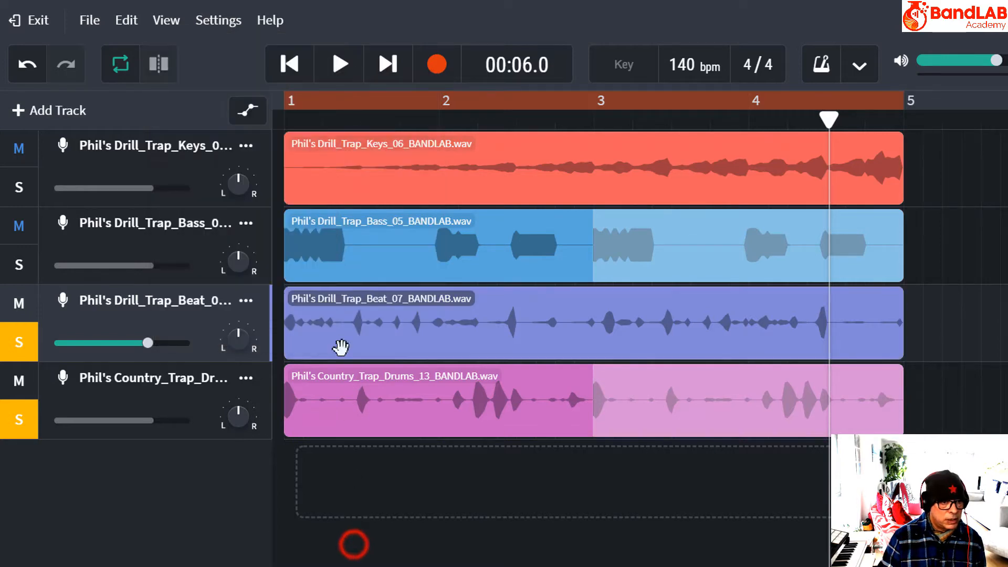
Step: Trim about an eighth note from the start of the Drill_Trap_Beat_07 region and move the region back to bar 1
left_click(314, 334)
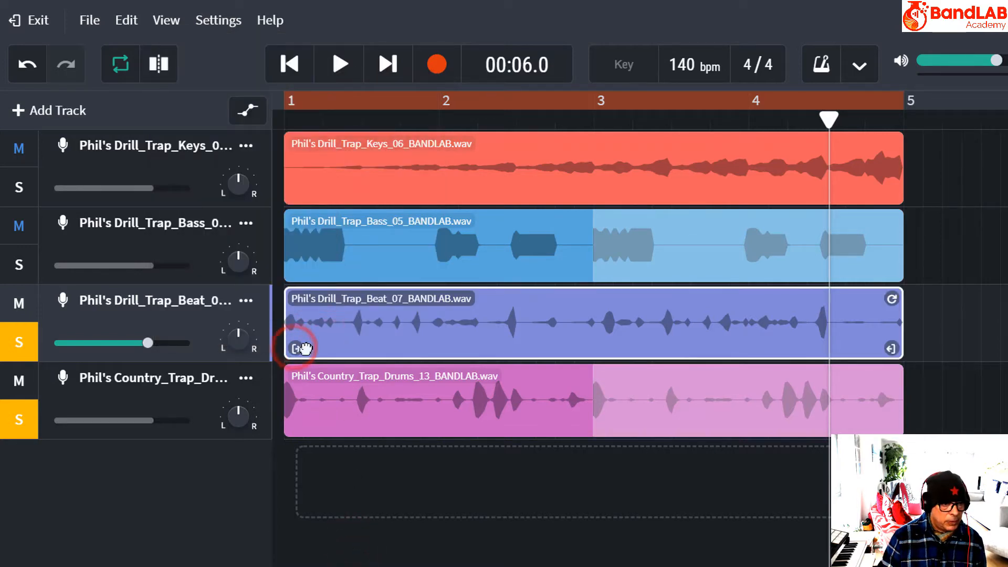
left_click_drag(304, 348, 310, 350)
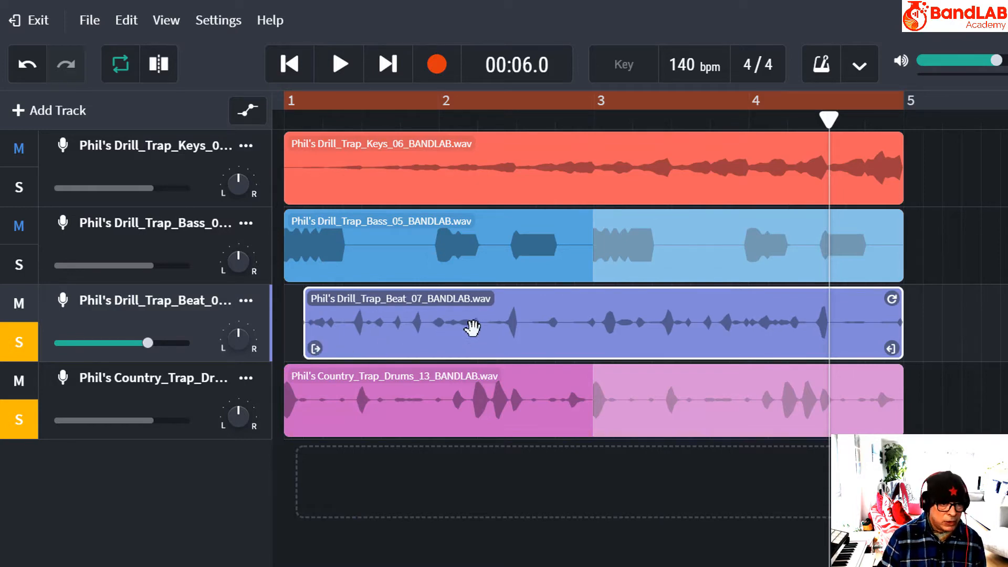
left_click_drag(477, 334, 457, 336)
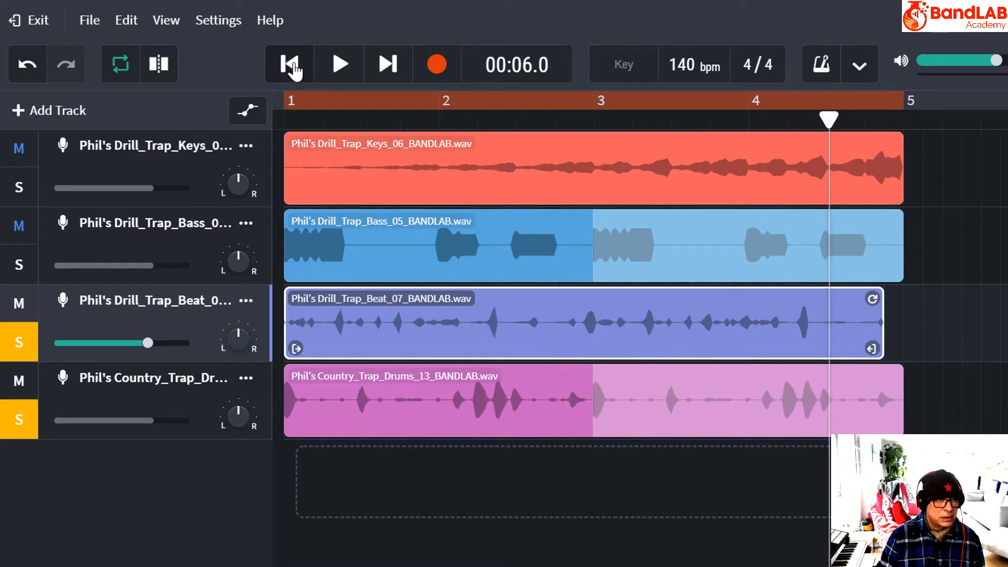
Step: Play the trimmed beat with the soloed drums from the start of the project
left_click(291, 65)
left_click(290, 65)
left_click(339, 65)
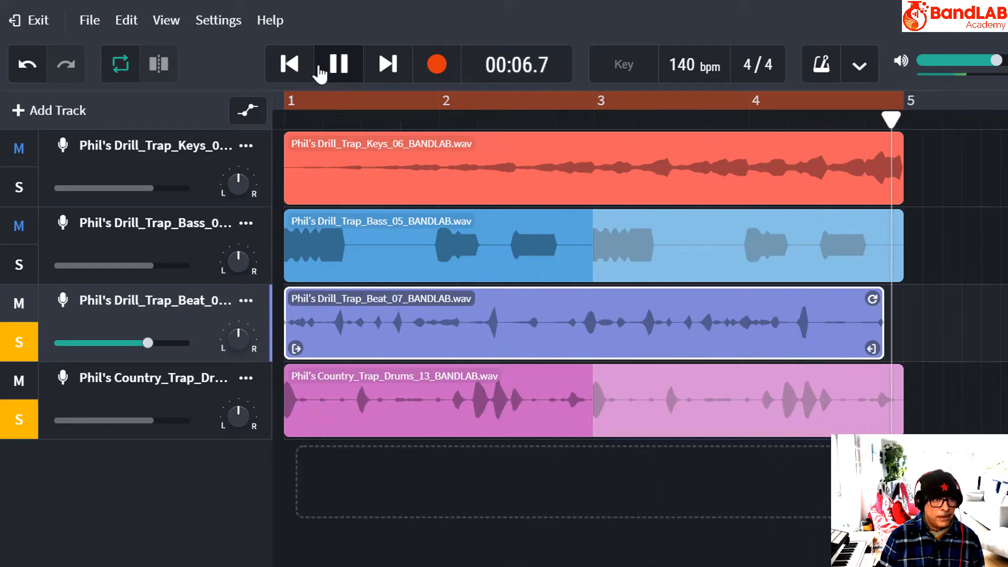
left_click(340, 65)
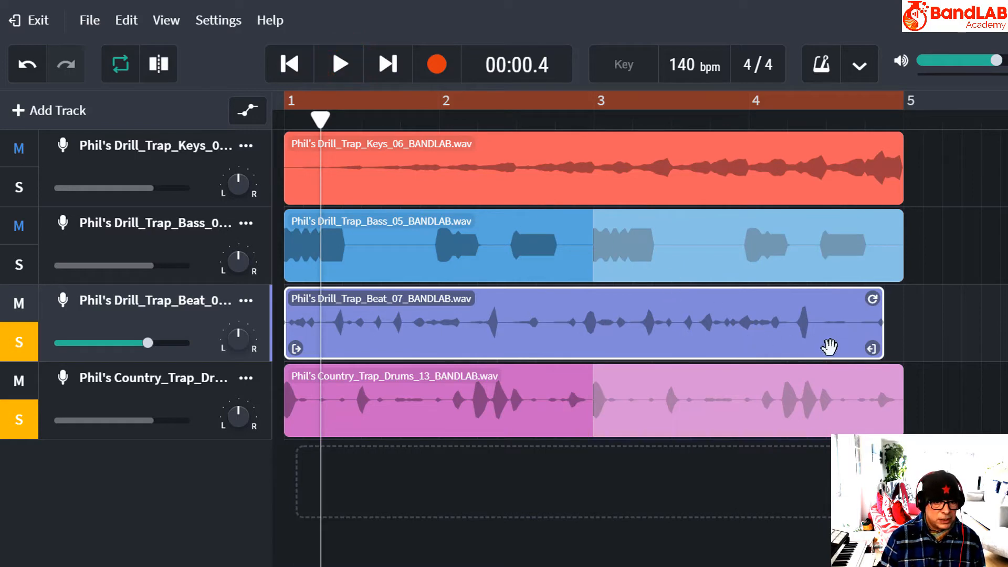
Step: Split the Drill_Trap_Beat_07 region at 00:04.1, shortly after bar 3, and select its first part
left_click(590, 119)
left_click_drag(590, 121, 652, 121)
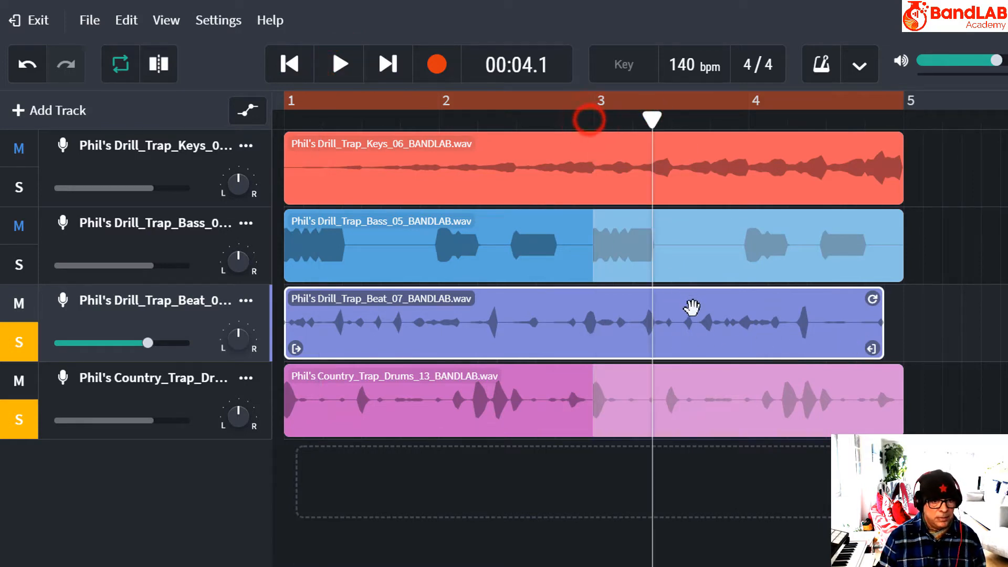
key("s")
left_click(692, 309)
left_click(604, 318)
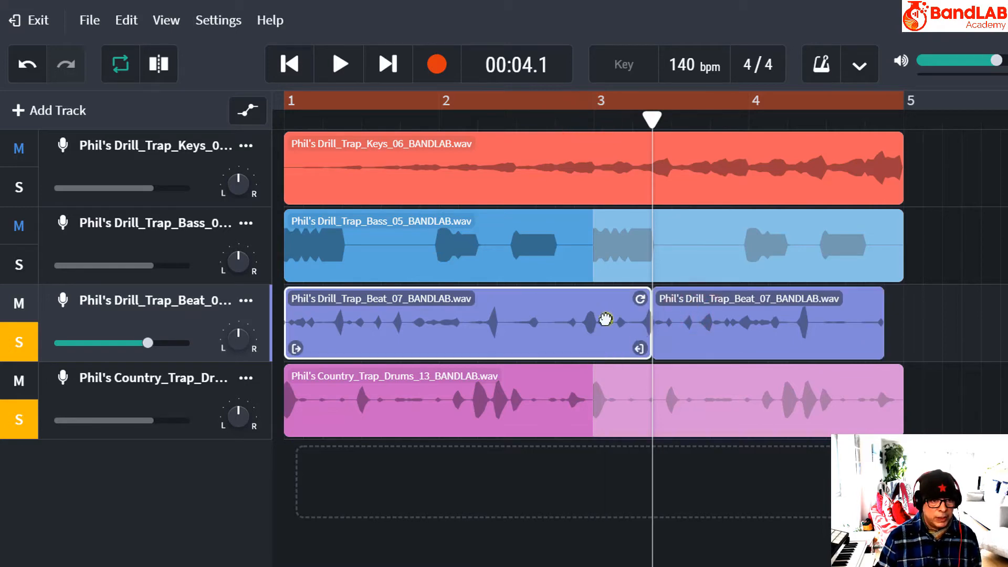
Step: Move the second part of the split Drill_Trap_Beat_07 region to about the middle of bar 5 and play the project from the start
right_click(604, 316)
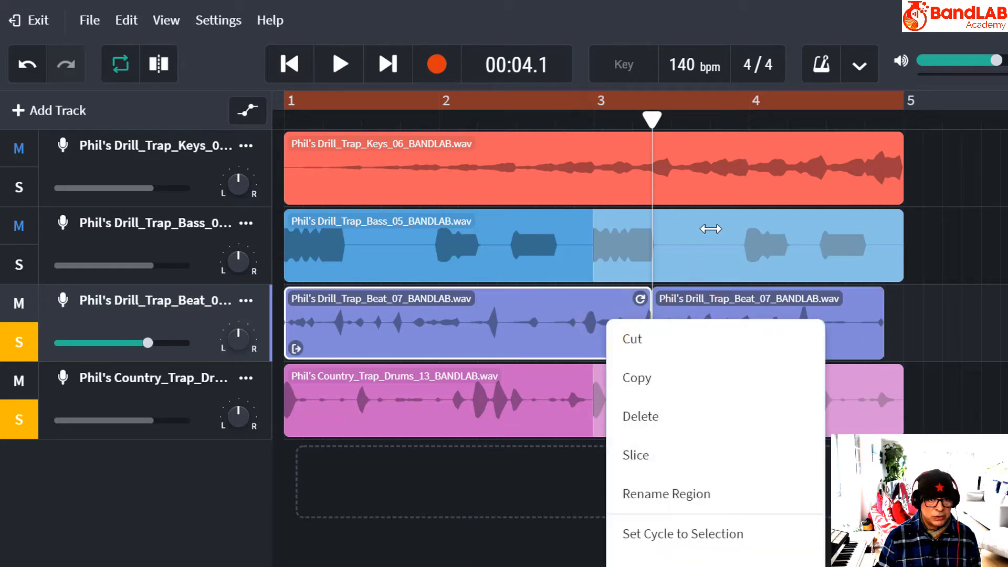
left_click(711, 227)
left_click_drag(766, 329, 1007, 328)
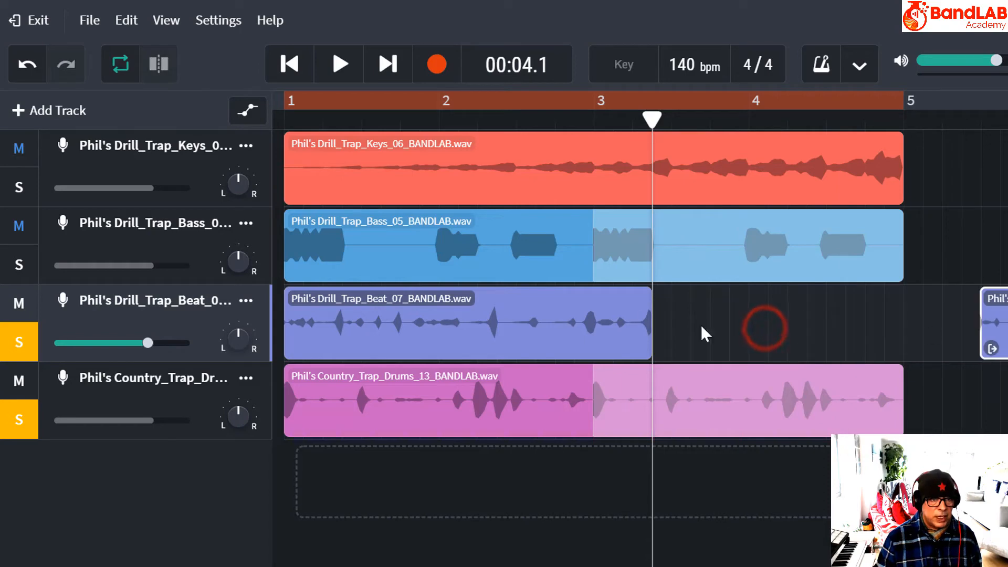
left_click(289, 66)
left_click(341, 65)
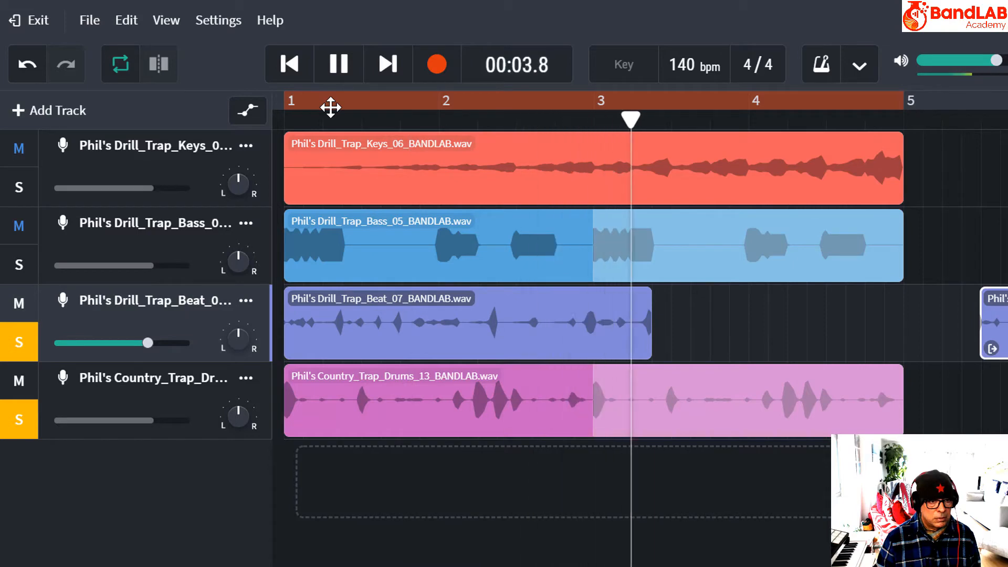
left_click(337, 65)
Step: Trim the start of the first Drill_Trap_Beat_07 part to about two thirds through bar 1 and play it with the drums
left_click(314, 315)
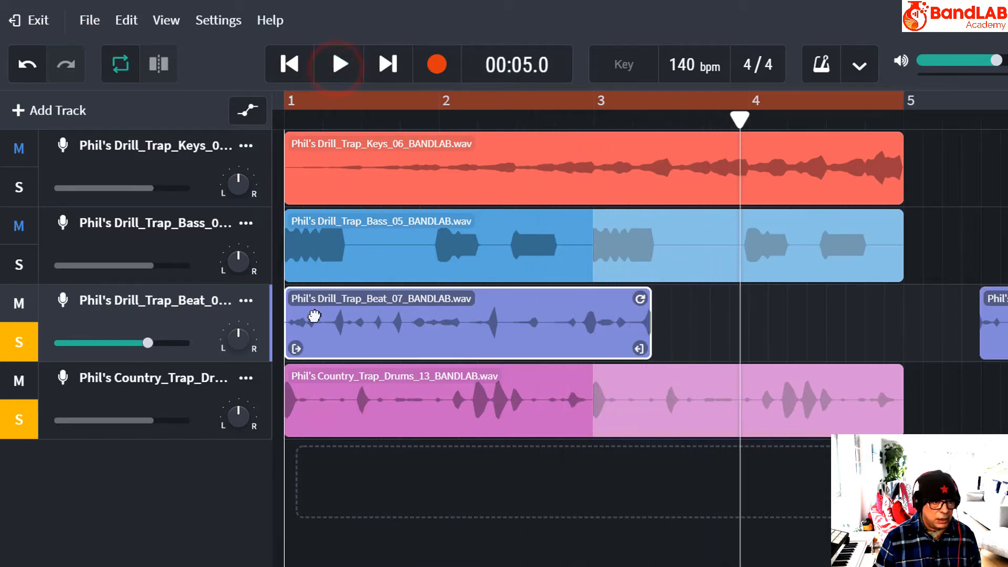
left_click_drag(293, 348, 390, 345)
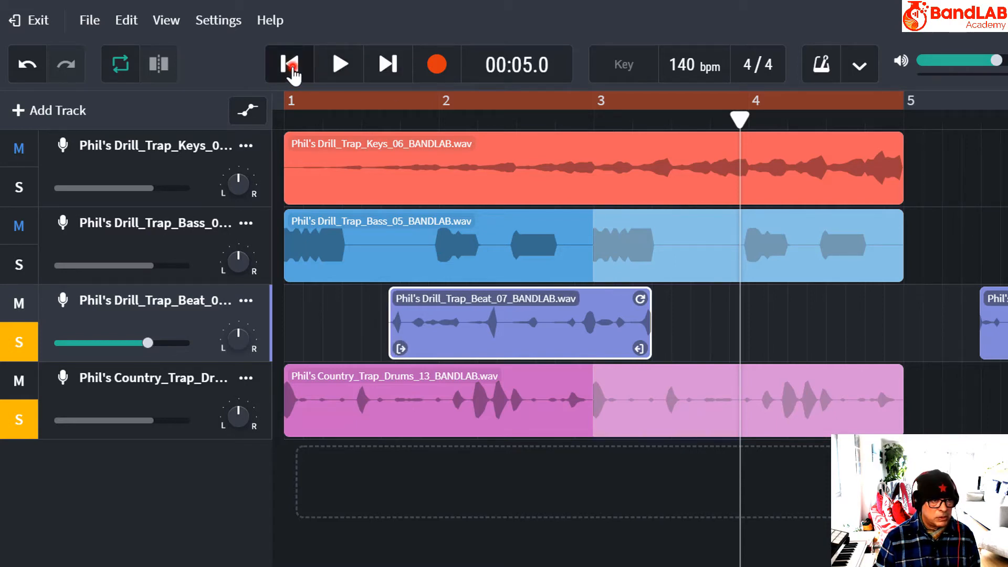
left_click(289, 64)
left_click(338, 64)
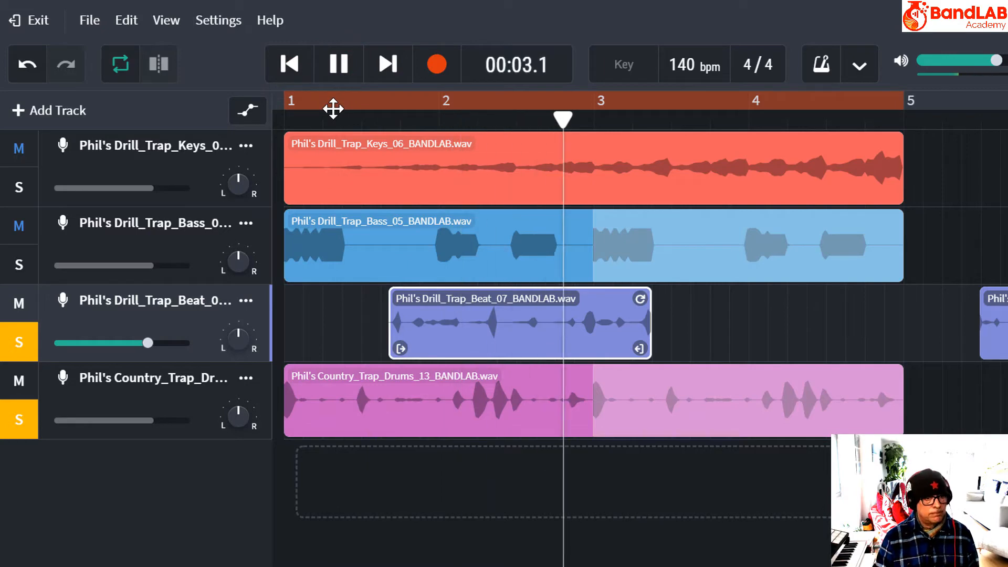
left_click(336, 62)
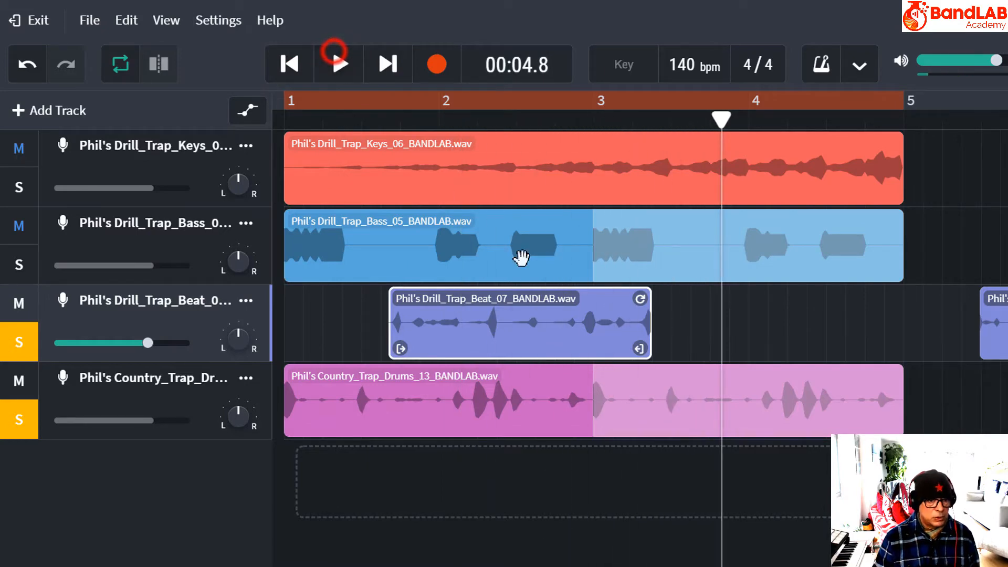
Step: Shorten the end of the first Drill_Trap_Beat_07 part to about bar 3 and play it from the project start
left_click_drag(642, 346, 593, 349)
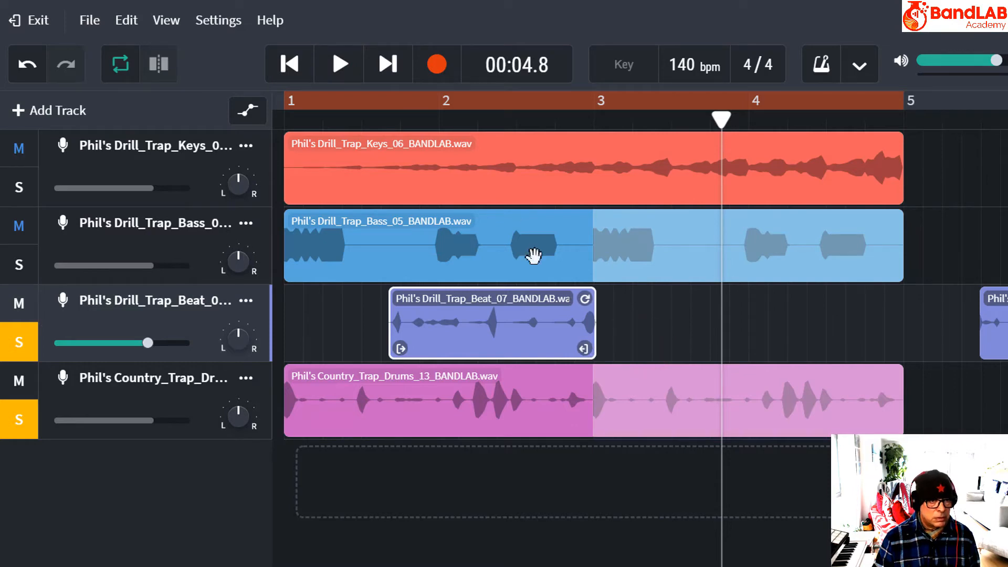
left_click(288, 64)
left_click(339, 64)
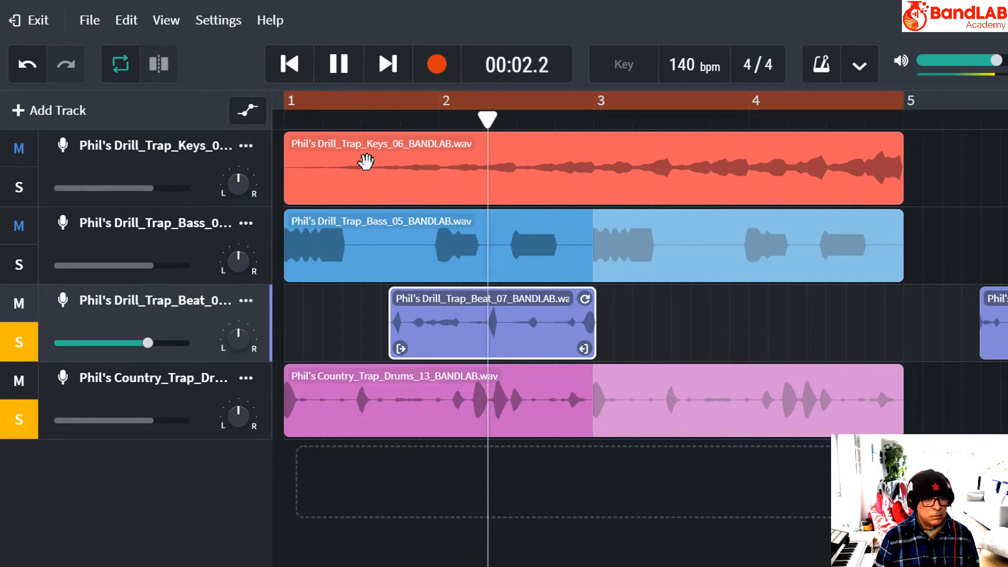
left_click(337, 64)
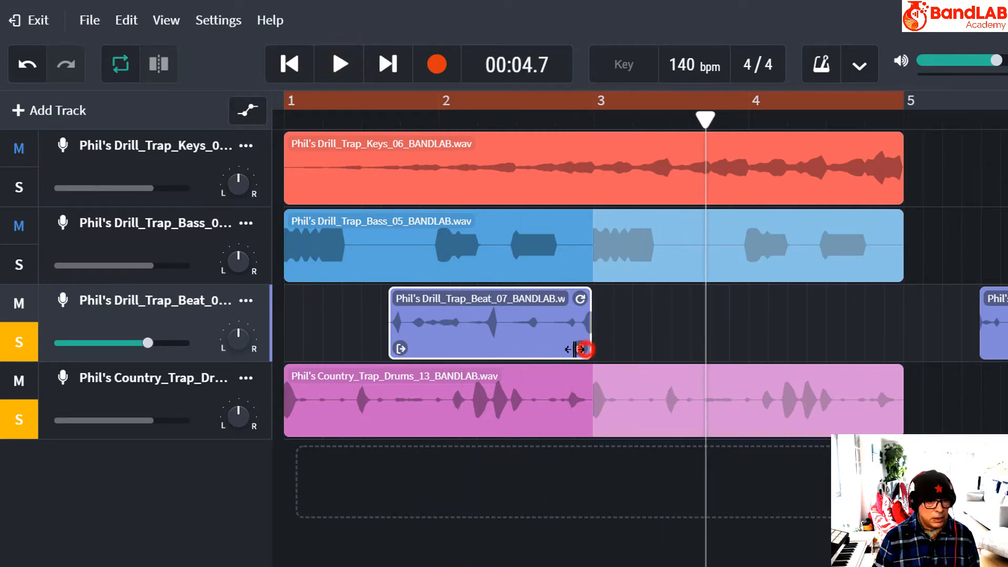
Step: Trim the end of the first Drill_Trap_Beat_07 part to about the middle of bar 2 and play the result
left_click_drag(585, 349, 504, 350)
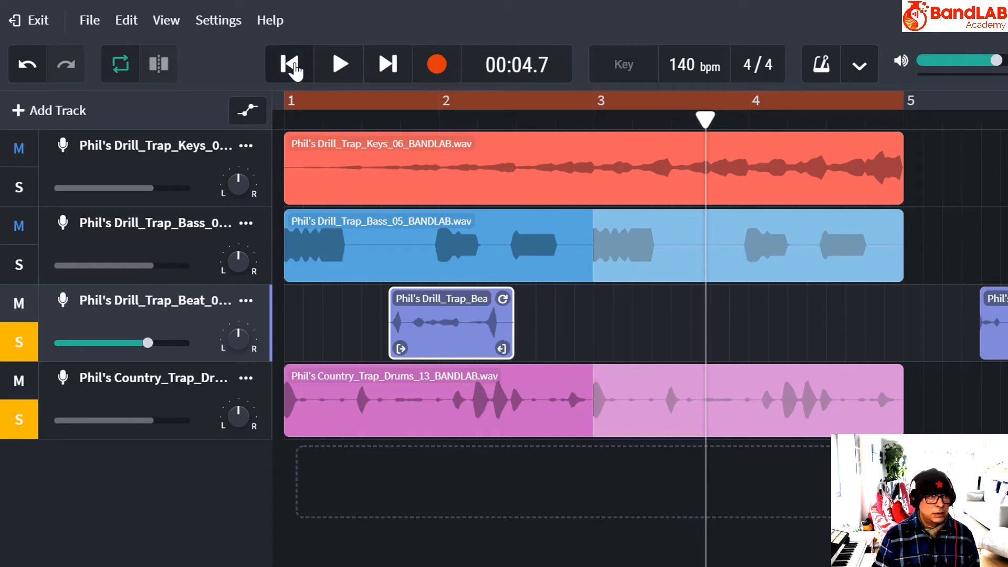
left_click(289, 64)
left_click(339, 64)
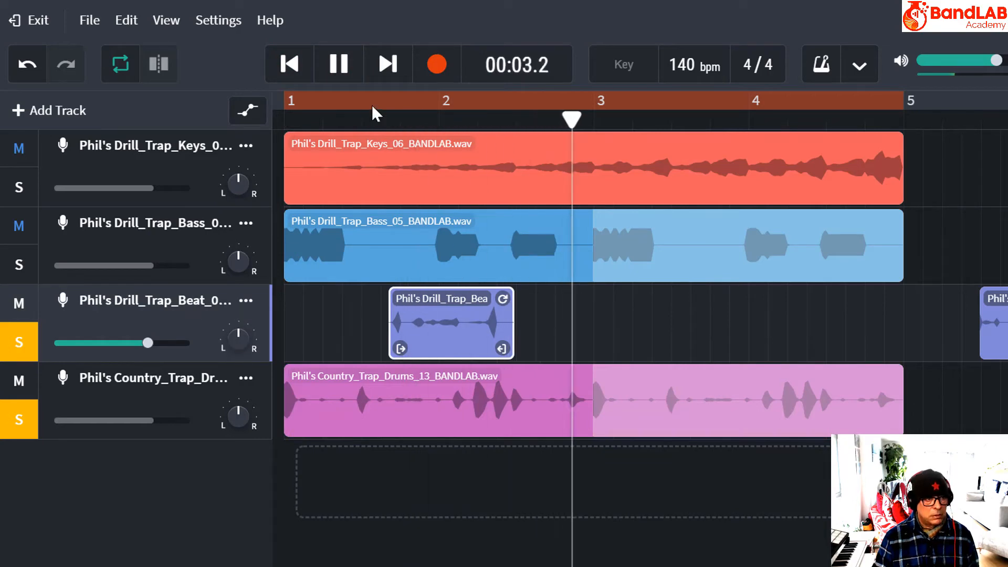
left_click(338, 66)
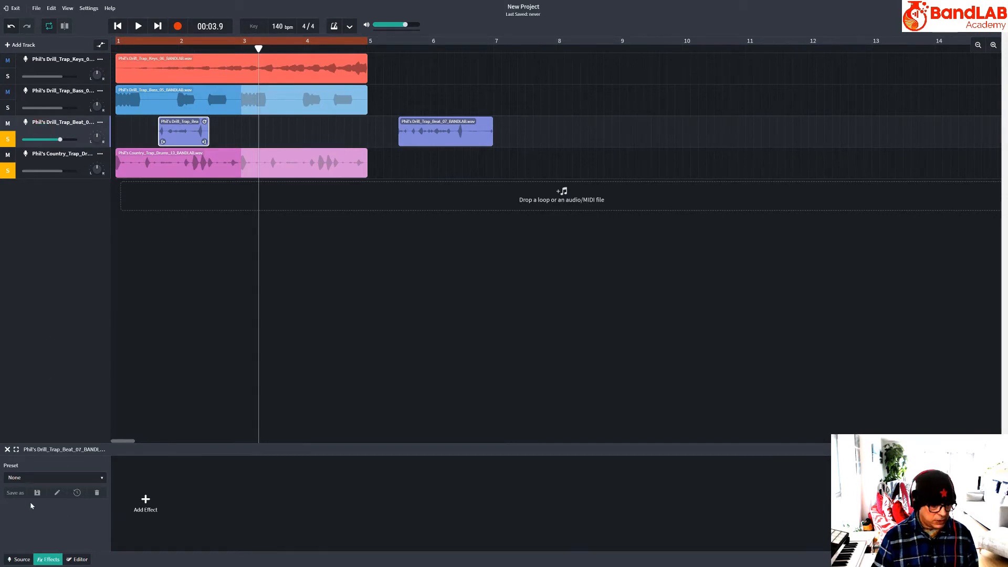
Step: Apply the saved Reverse Trap Beats effects preset to the Drill_Trap_Beat_07 track and listen to it with the drums
left_click(17, 478)
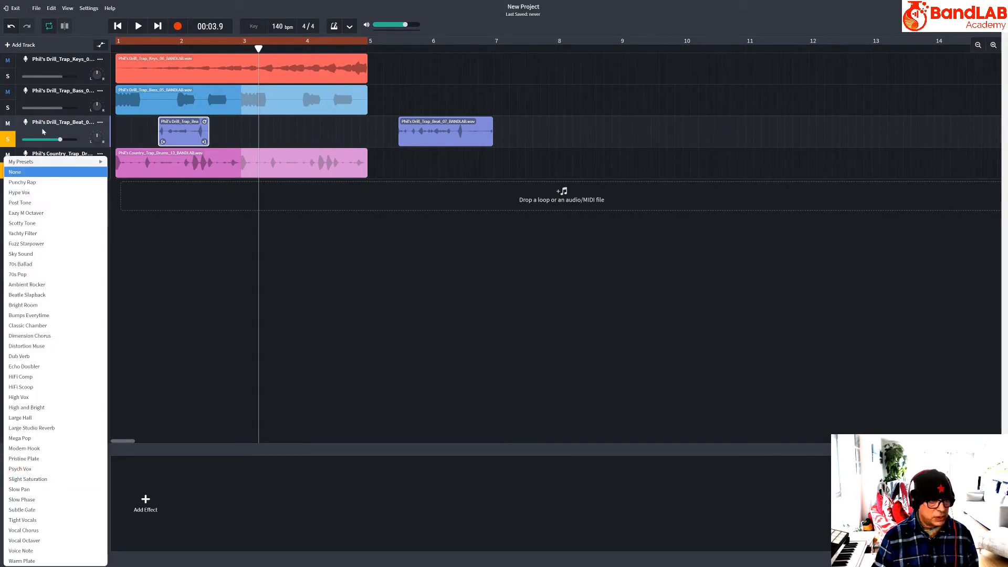
left_click(50, 163)
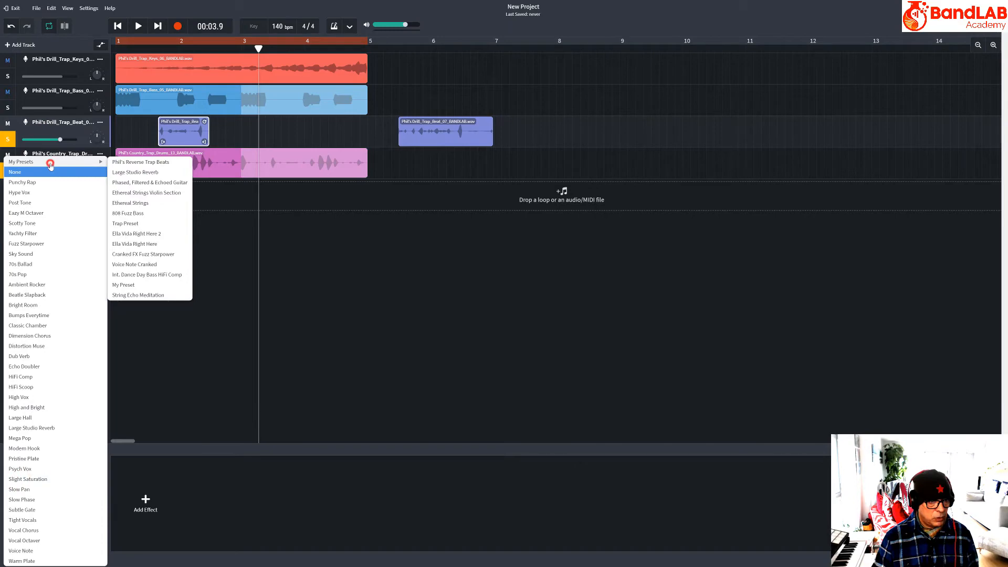
left_click(129, 163)
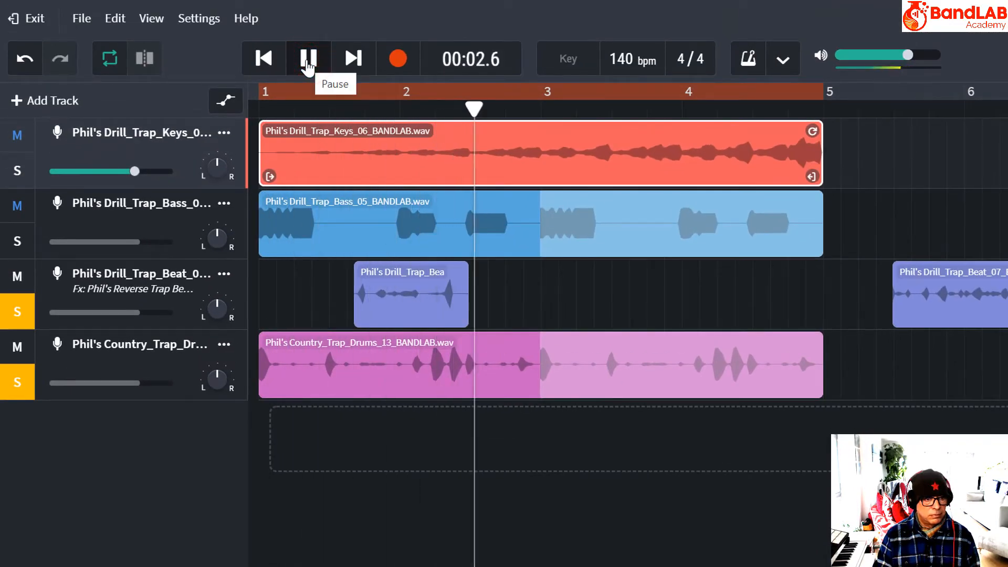
left_click(308, 59)
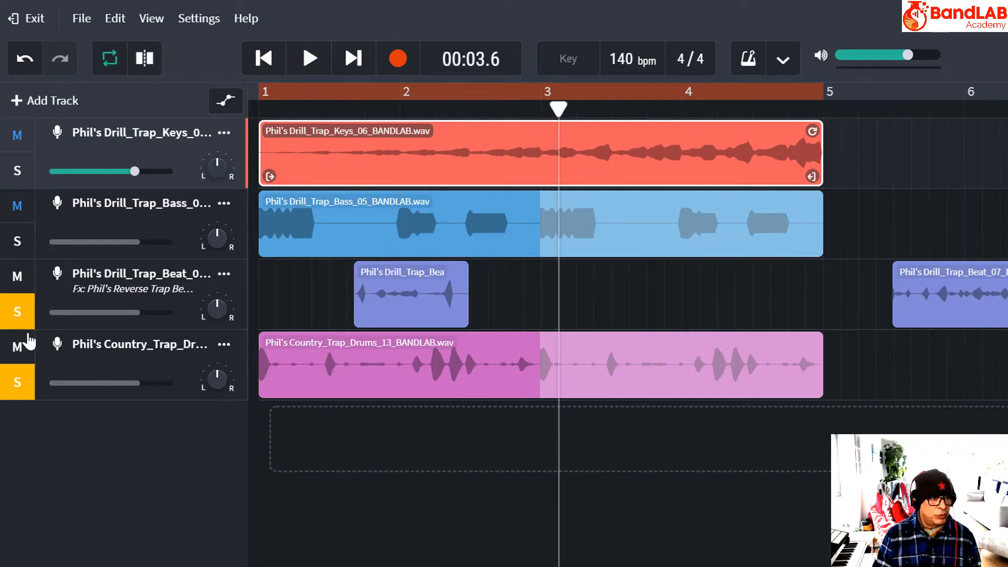
Step: Turn off solo on the Beat and Country_Trap_Drums tracks, solo the Bass track and listen to it
left_click(16, 312)
left_click(13, 386)
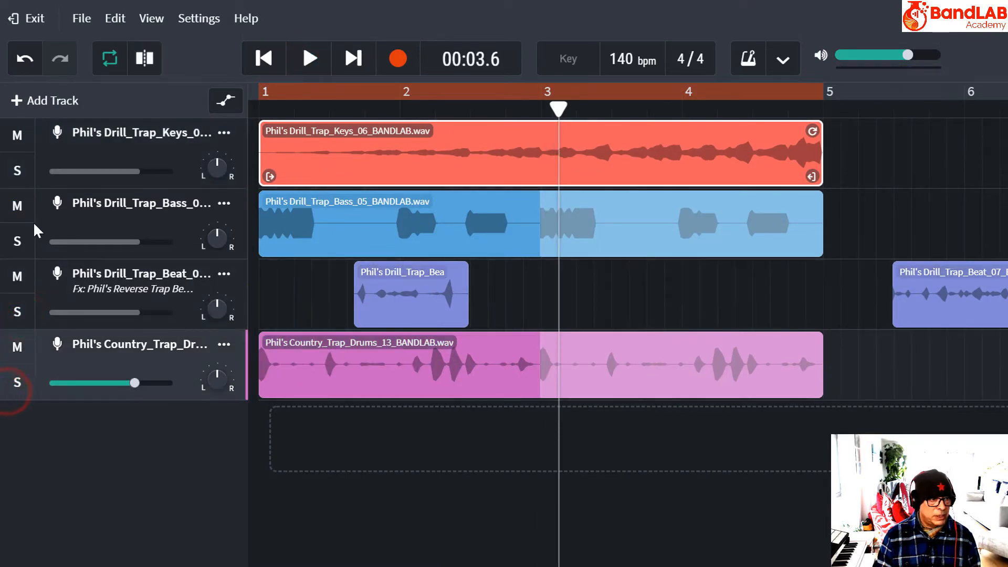
left_click(20, 242)
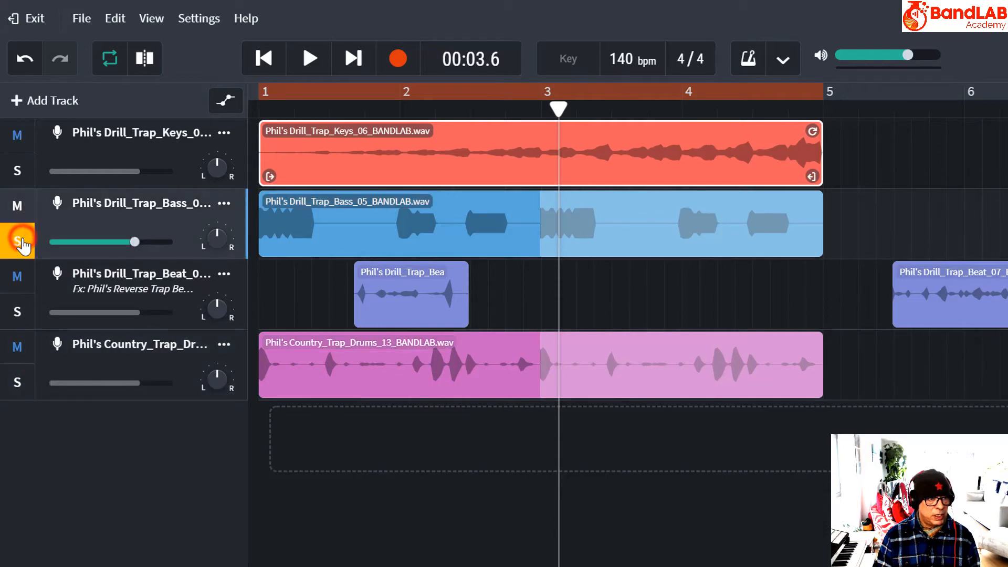
left_click(315, 67)
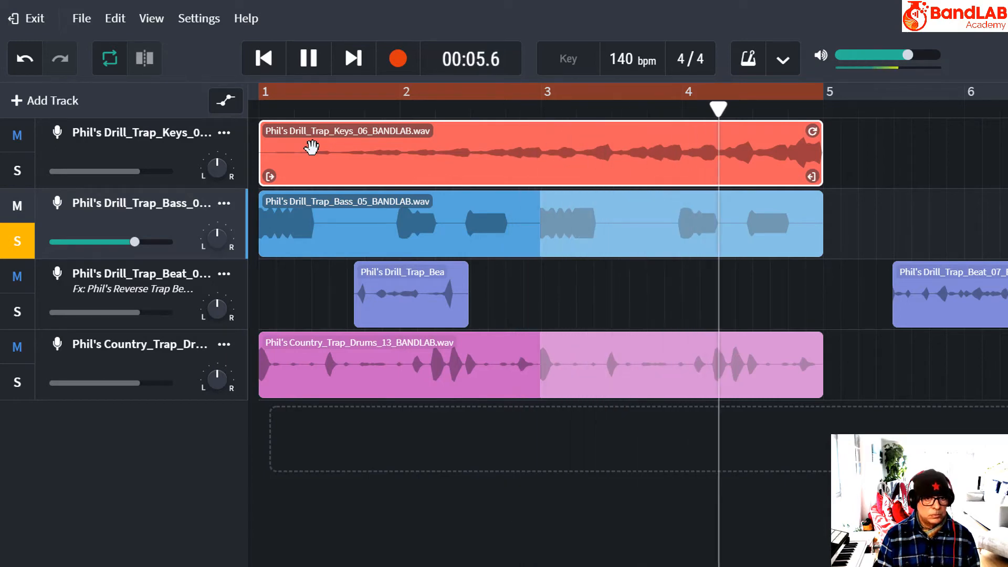
left_click(314, 62)
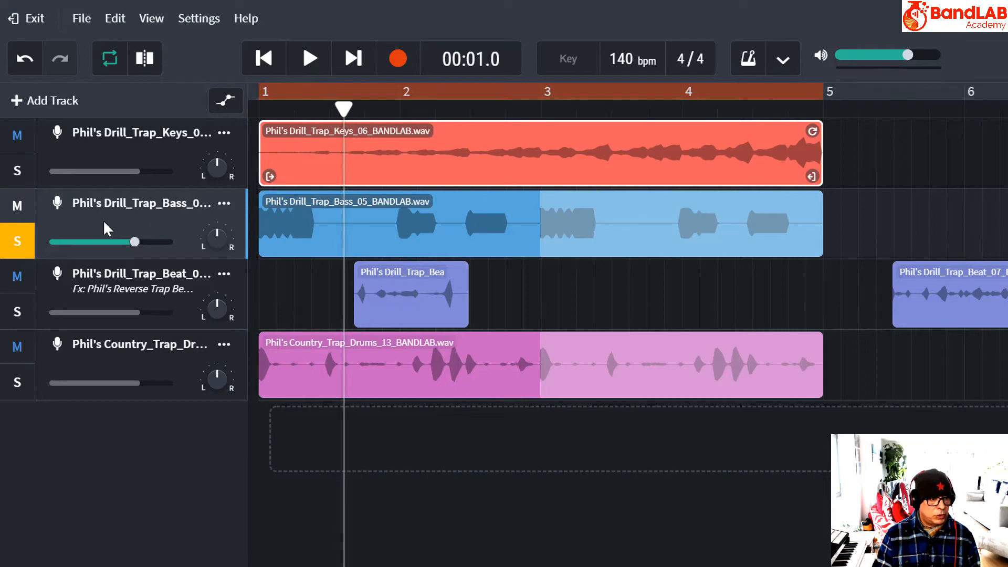
Step: Try the saved 808 Fuzz Bass effects preset on the Bass track and play it from the start
left_click(125, 566)
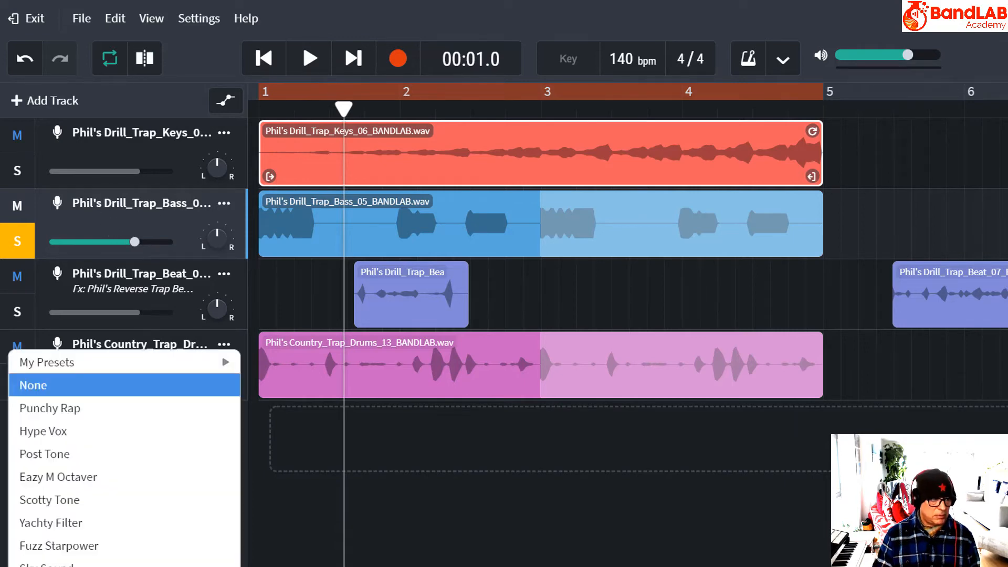
left_click(107, 363)
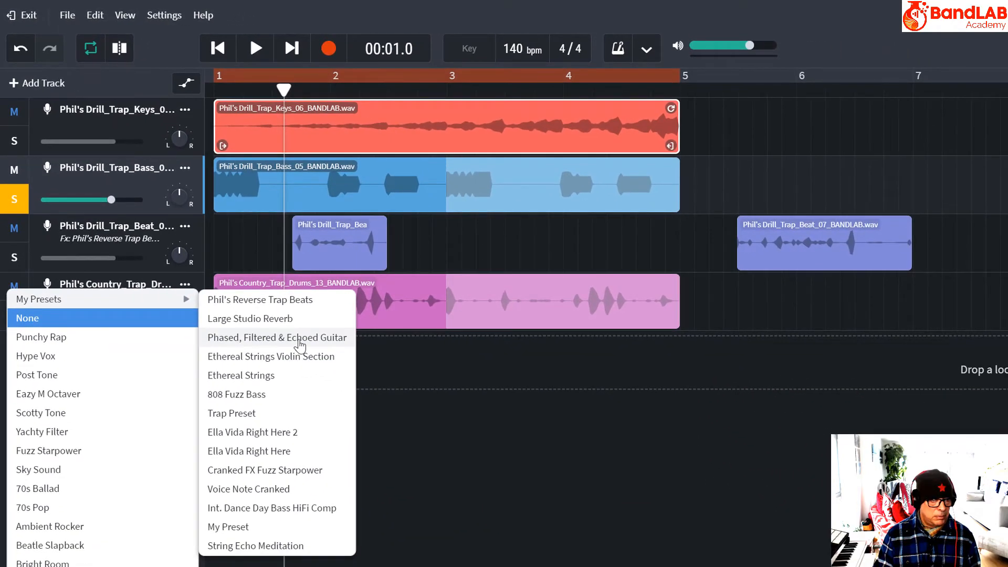
left_click(276, 401)
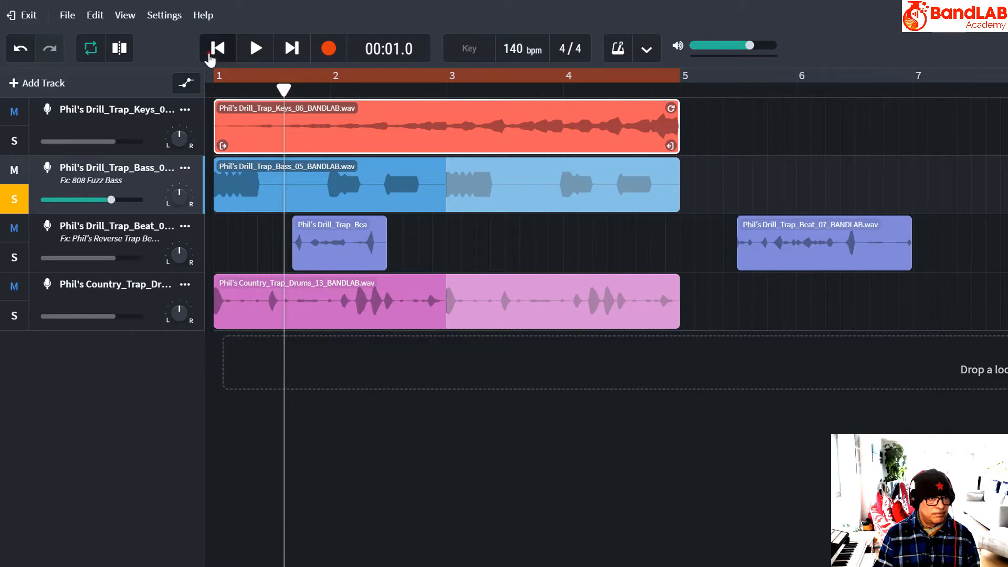
left_click(210, 54)
left_click(245, 51)
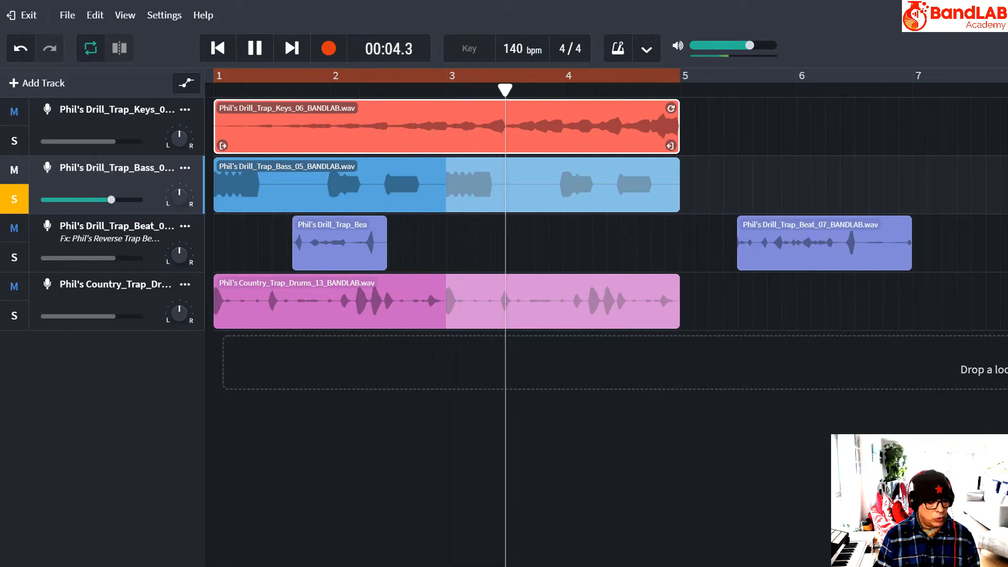
Step: Apply the Yachty Filter effects preset to the Bass track during playback, and stop after listening
left_click(102, 565)
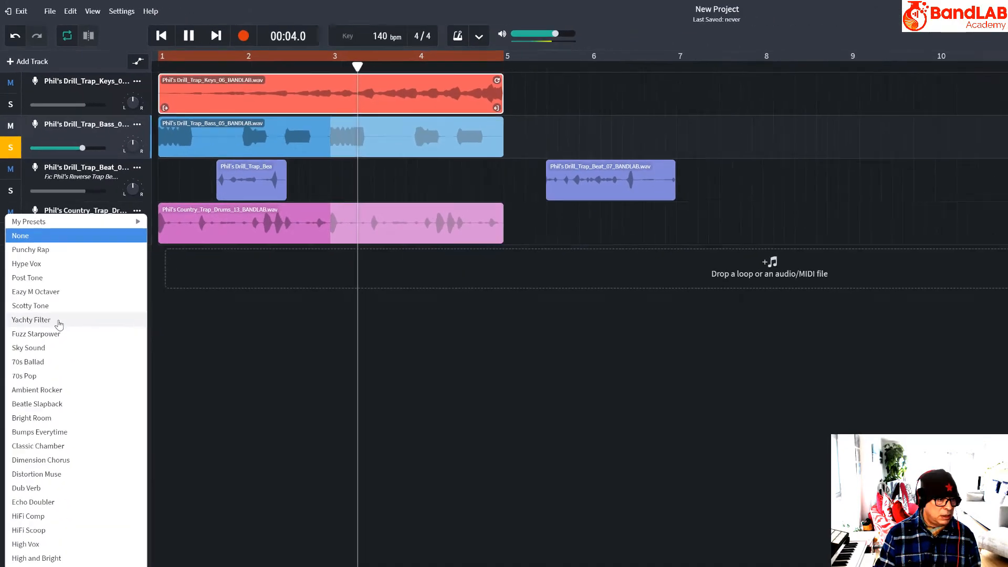
left_click(50, 431)
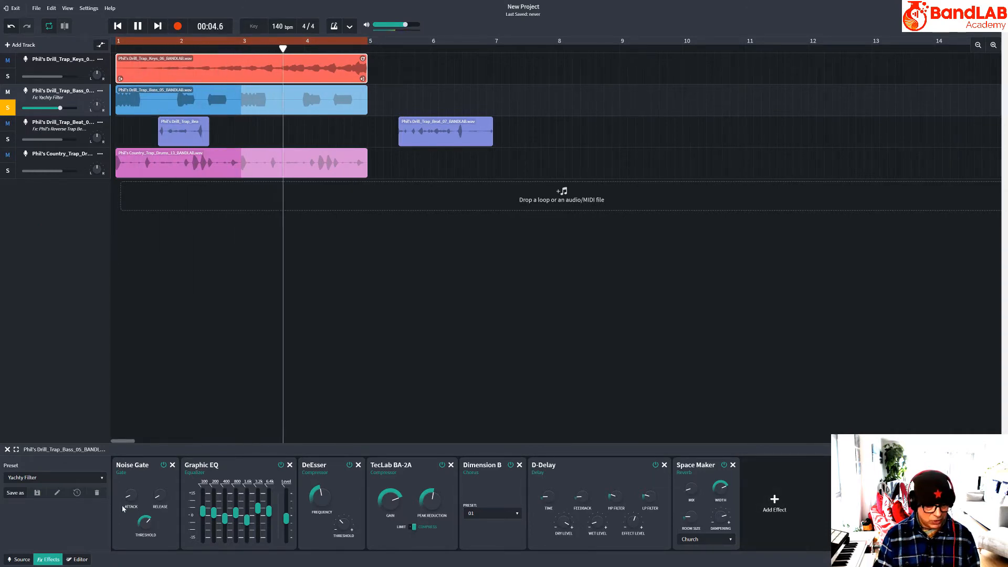
left_click(137, 27)
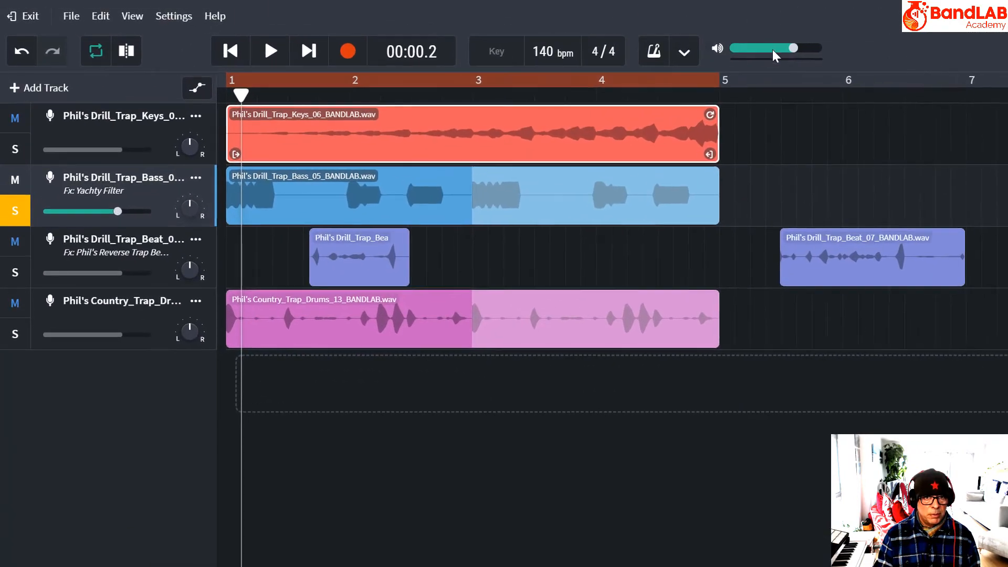
Step: Play the soloed bass from just after bar 3 and check the master volume meter for peaks
mouse_move(394, 25)
mouse_move(776, 52)
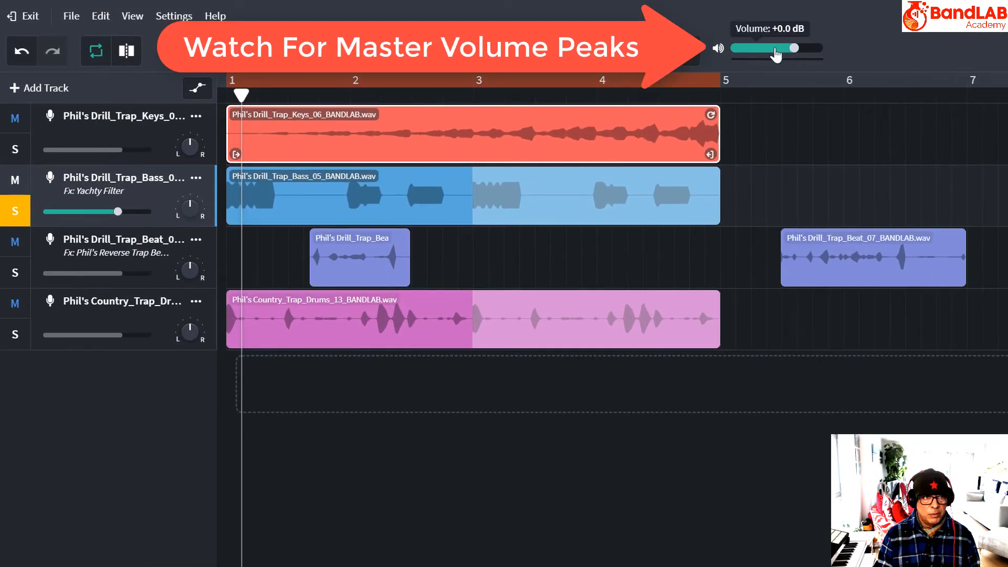
left_click(489, 95)
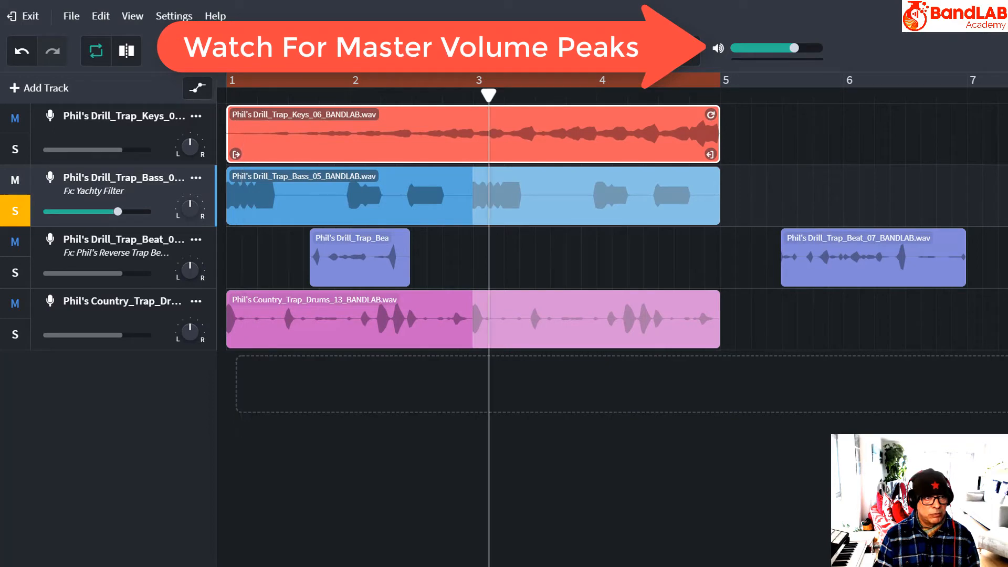
key("space")
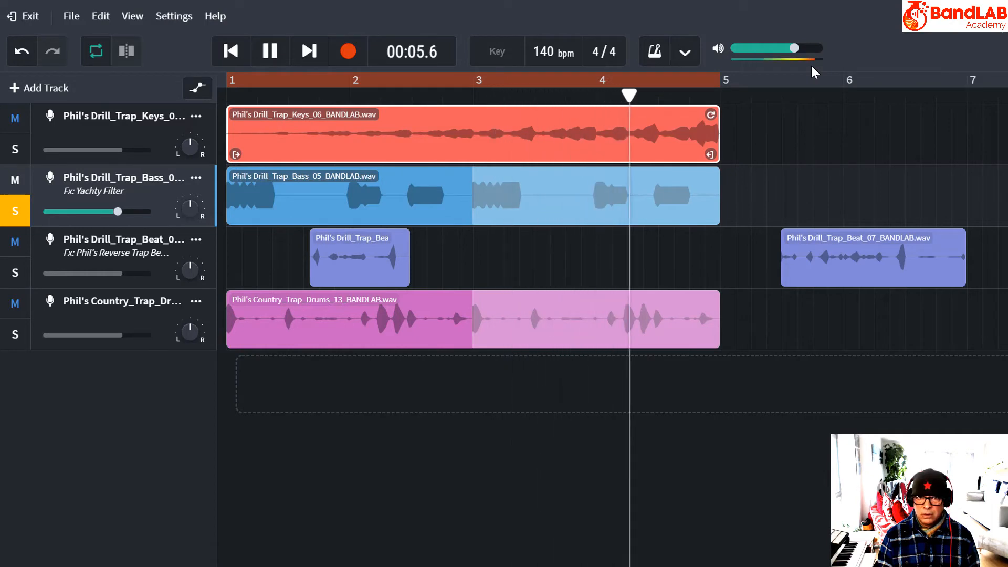
left_click(270, 61)
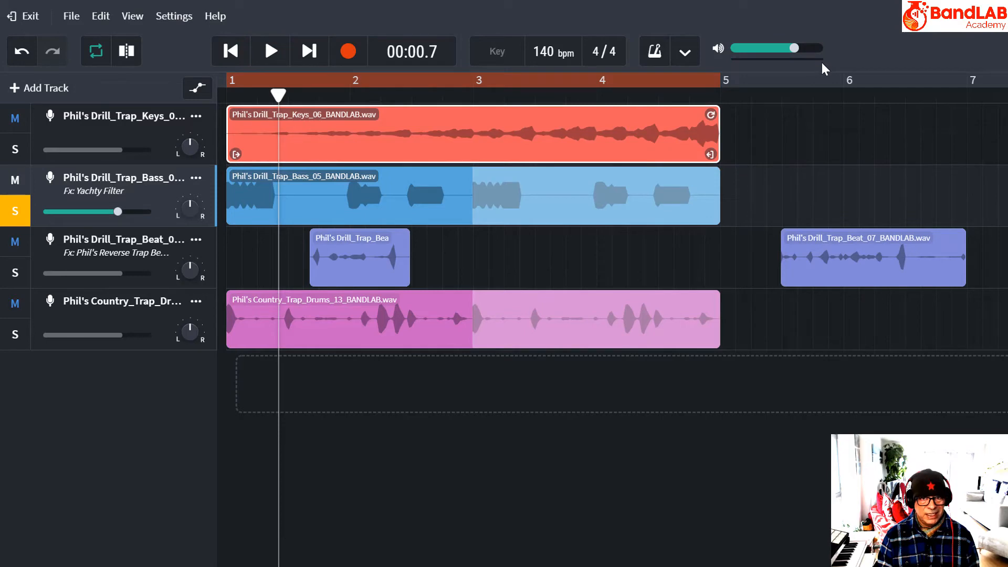
Step: Turn off solo on the Bass track, mute the Keys track and play the remaining tracks together from the start
left_click(13, 212)
left_click(21, 137)
left_click(19, 119)
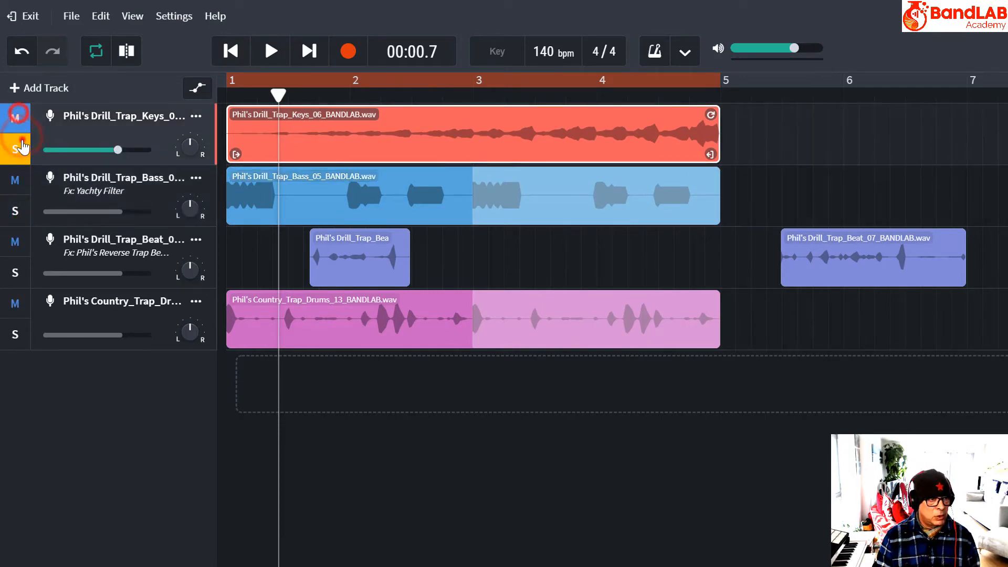
left_click(231, 50)
left_click(268, 53)
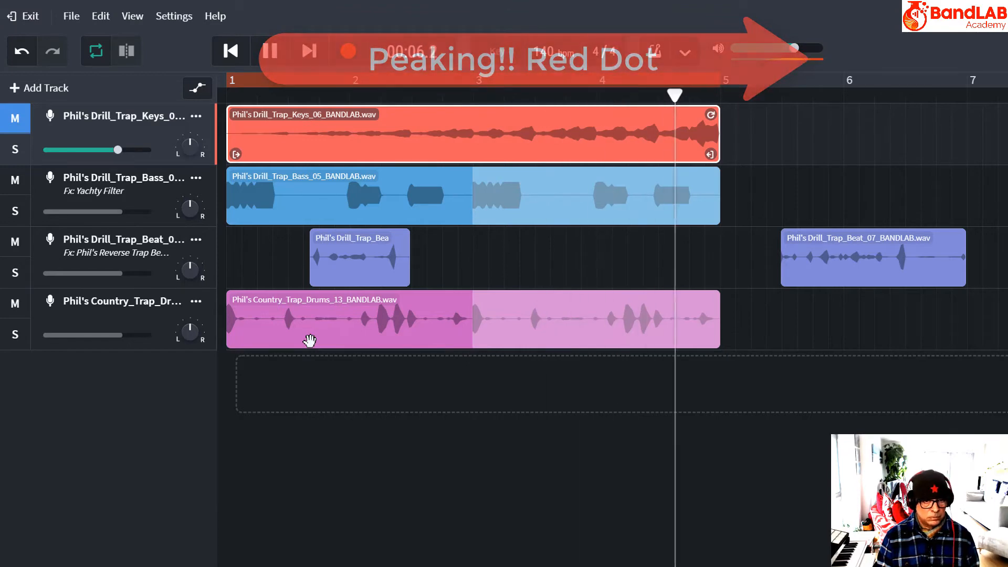
left_click(273, 58)
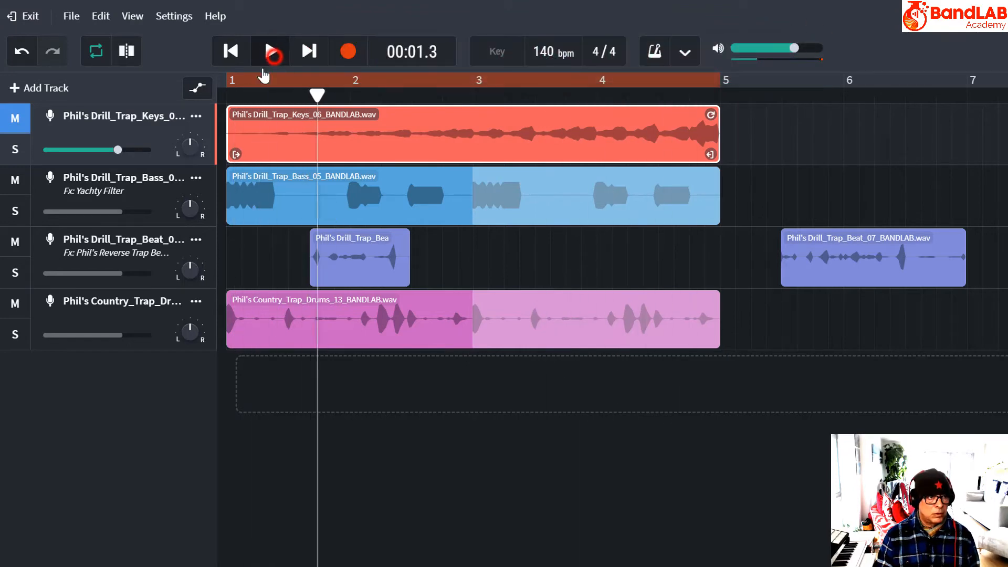
Step: Unmute the Keys track and play all four tracks together from the start, checking the master level
left_click(19, 122)
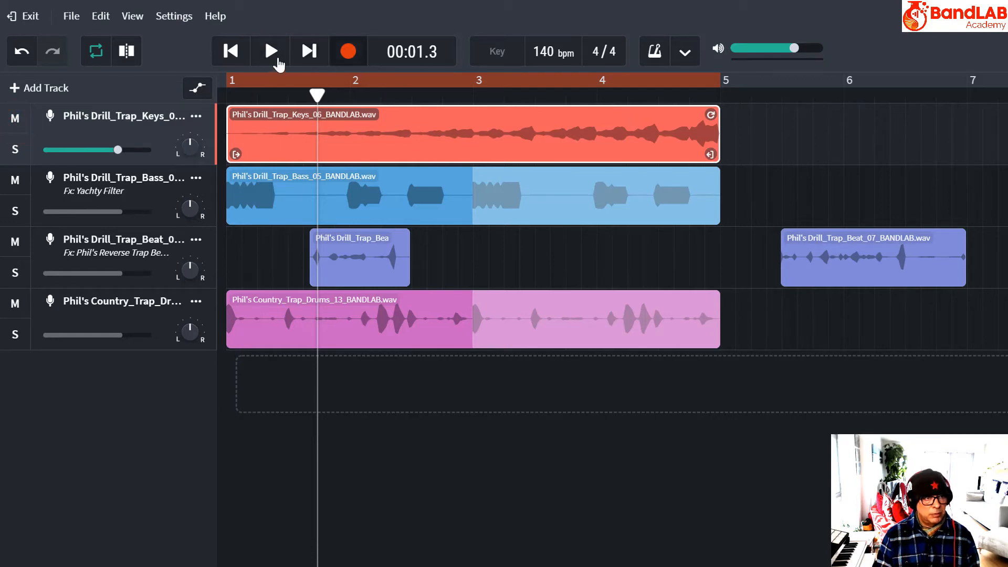
left_click(231, 51)
left_click(269, 53)
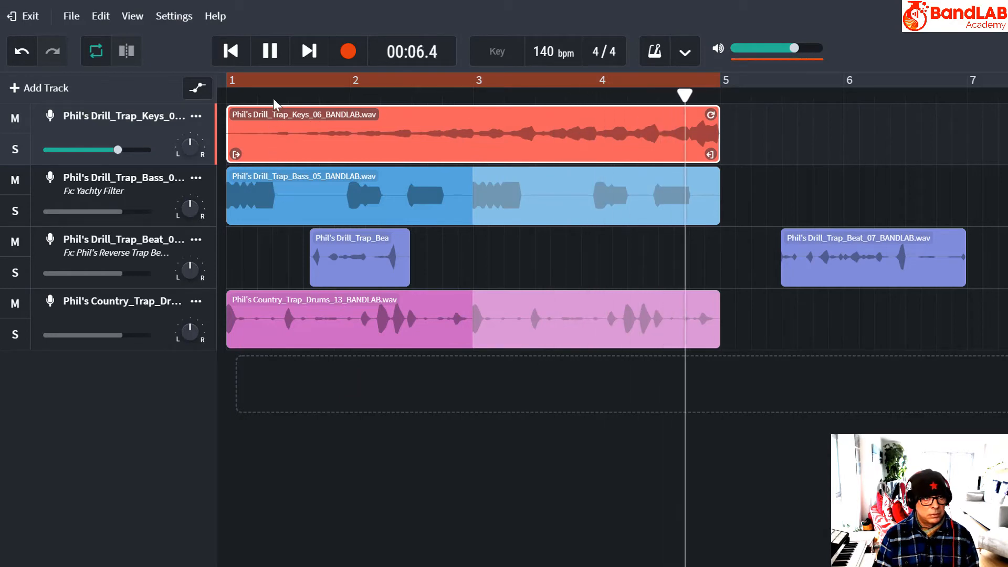
left_click(288, 57)
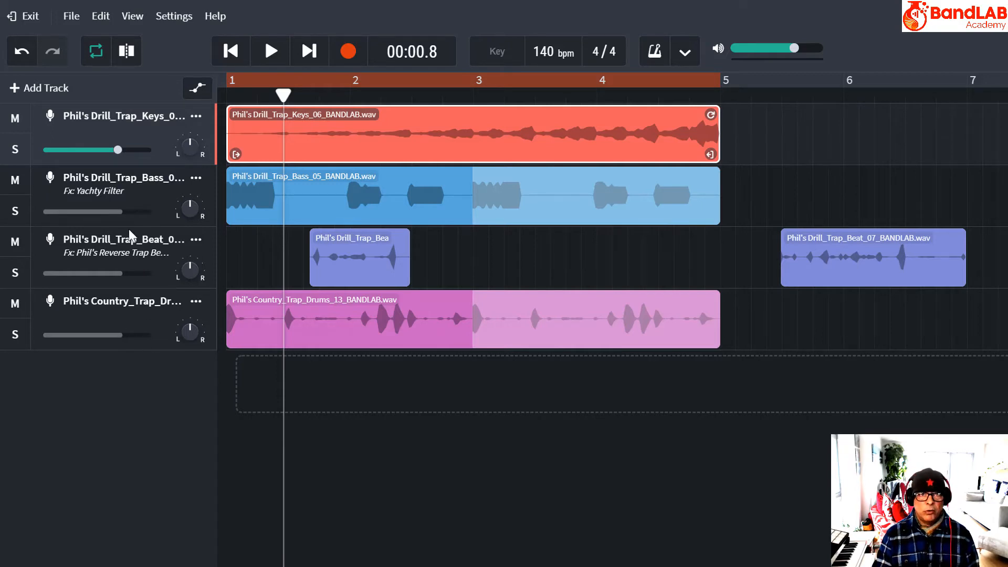
Step: Slightly lower the volumes of the Bass, Beat and Country Trap Drums tracks
mouse_move(119, 151)
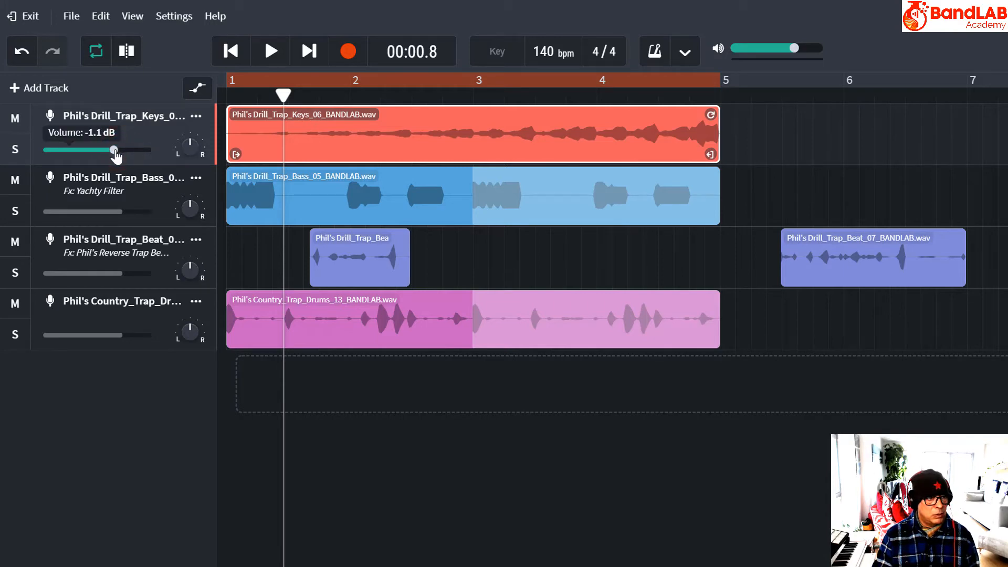
left_click_drag(128, 213, 118, 211)
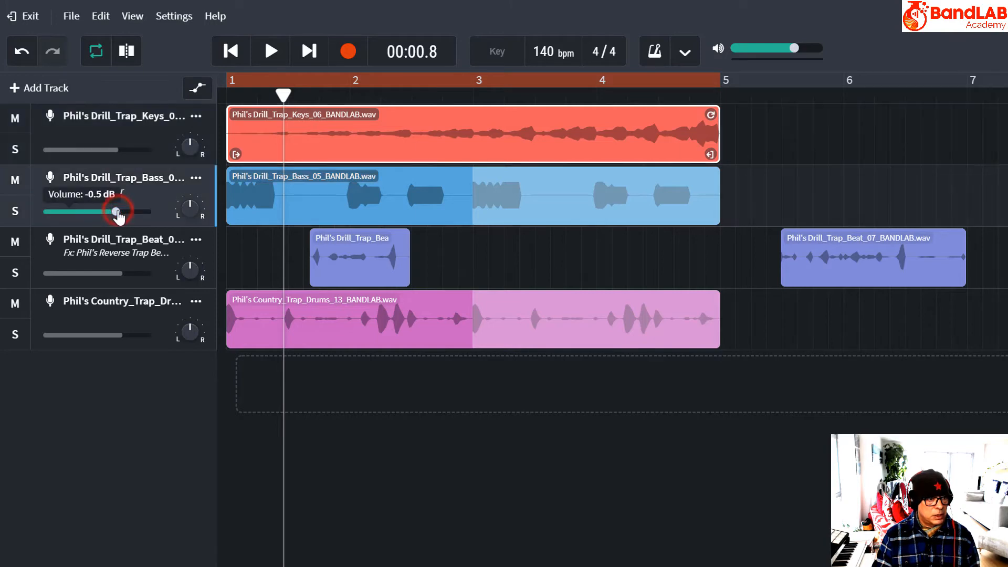
left_click(120, 274)
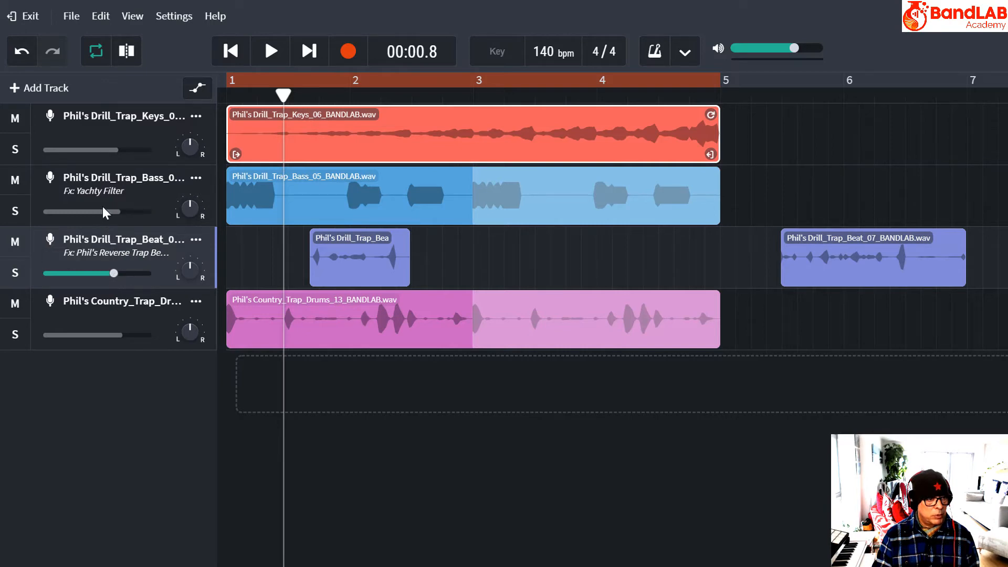
left_click(114, 212)
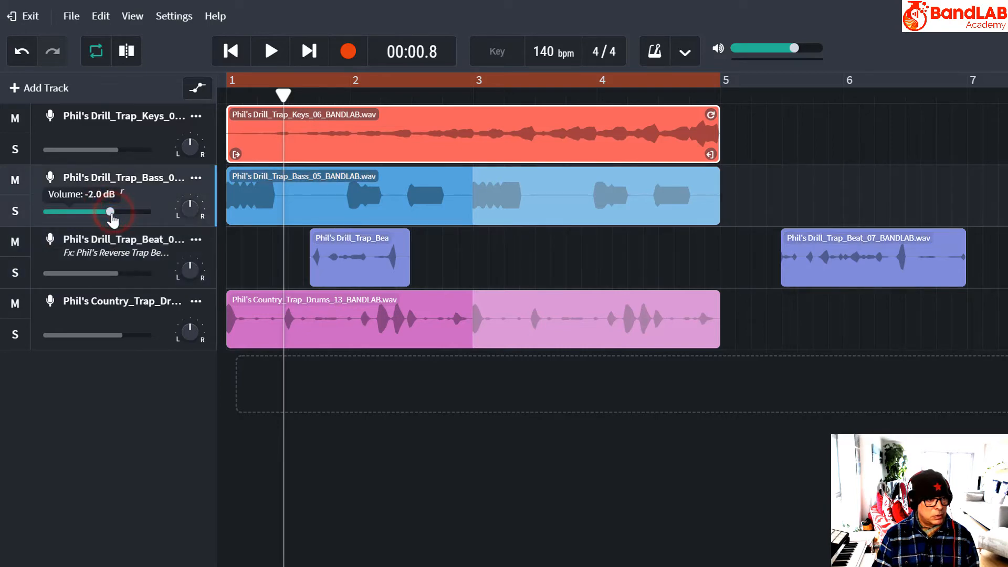
left_click(115, 336)
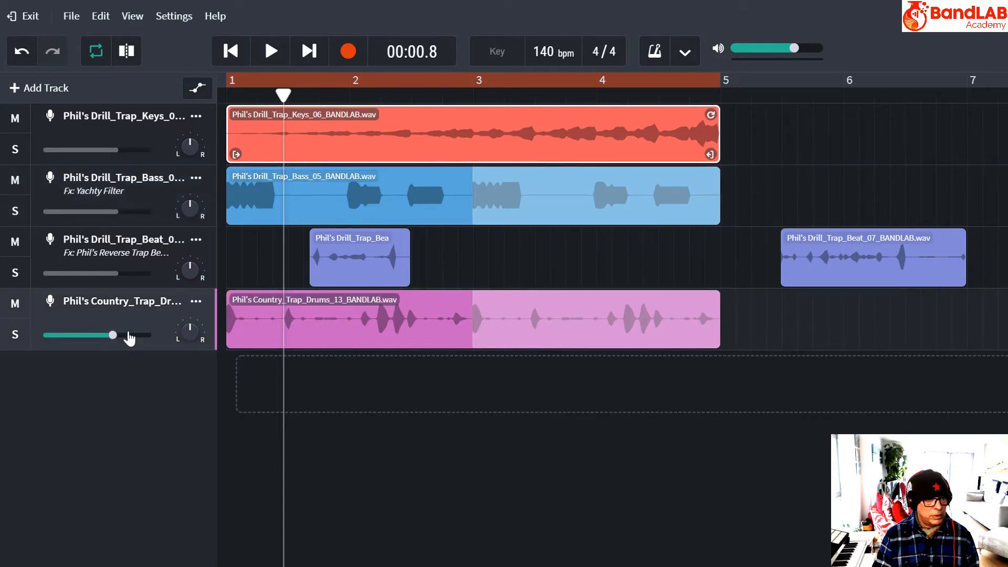
Step: Play the full mix, reduce the master volume slightly and replay to check the level for peaks
left_click(247, 62)
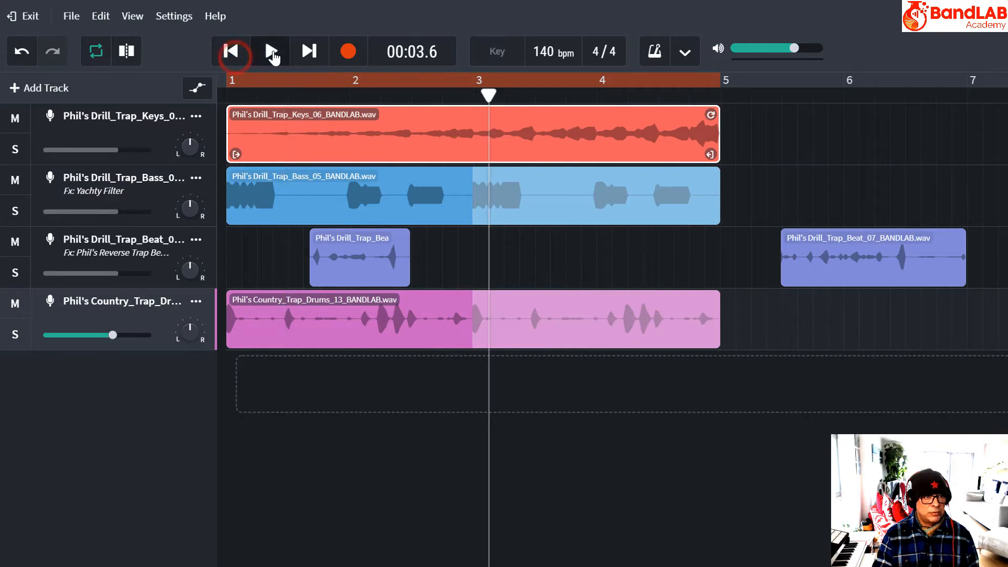
left_click(270, 51)
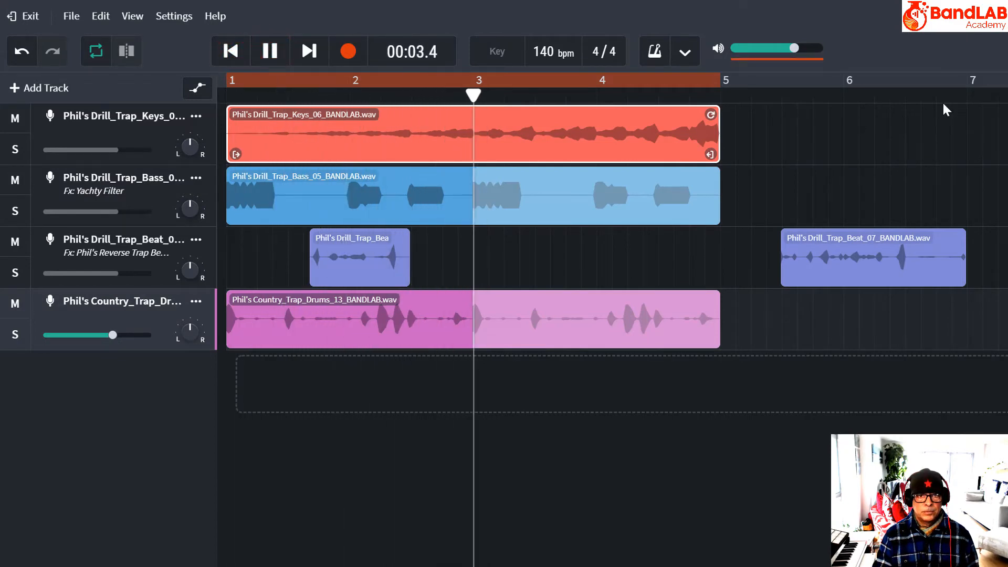
left_click(271, 52)
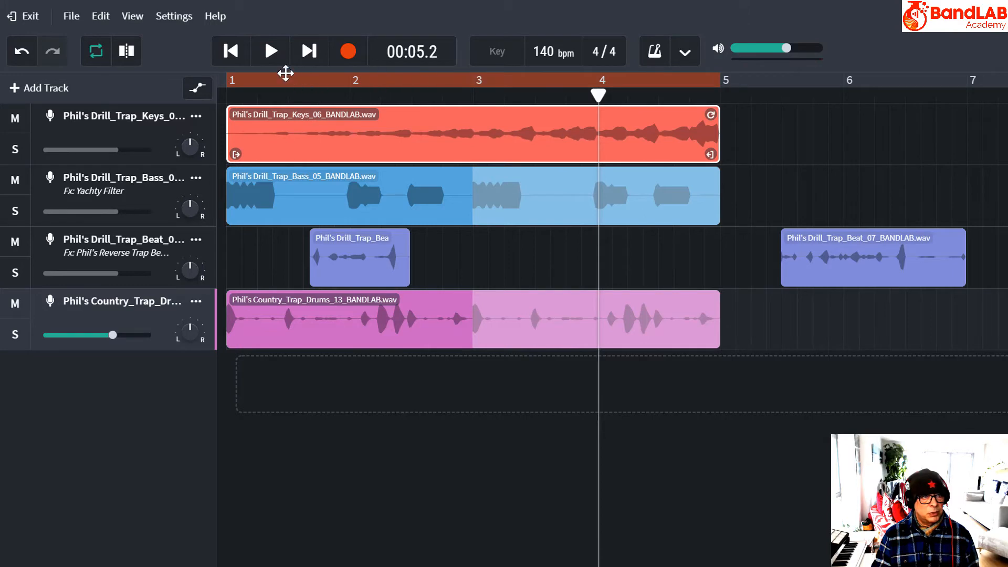
left_click(271, 51)
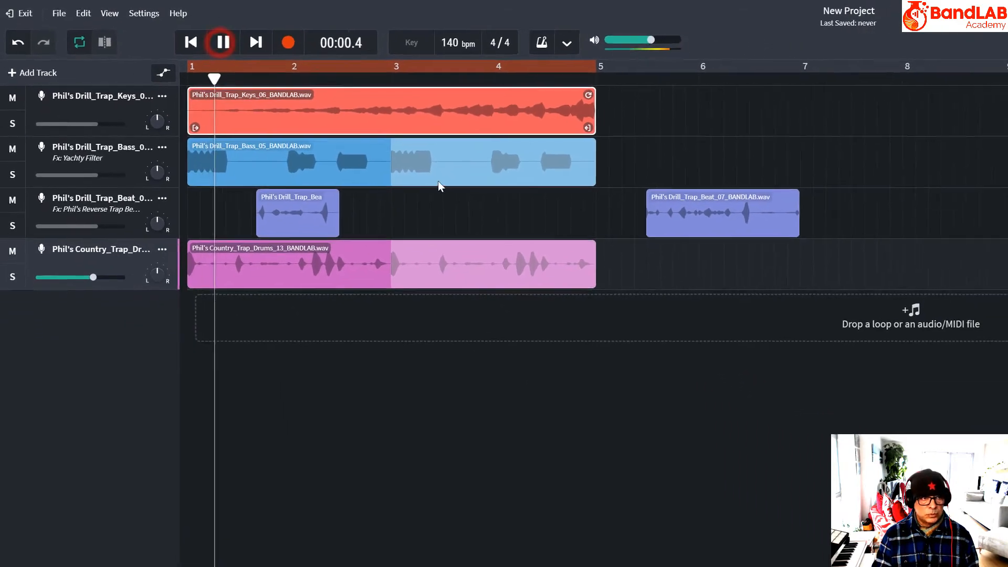
left_click(222, 42)
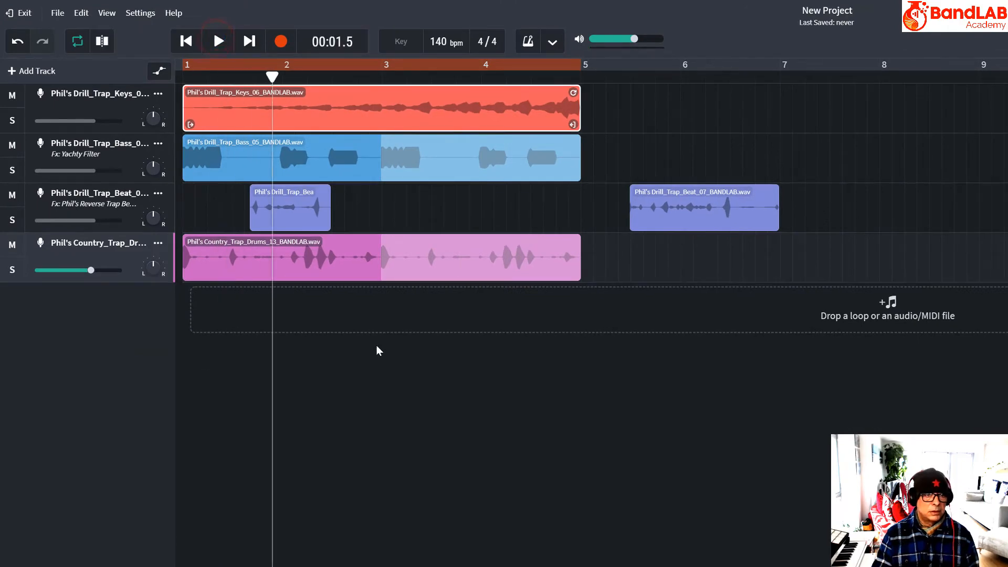
Step: Delete the spare Beat region after bar 5 and move the remaining Bass, Beat and Drums regions four bars later, starting the section at bar 5
left_click(689, 202)
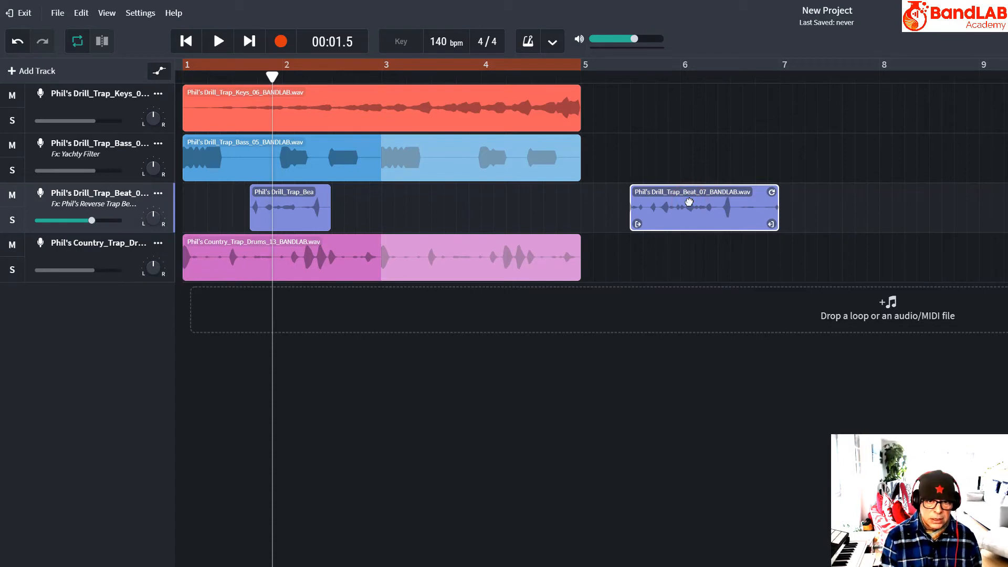
key("Delete")
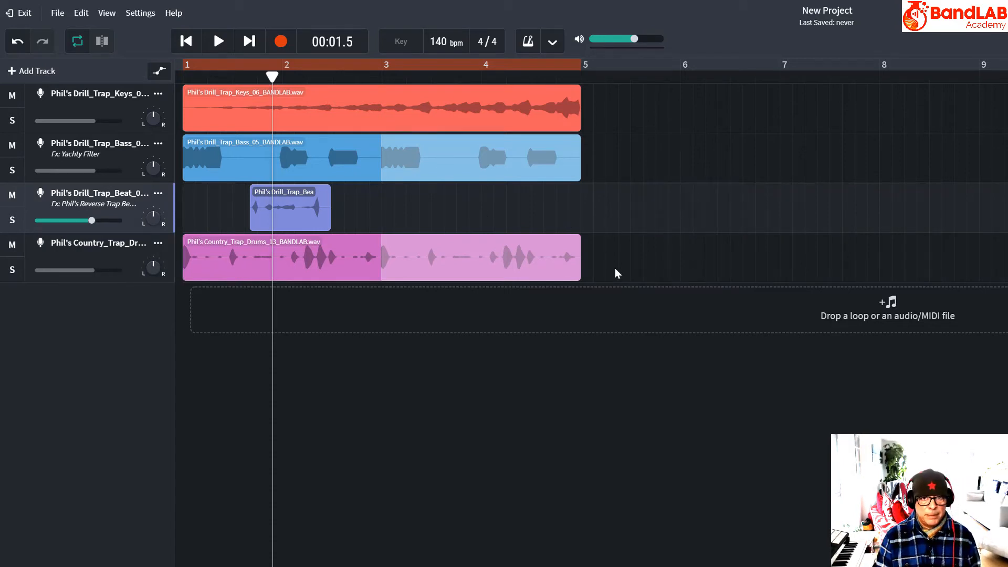
left_click_drag(624, 267, 612, 164)
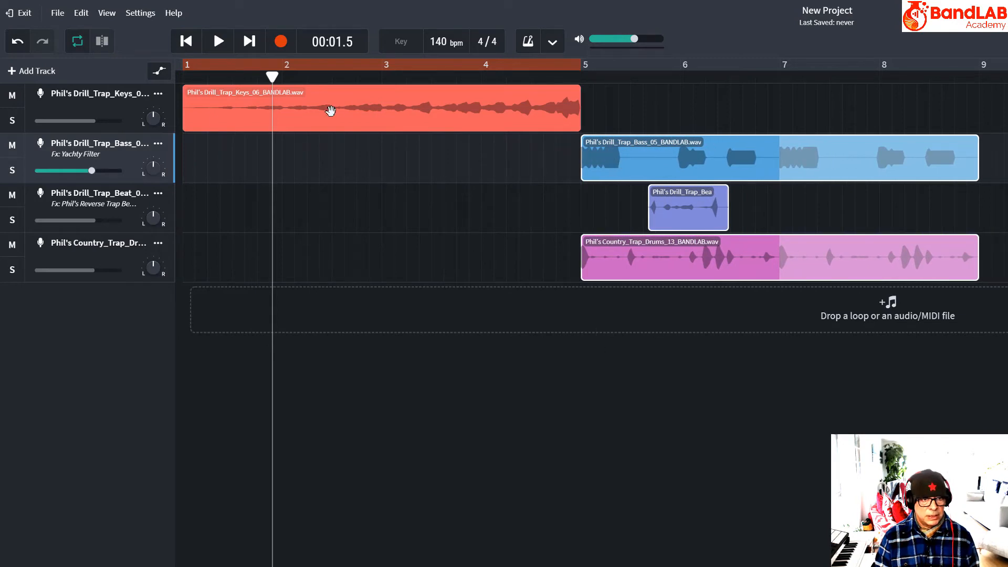
Step: Copy the short Beat region from the section after bar 5 and paste it at bar 3 on the same track
left_click(671, 206)
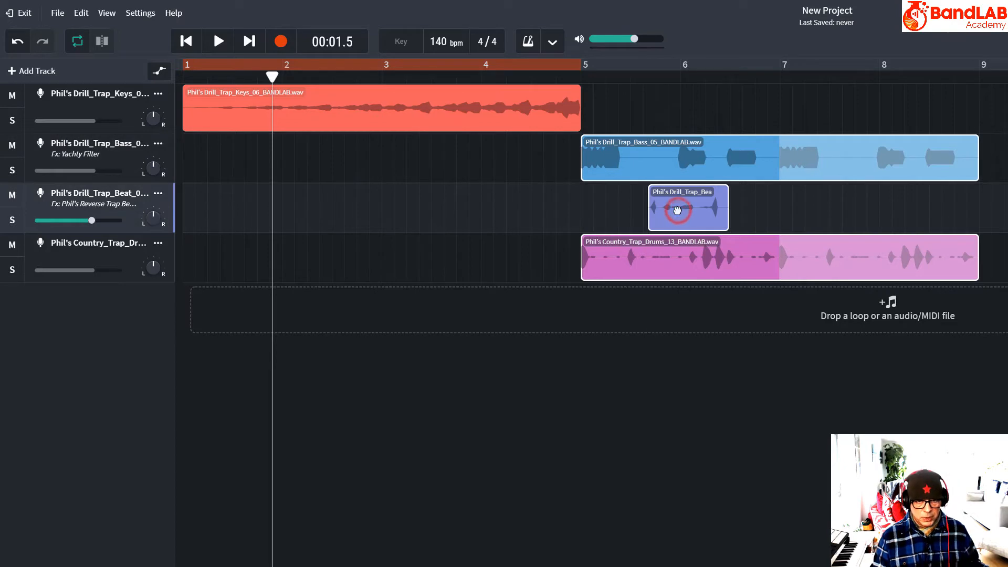
right_click(677, 210)
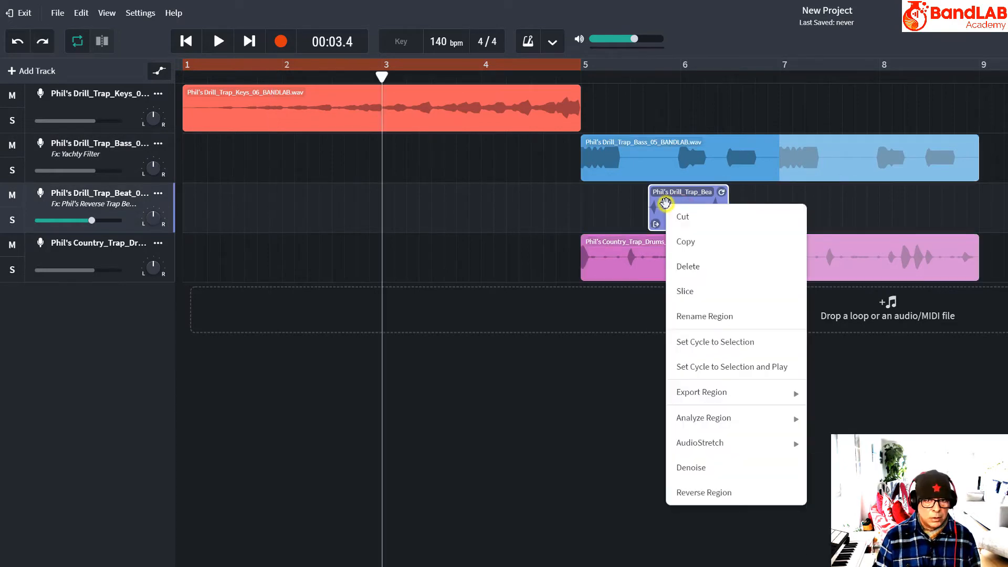
left_click(699, 248)
right_click(405, 201)
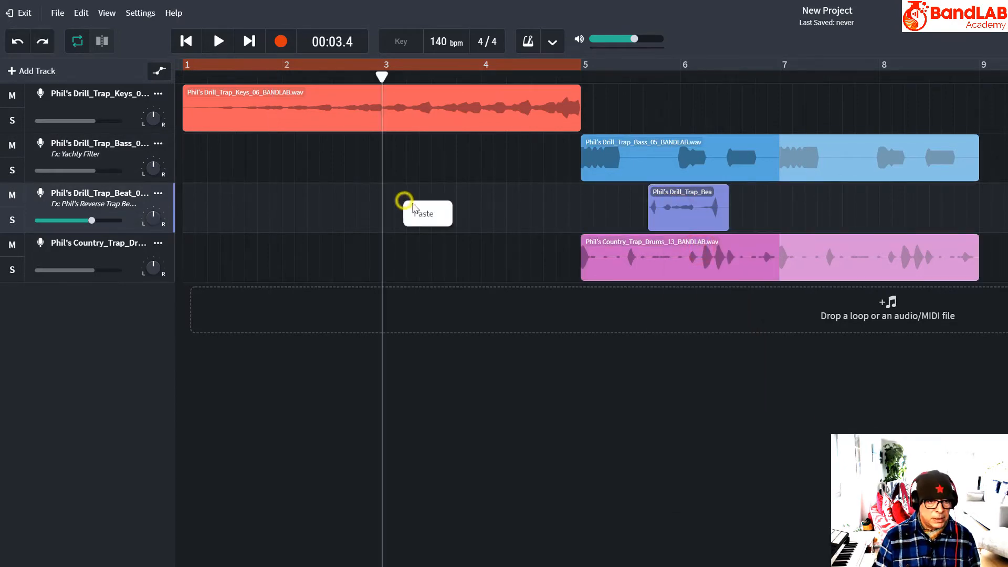
left_click(419, 212)
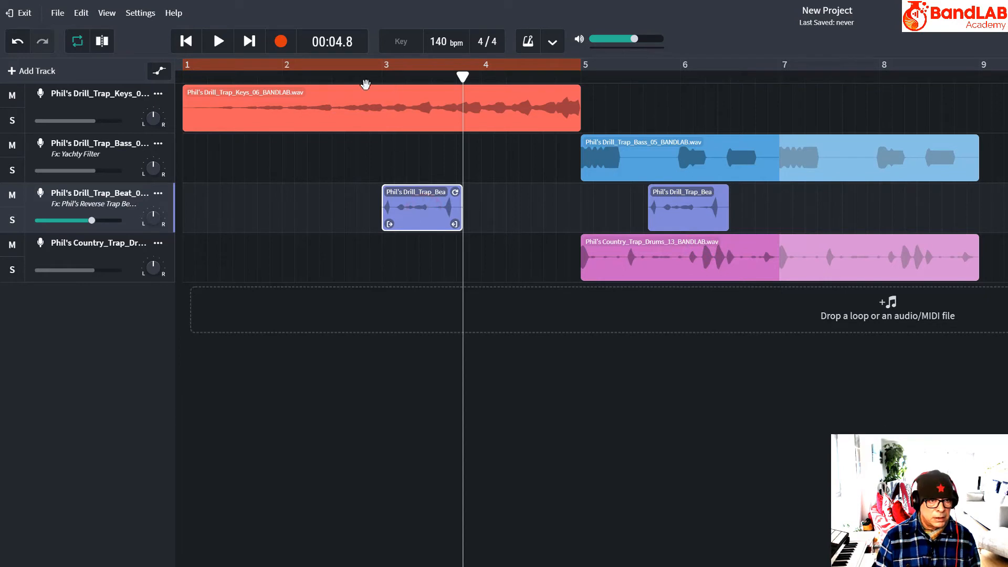
Step: Play the Keys intro with the pasted Beat region from the start, and stop after listening
left_click(185, 41)
left_click(218, 41)
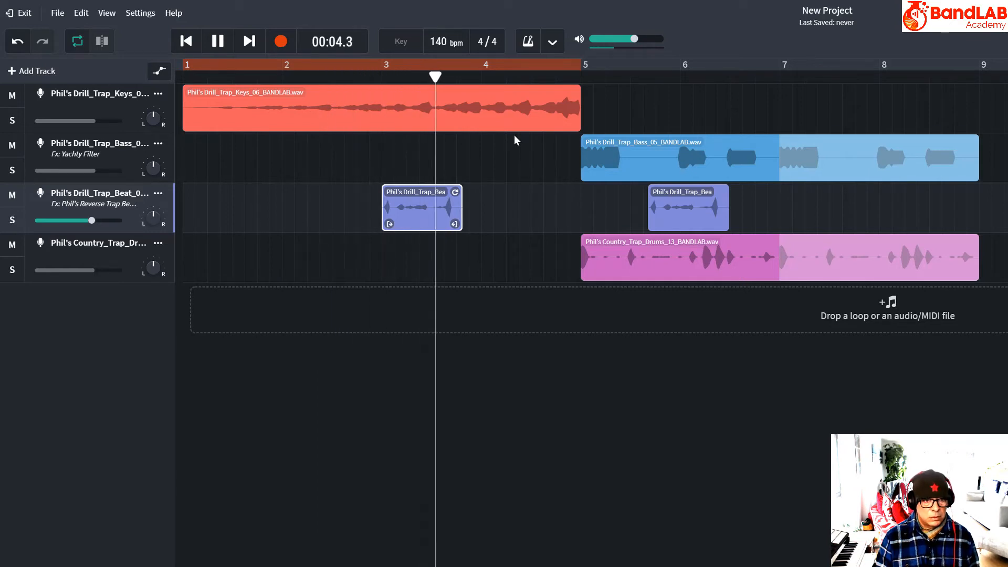
key("space")
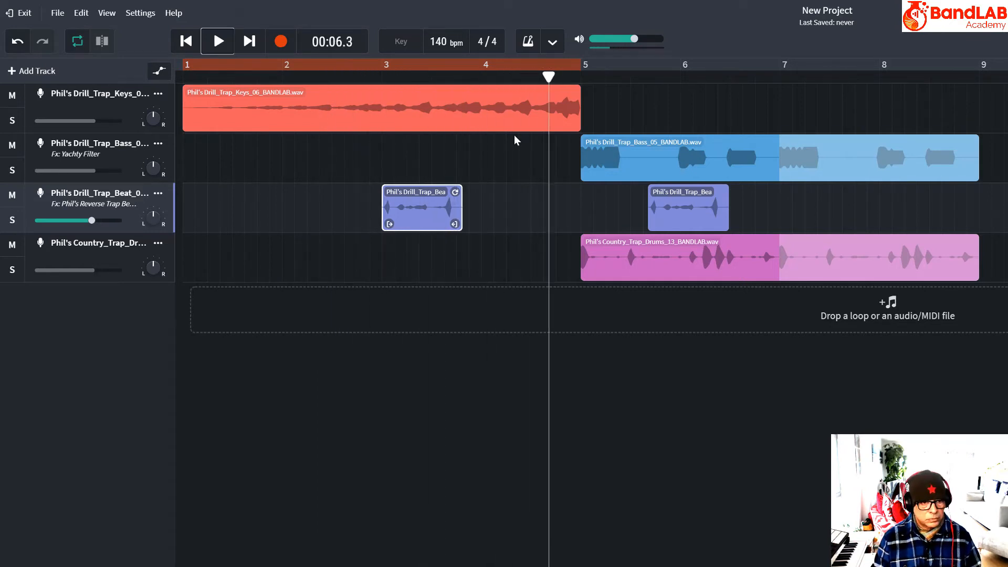
Step: Reverse the pasted Beat region at bar 3 and play the intro from the start
right_click(418, 203)
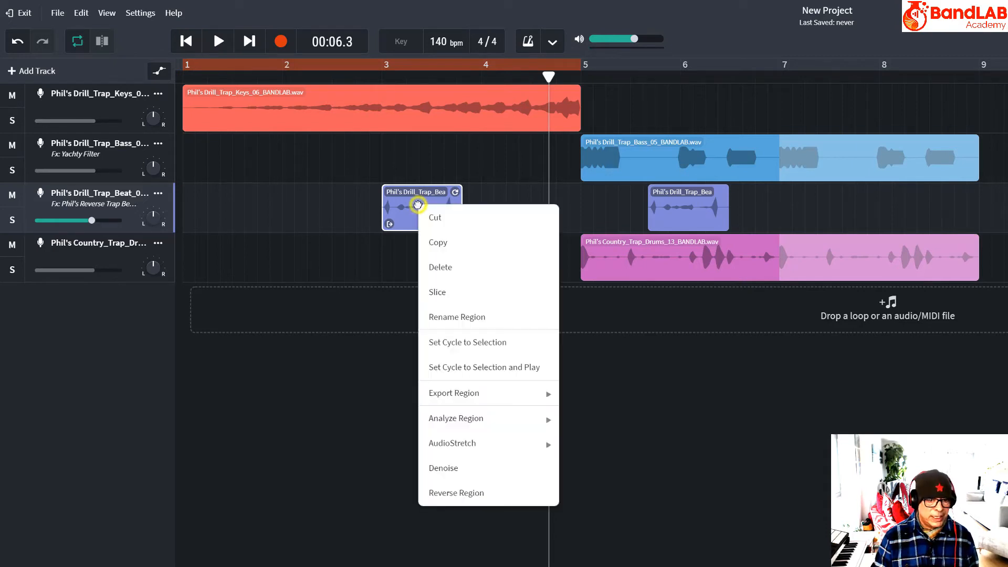
left_click(467, 493)
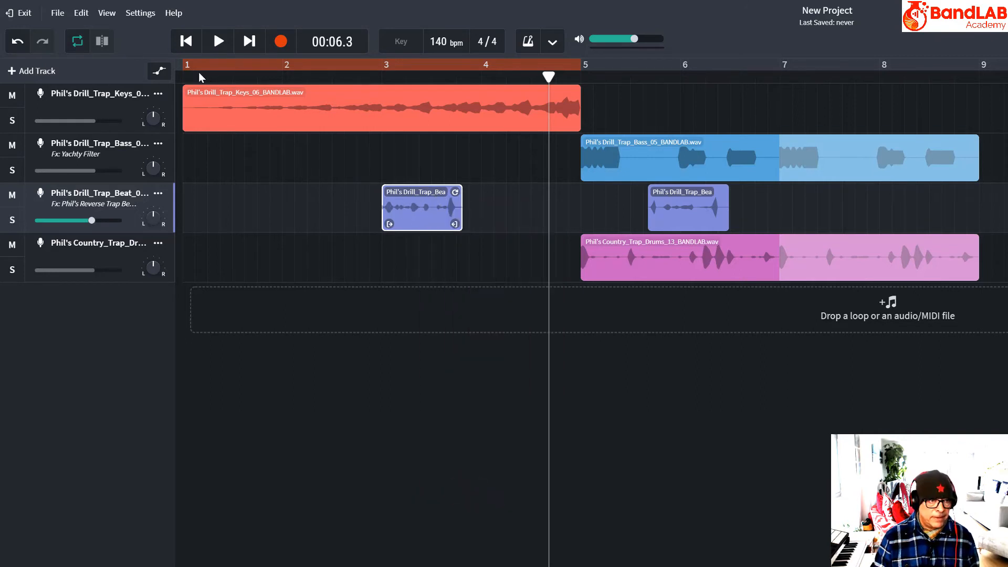
left_click(186, 76)
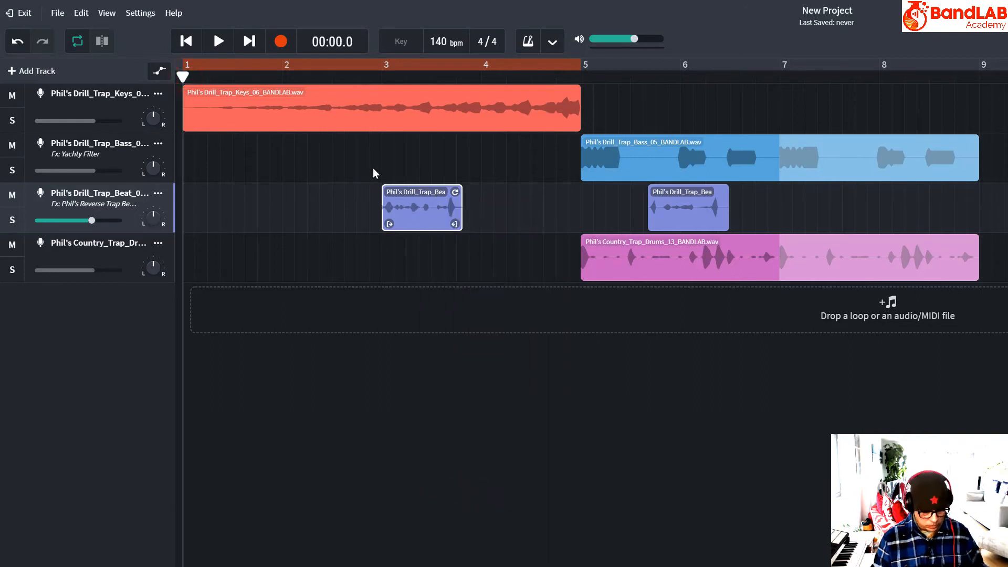
key("space")
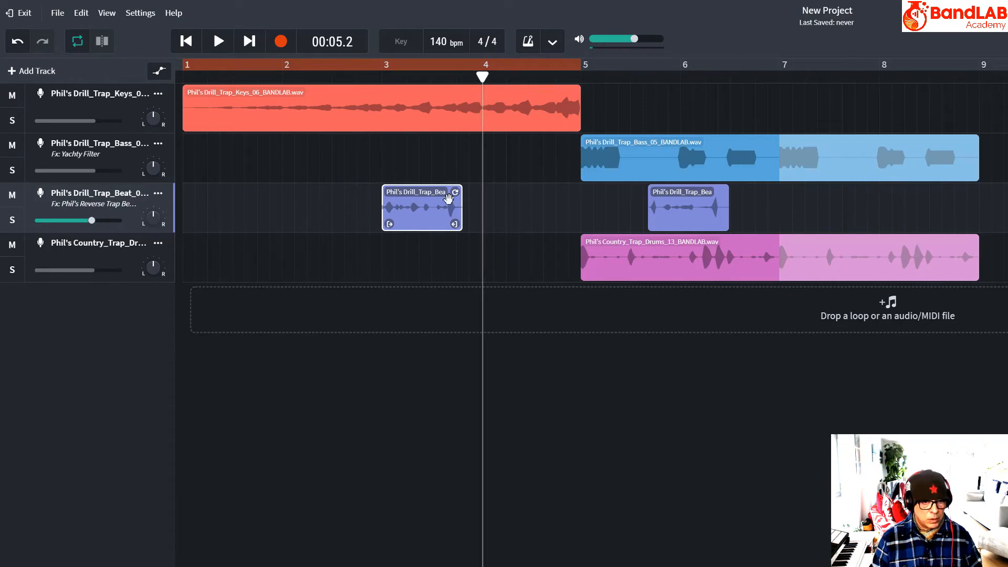
Step: Extend the reversed Beat region at both ends and move it to start at bar 1
left_click_drag(388, 225, 244, 226)
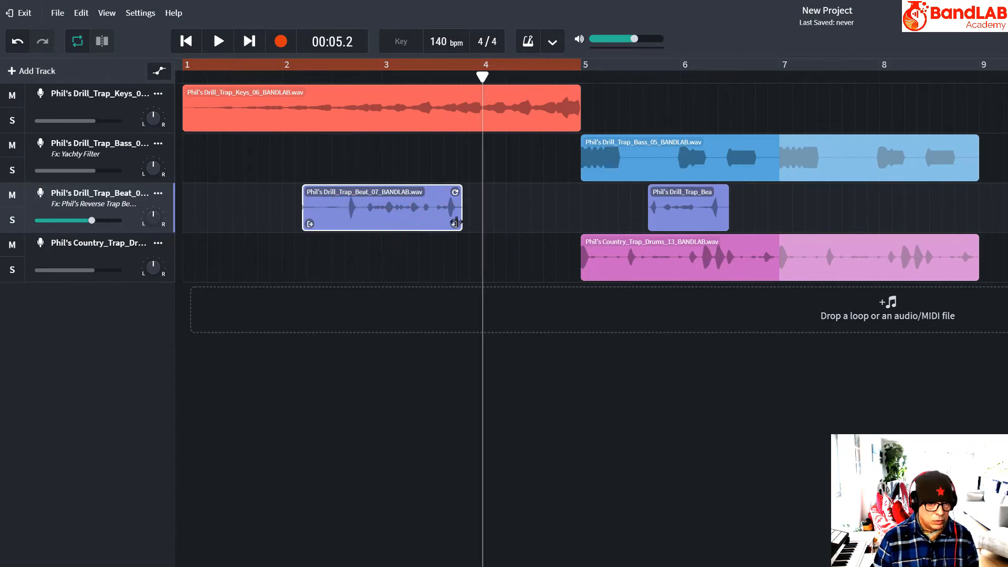
left_click_drag(456, 223, 576, 223)
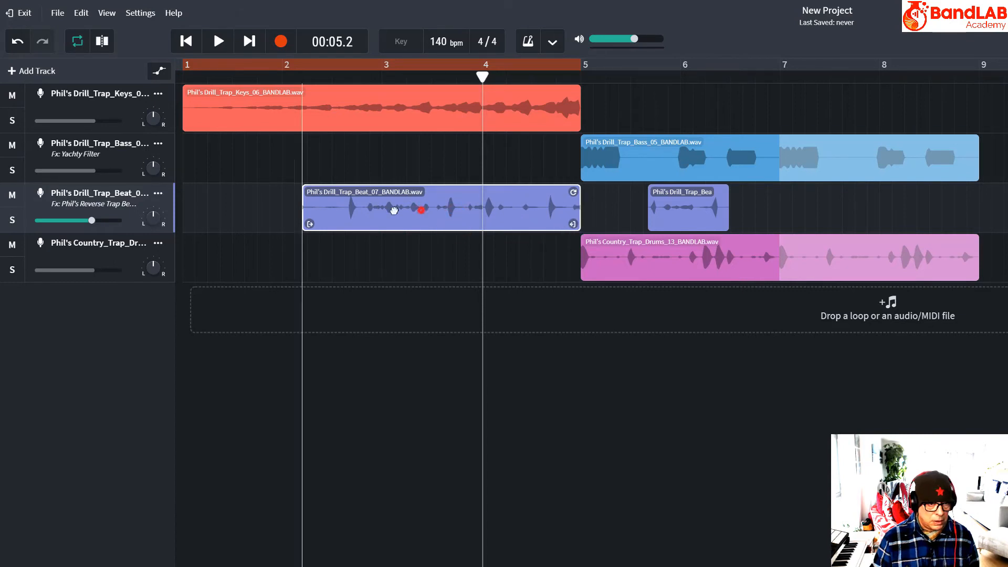
left_click_drag(417, 209, 232, 214)
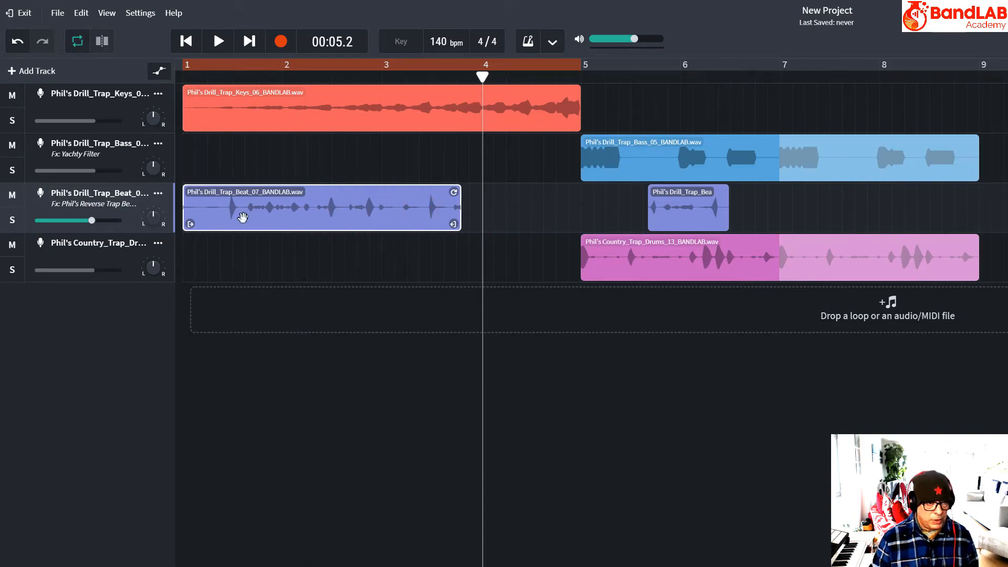
Step: Trim the start of the reversed Beat region to between bars 2 and 3 and play the intro
left_click_drag(190, 224, 347, 223)
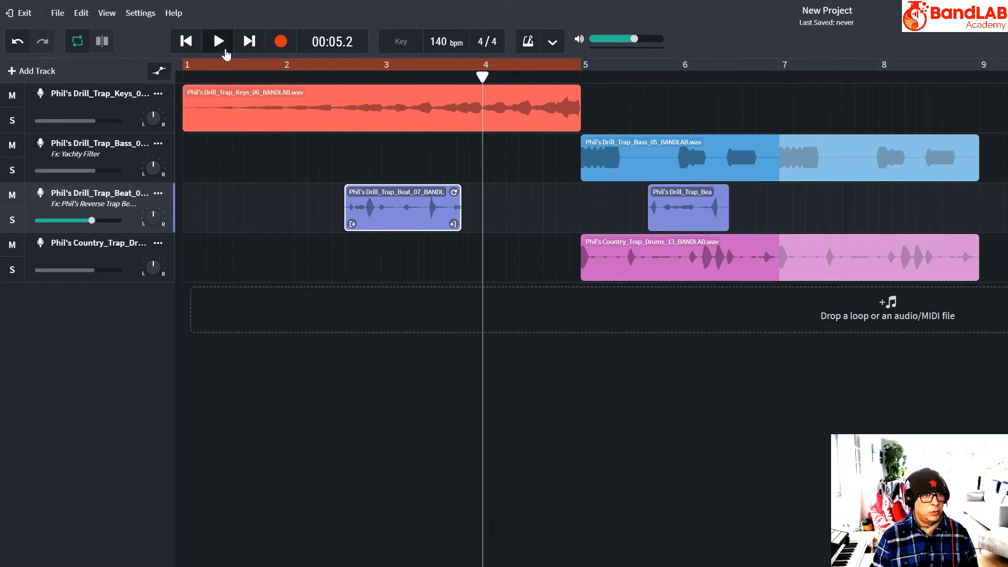
left_click(220, 45)
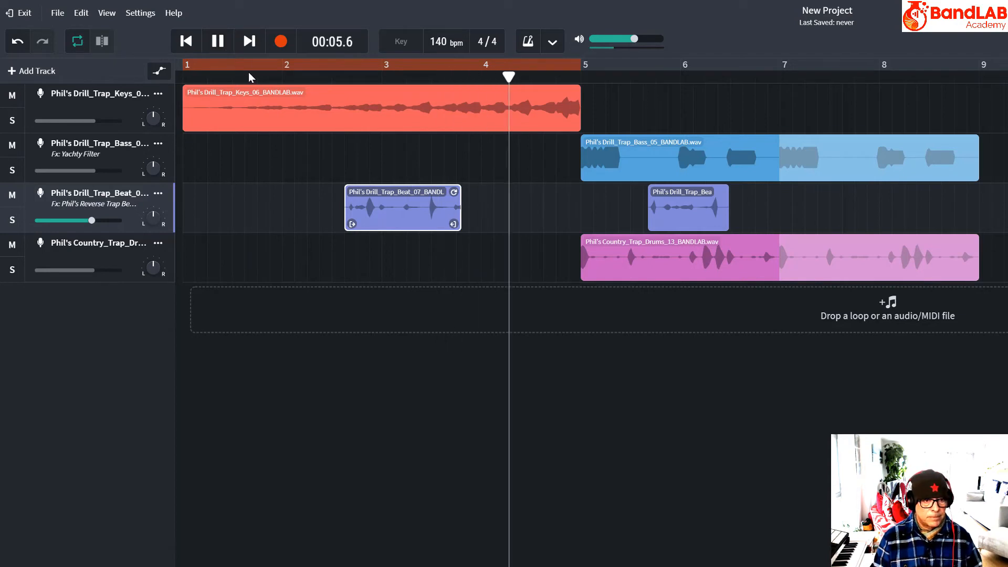
key("space")
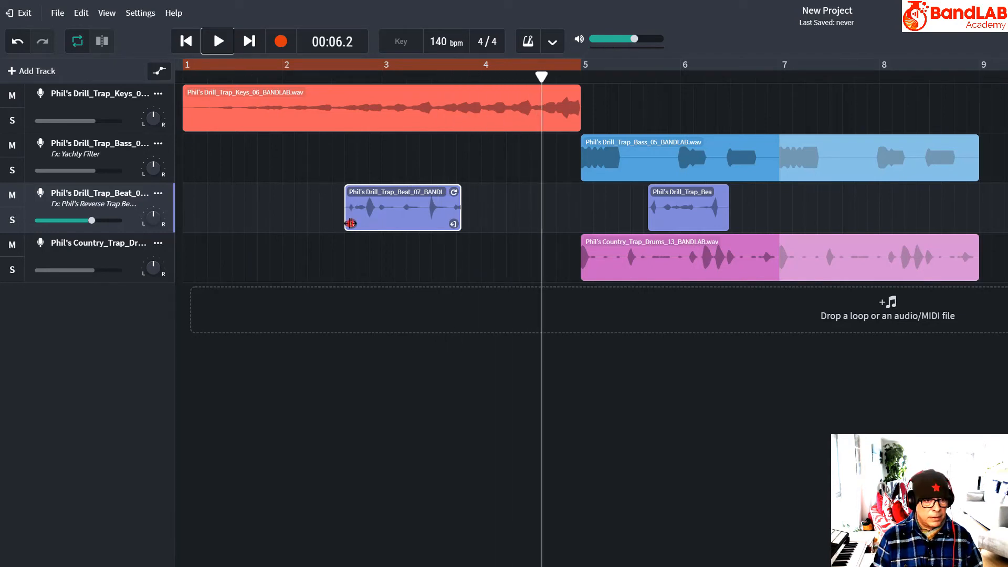
Step: Trim the start of the reversed Beat region to bar 3 and play the intro from the start
left_click_drag(350, 224, 381, 227)
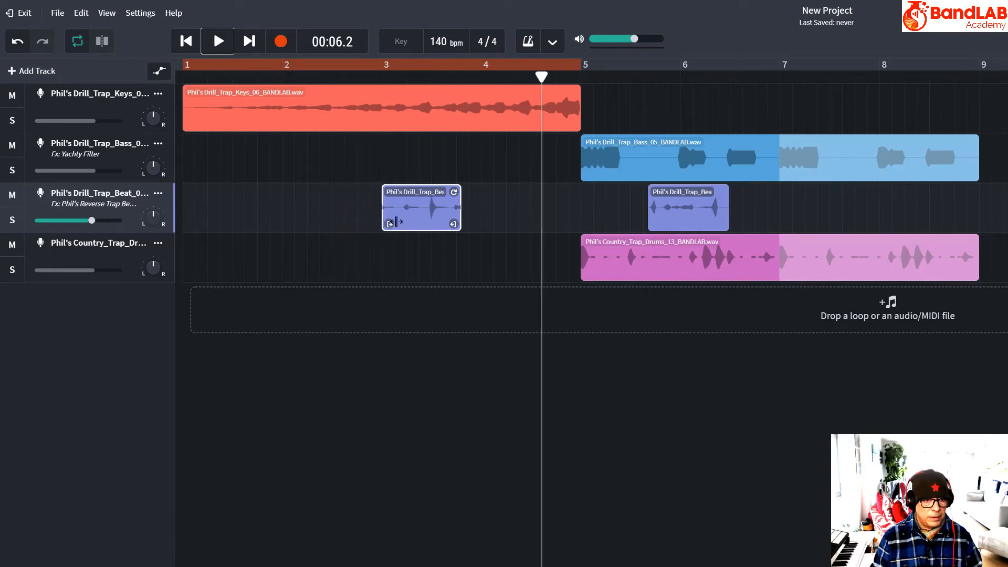
left_click(413, 217)
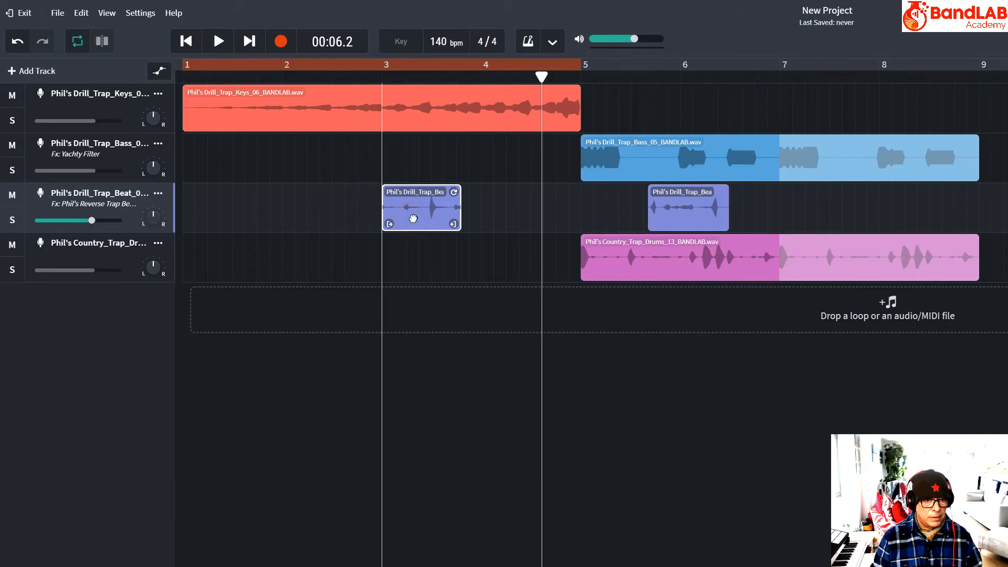
key("Return")
key("space")
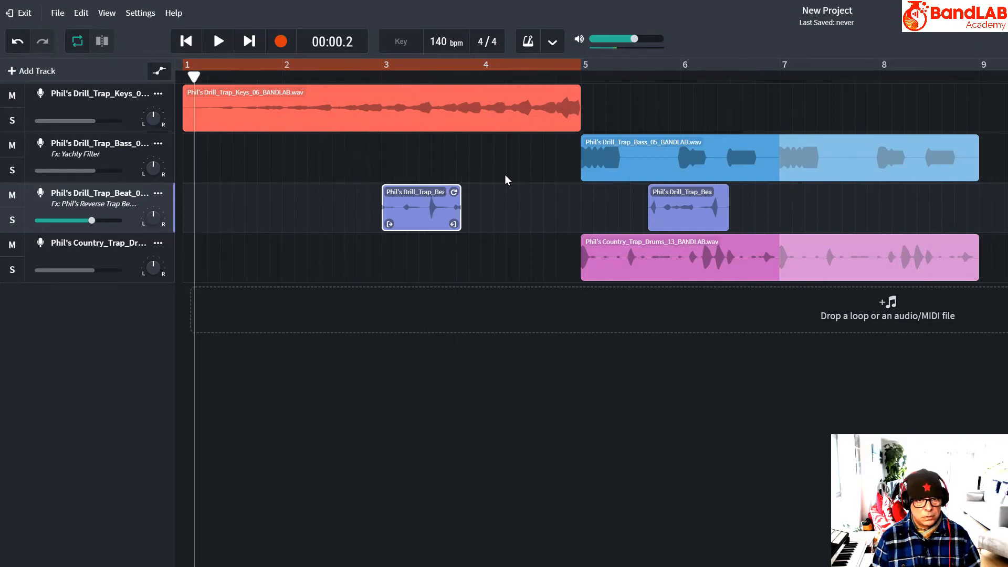
Step: Extend the cycle region to bar 9 and play the arrangement from the start
key("space")
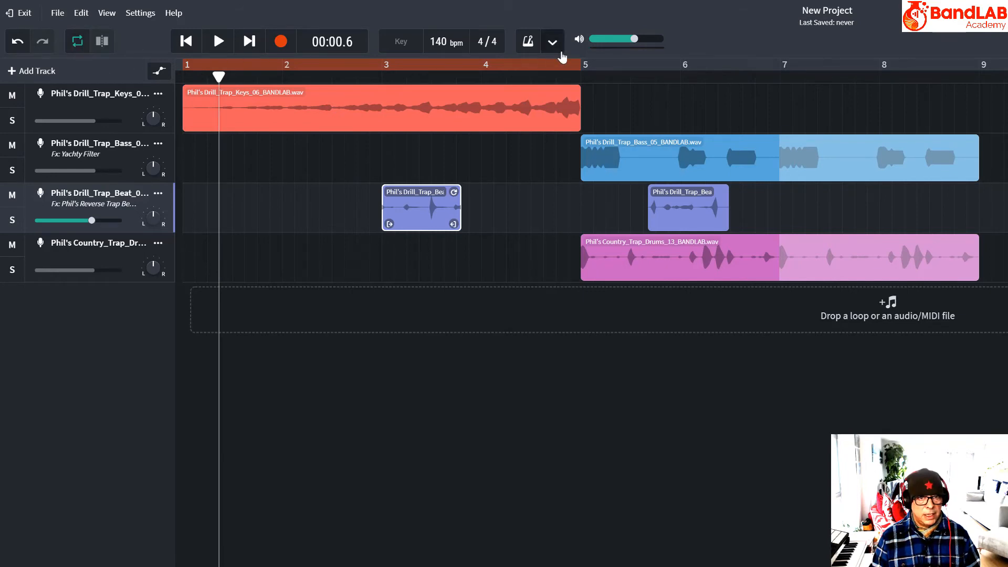
left_click_drag(580, 66, 972, 72)
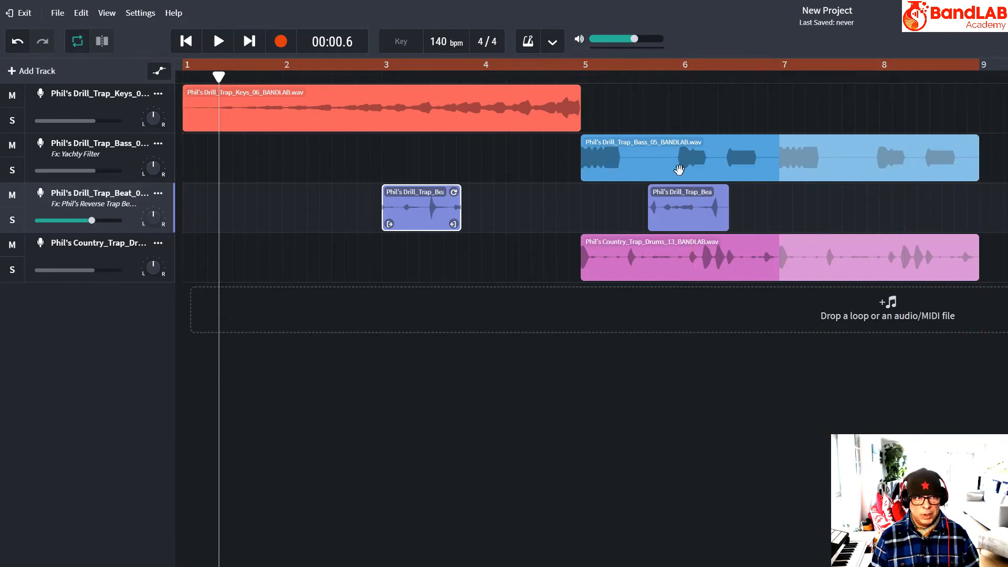
key("Return")
key("space")
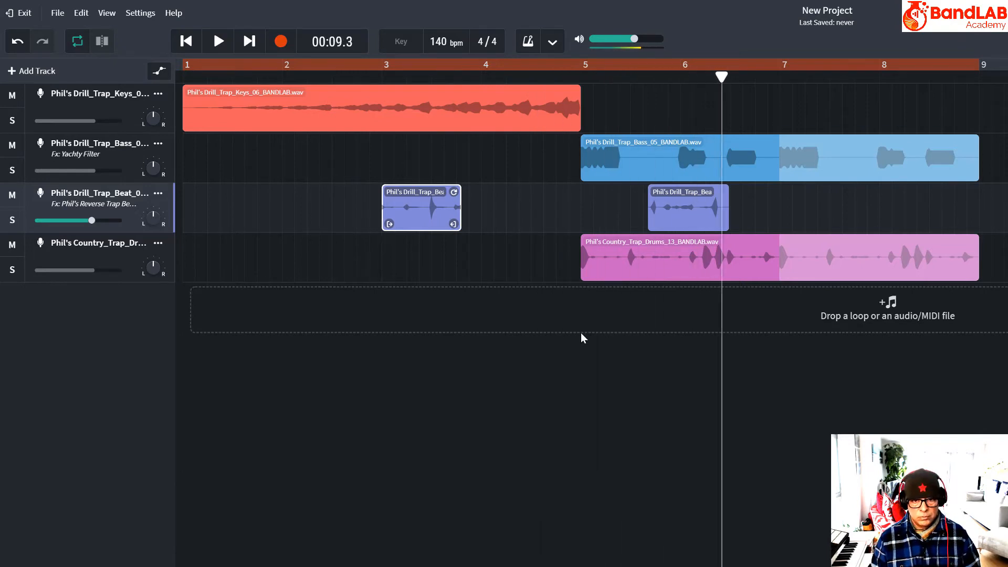
Step: Copy the Keys region, paste it at bar 5 on the same track and reverse the copy
left_click(552, 93)
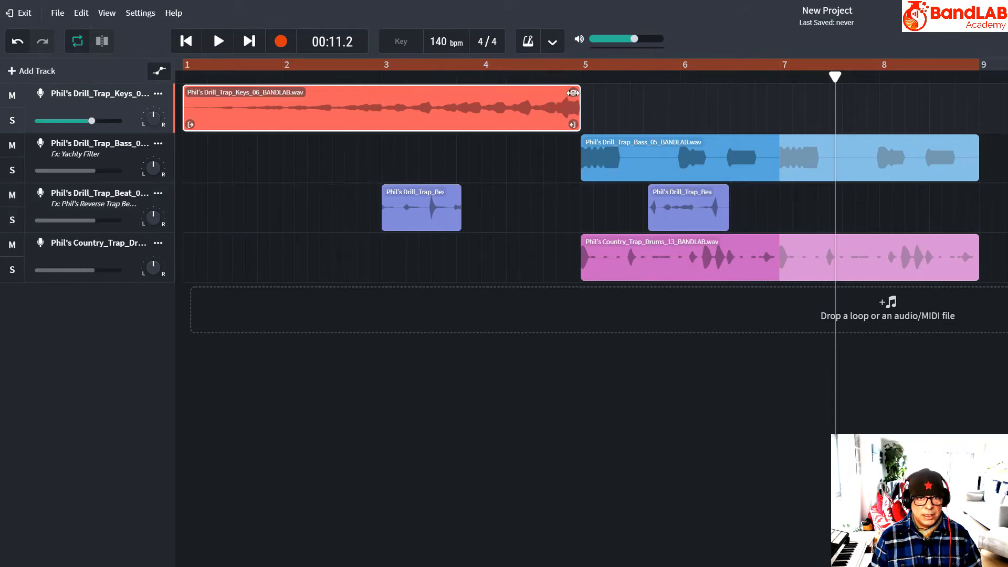
right_click(540, 108)
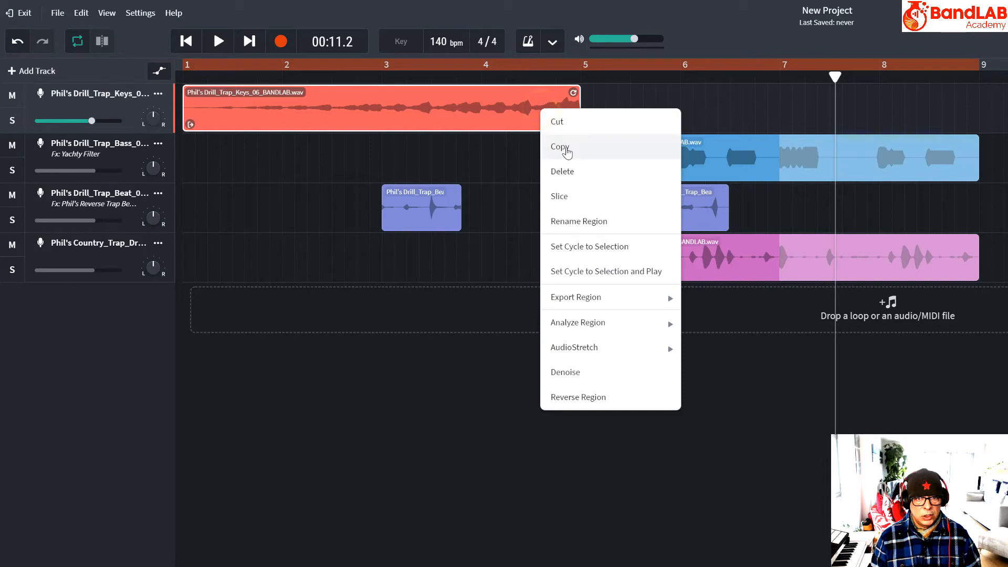
left_click(566, 147)
left_click(581, 77)
right_click(591, 101)
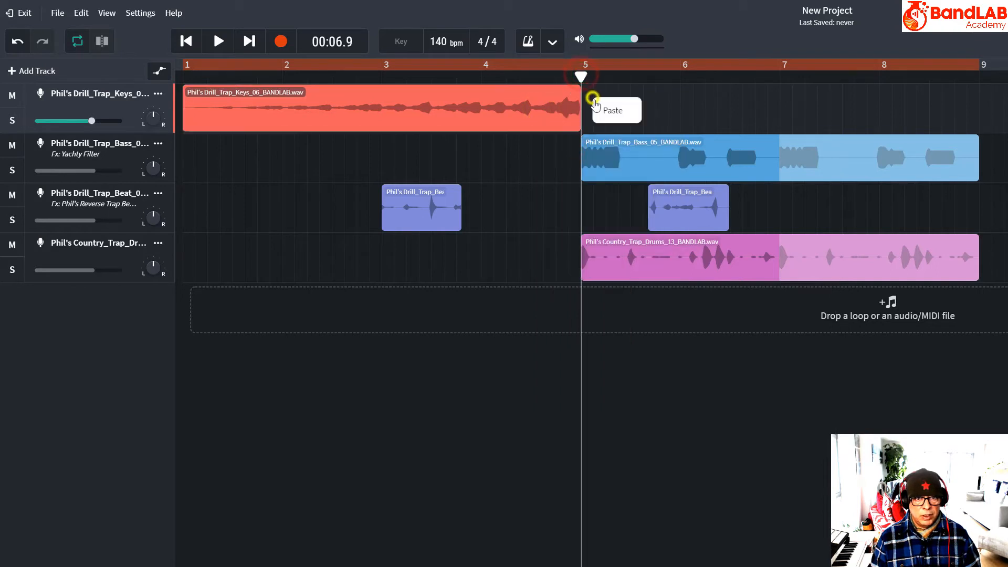
left_click(609, 111)
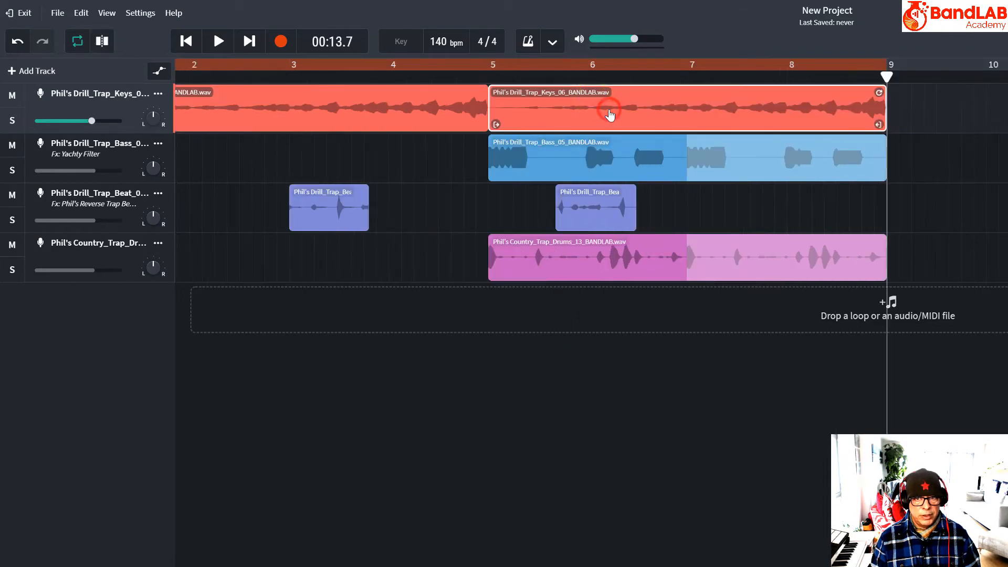
right_click(661, 108)
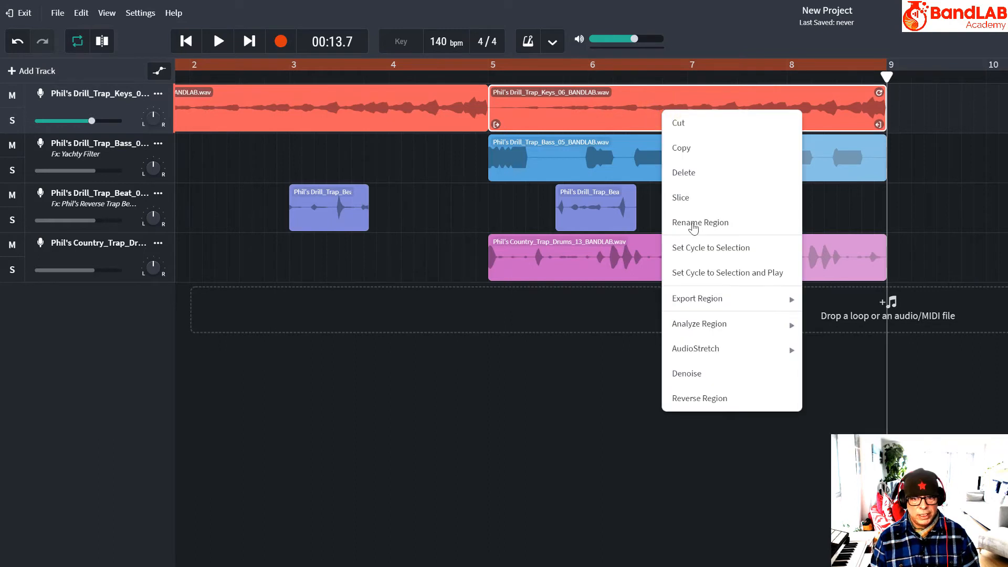
left_click(730, 398)
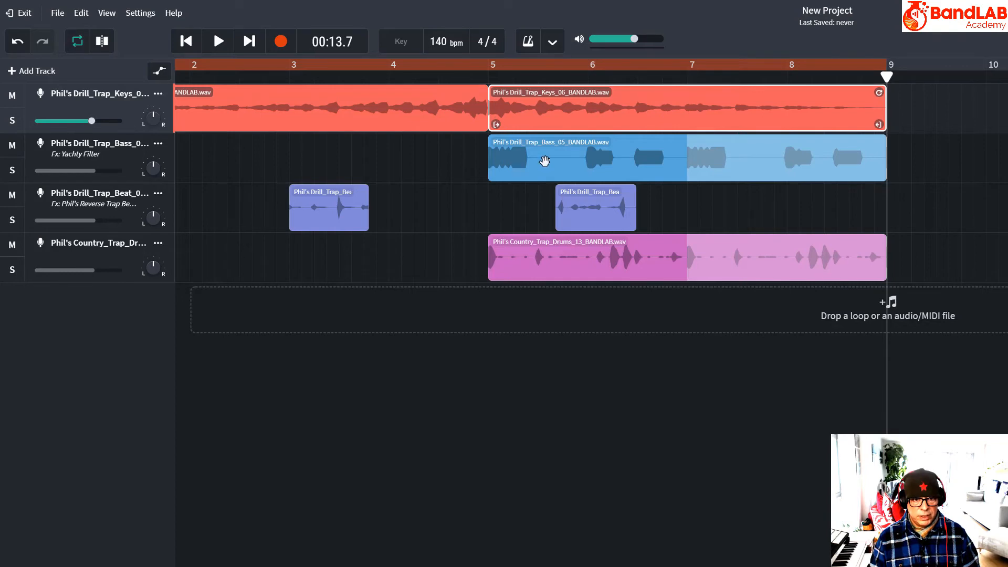
Step: Move the Bass region to start at bar 9, extend the cycle to bar 13 and play the arrangement
left_click(533, 161)
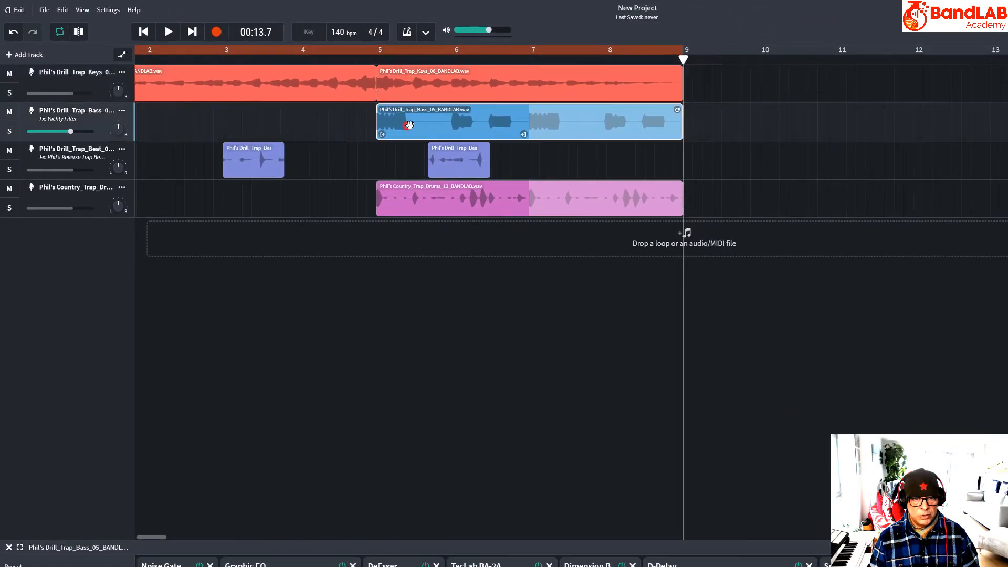
left_click_drag(476, 130, 730, 135)
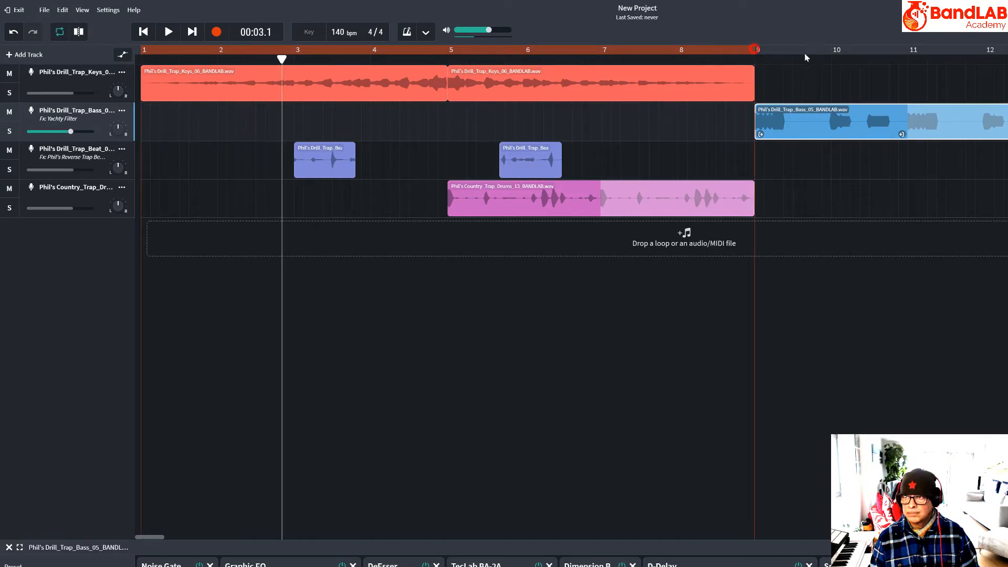
left_click_drag(755, 49, 956, 49)
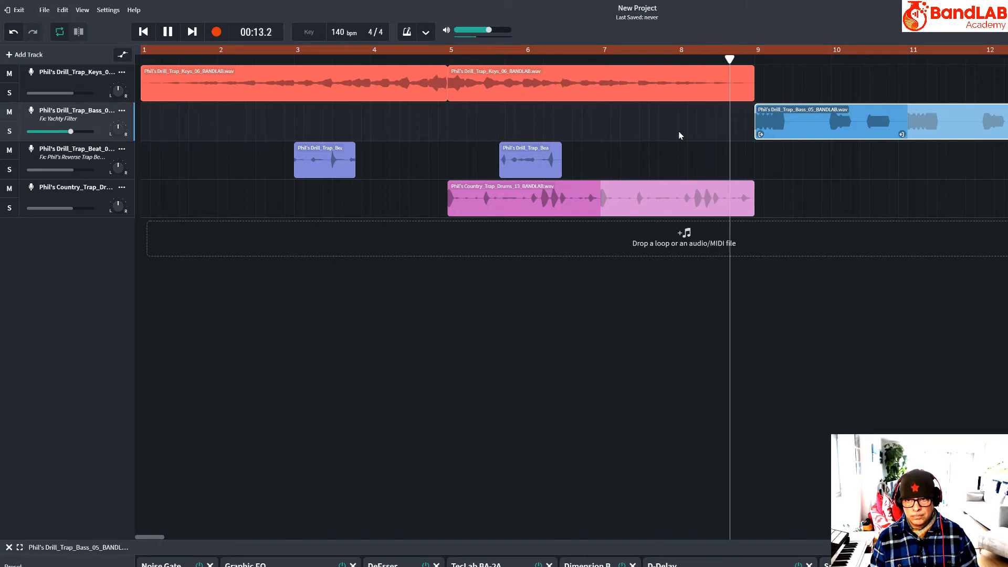
key("space")
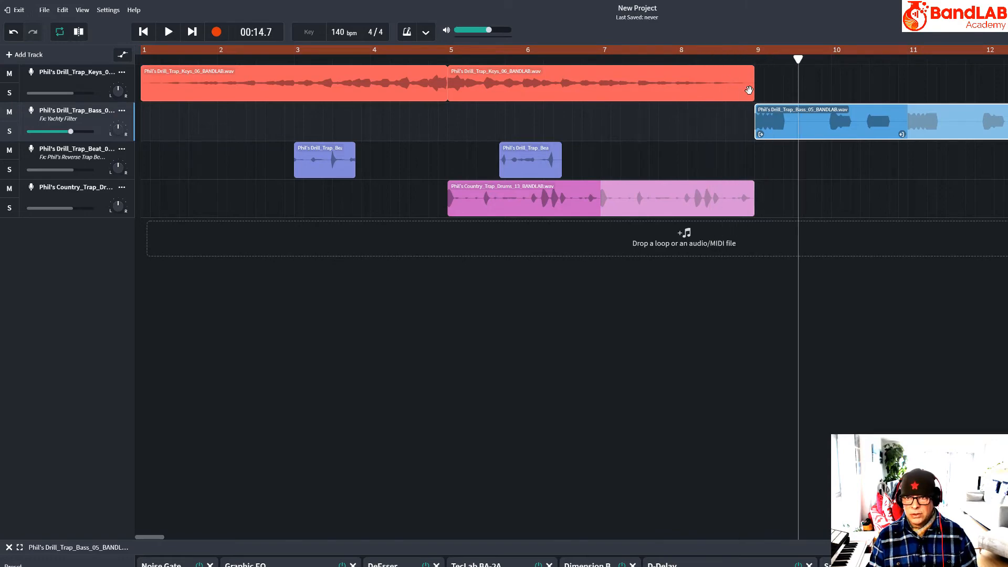
Step: Extend the looped second Keys region and the Country Trap Drums region to bar 13
left_click(672, 83)
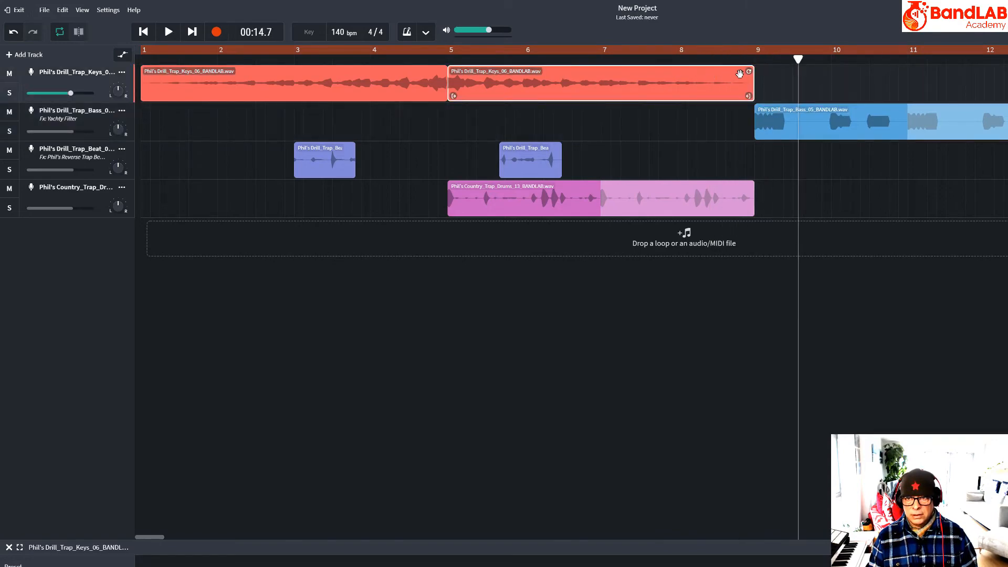
left_click_drag(751, 71, 782, 71)
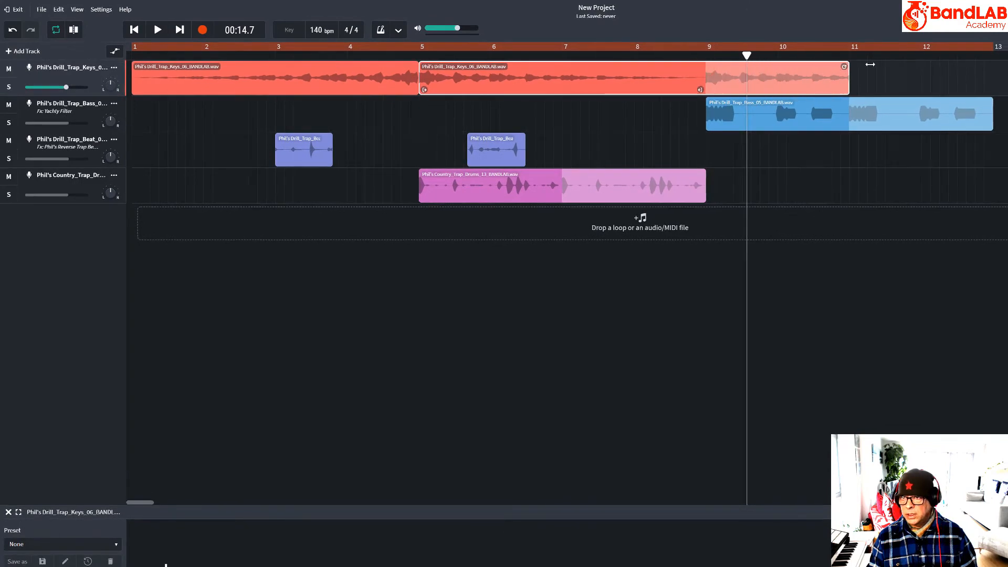
left_click_drag(870, 64, 989, 67)
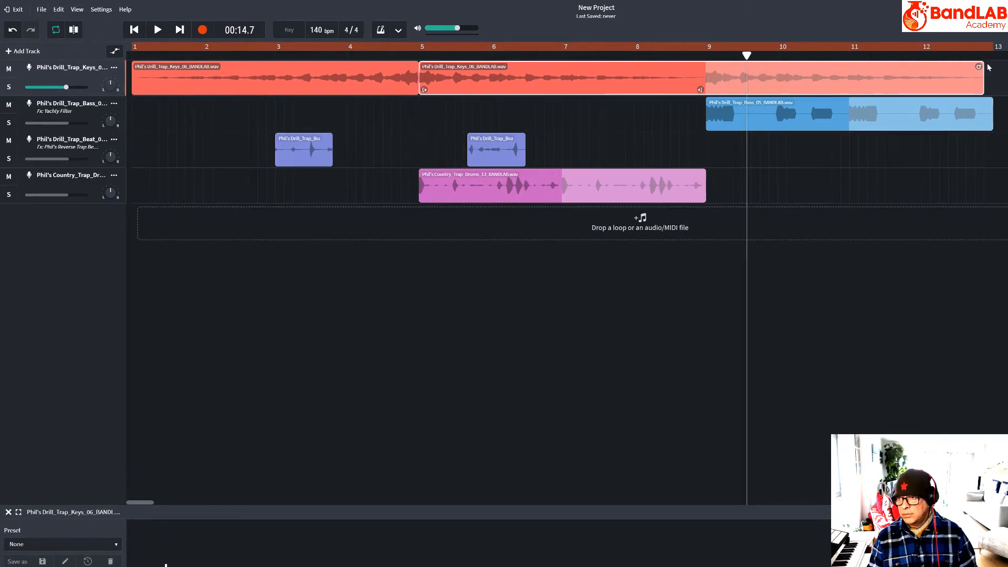
left_click(561, 179)
left_click_drag(701, 174, 977, 175)
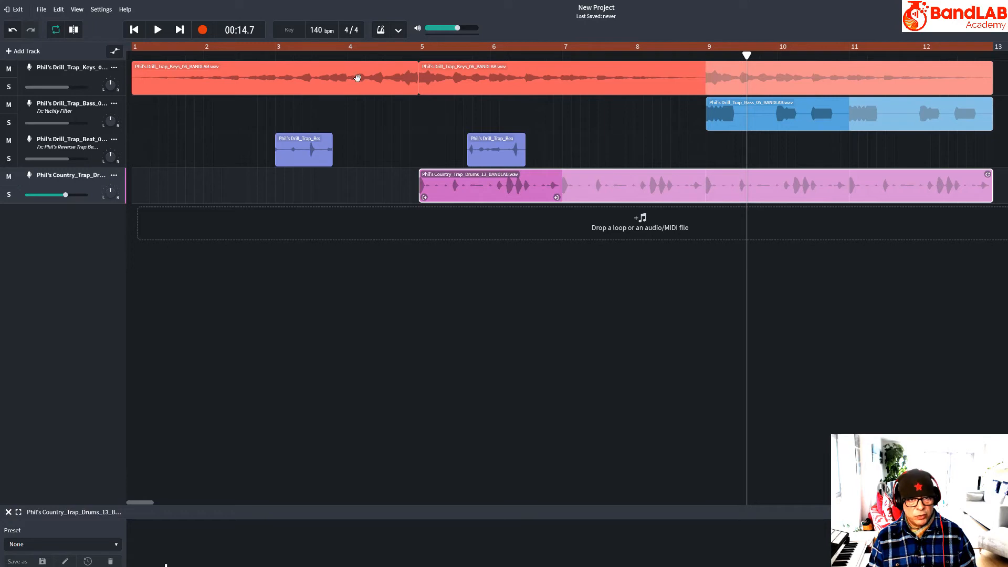
Step: Position the playhead at the bar 5 and bar 9 section starts and play through the arrangement
left_click(418, 55)
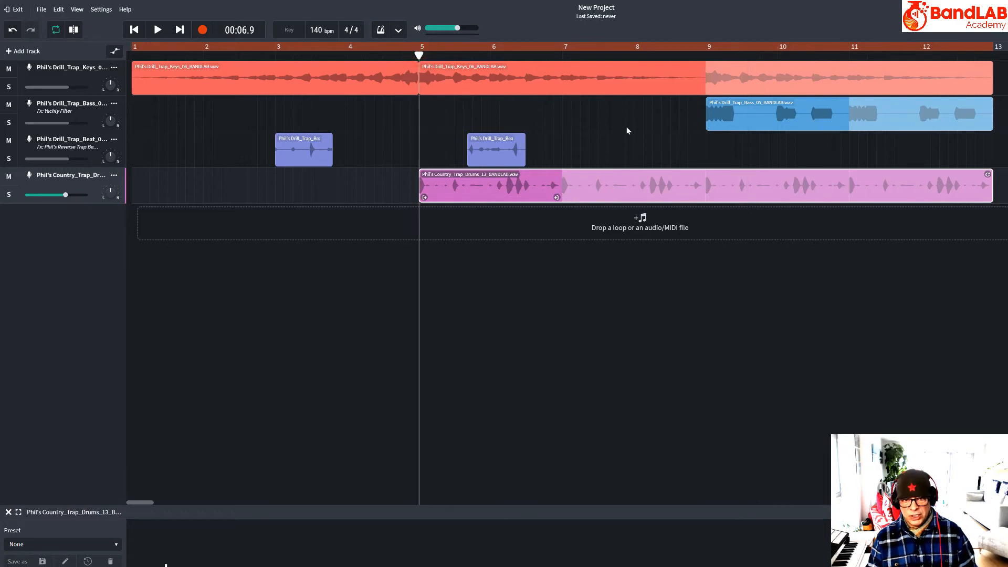
left_click(707, 57)
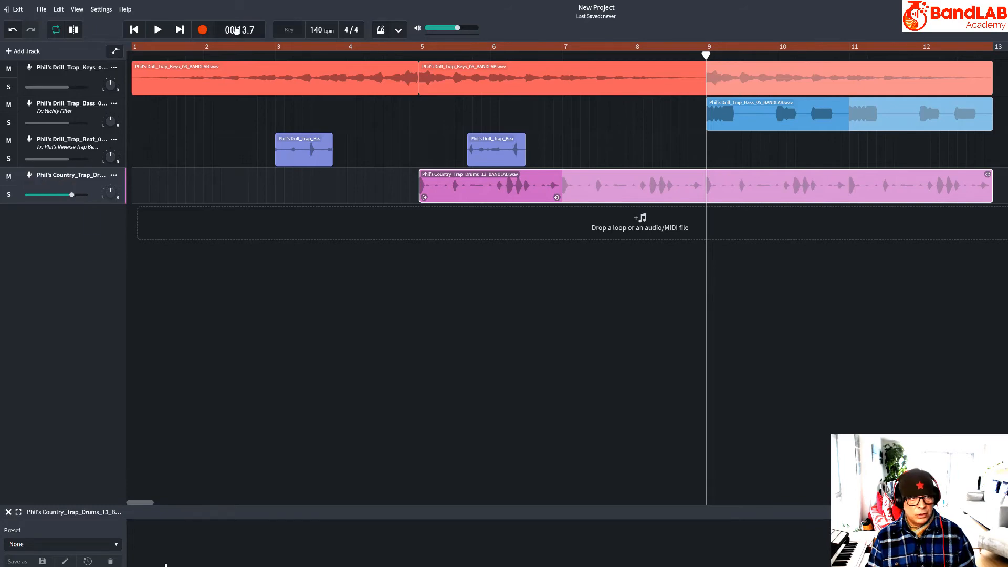
left_click(156, 30)
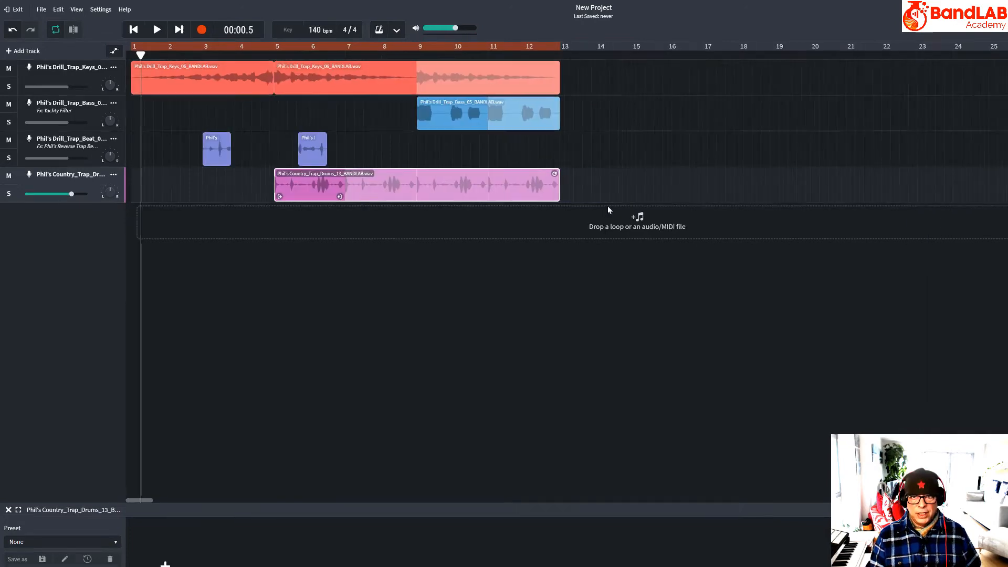
Step: Open the loop library and filter the loops to Percussion in the Hip Hop / Trap genre
left_click(915, 562)
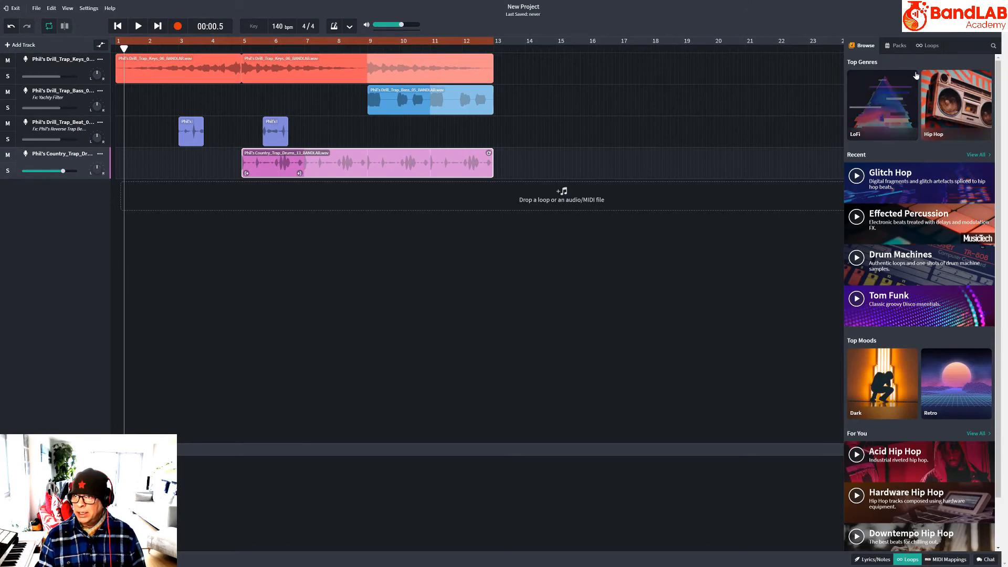
left_click(930, 47)
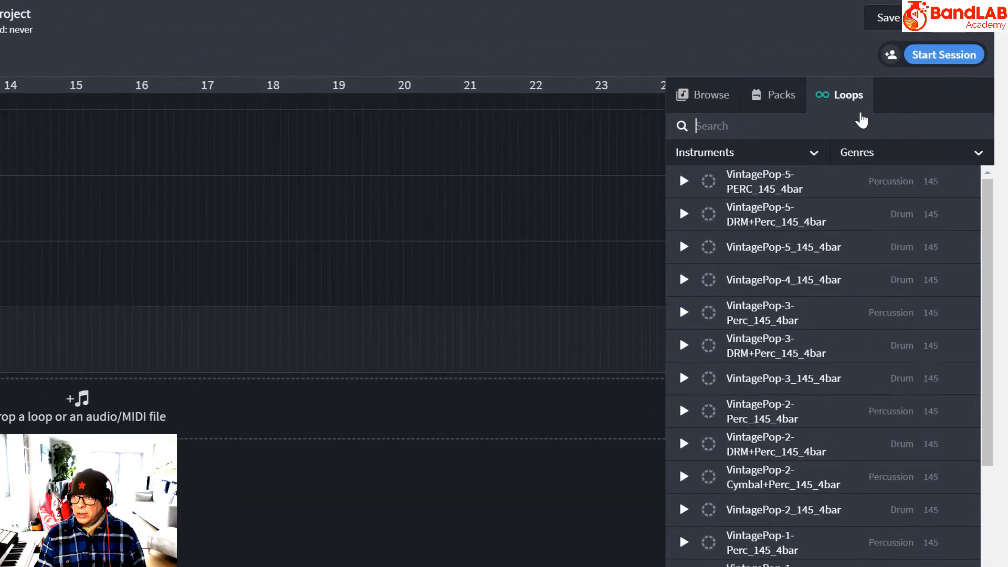
left_click(873, 73)
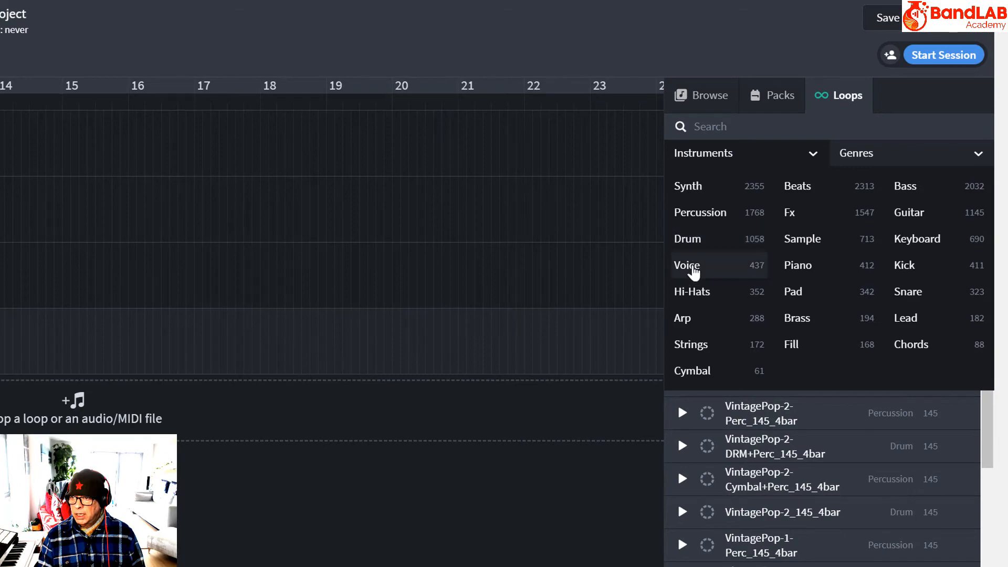
left_click(704, 224)
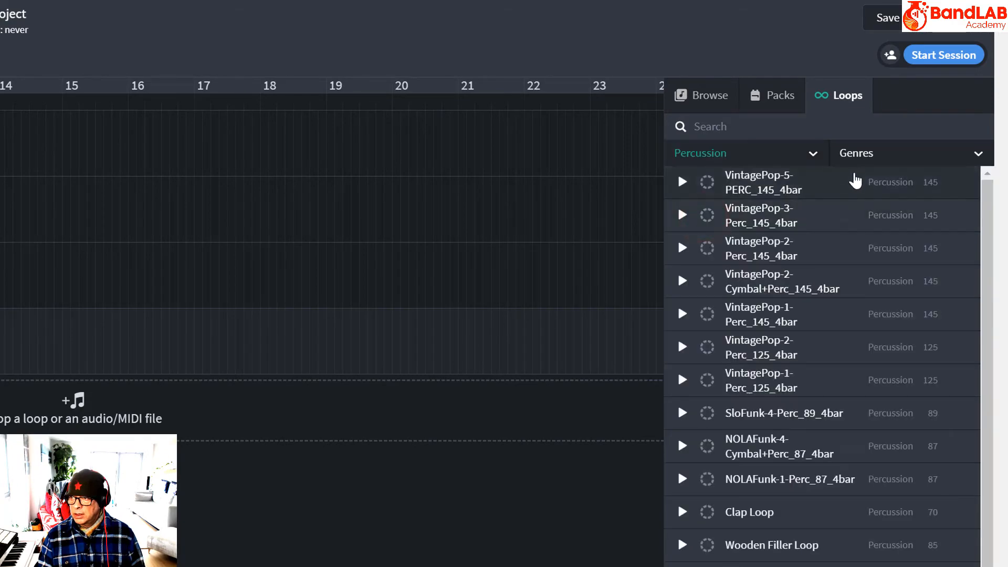
left_click(869, 153)
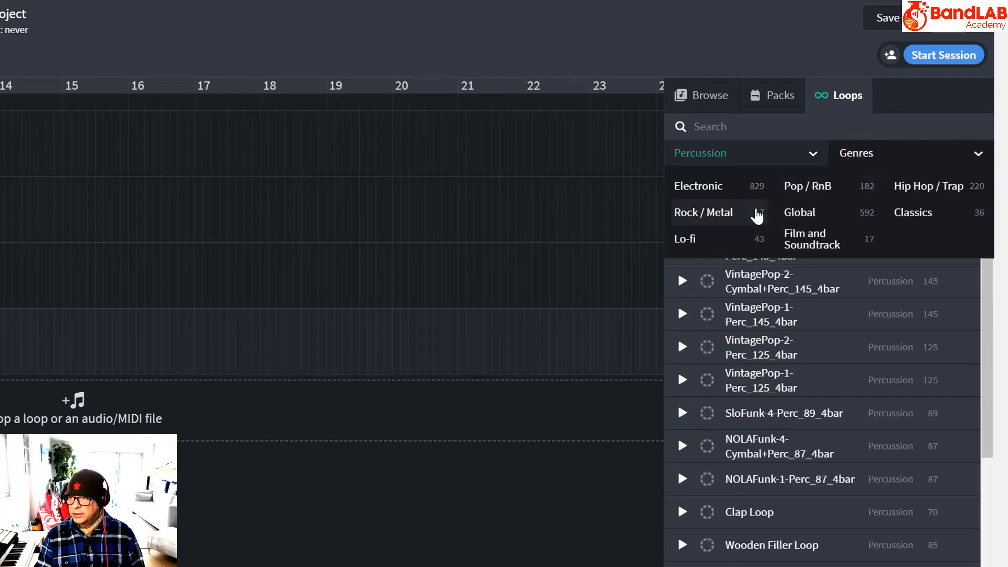
left_click(924, 187)
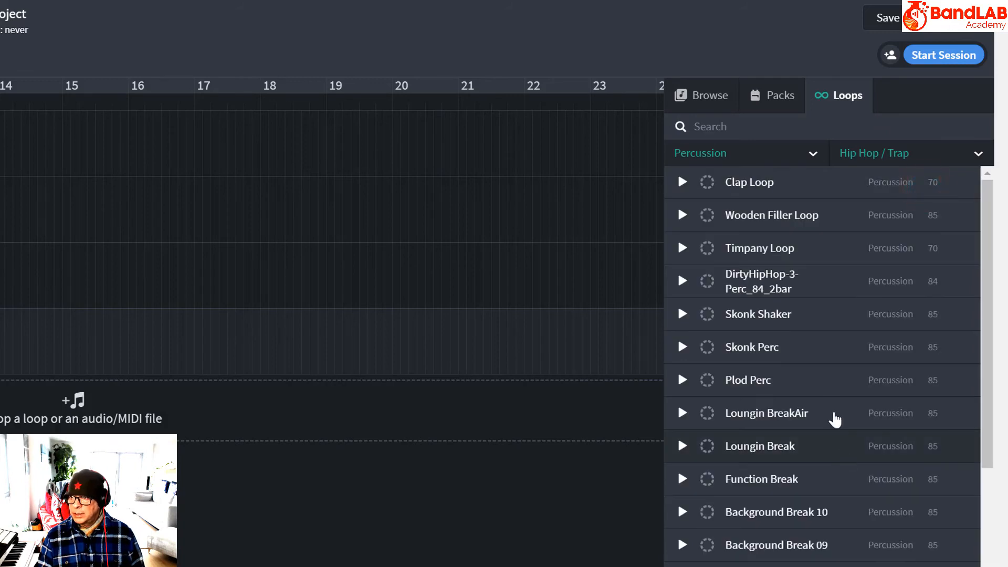
Step: Add the Drill Trap Percussion 05 loop on a new track at bar 9 and play the arrangement
scroll(995, 544, "down", 6)
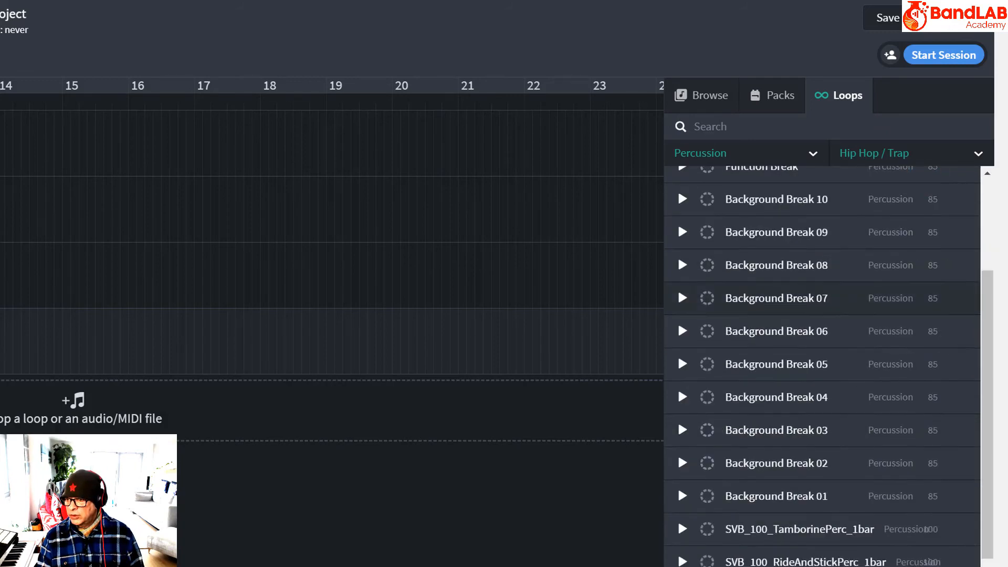
scroll(987, 517, "down", 5)
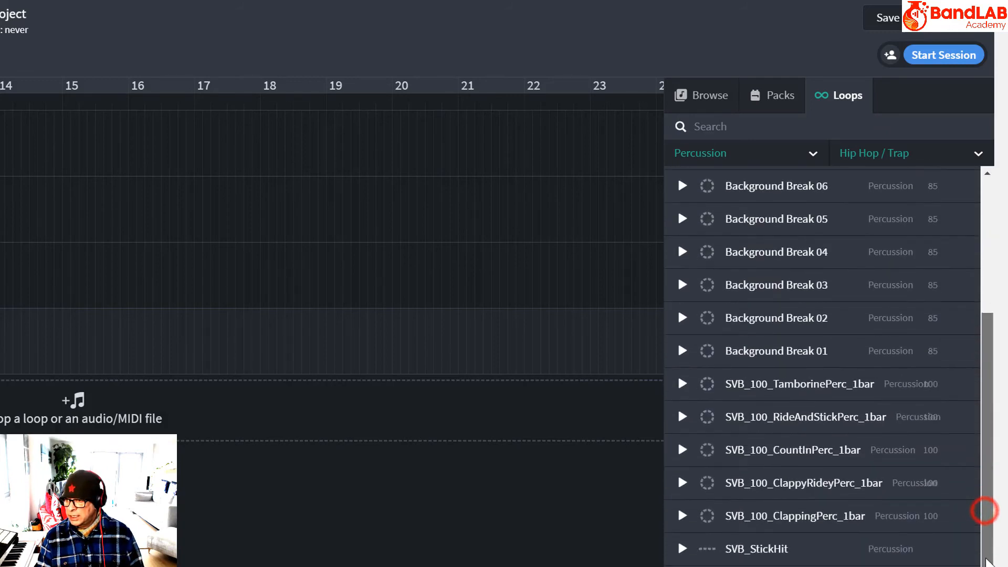
left_click_drag(989, 558, 995, 506)
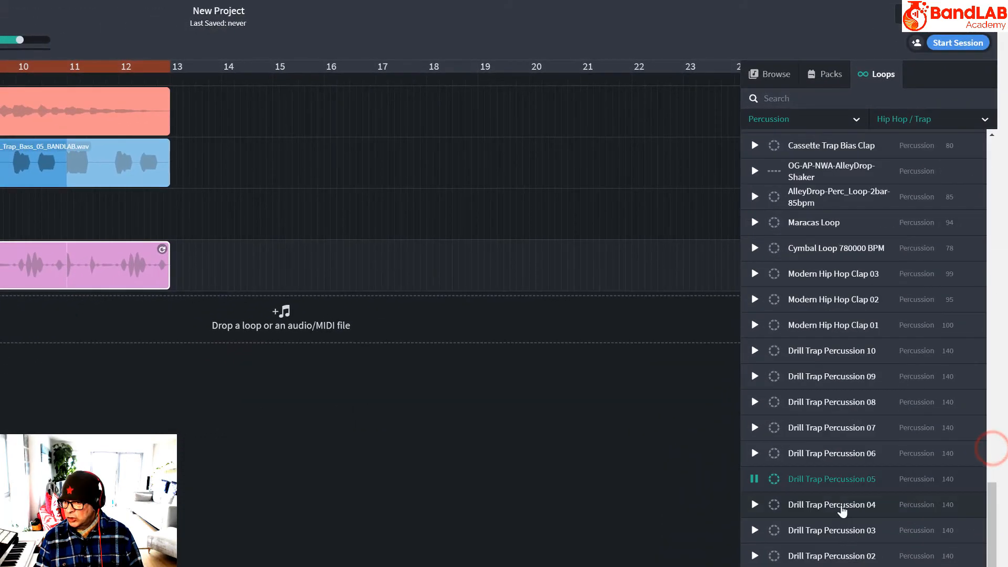
left_click_drag(871, 377, 172, 249)
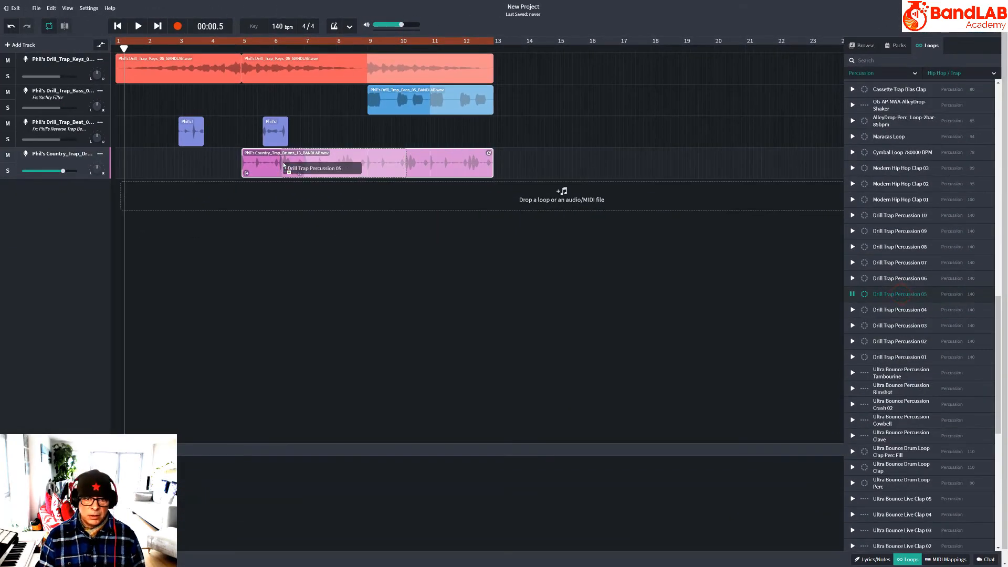
left_click_drag(359, 198, 392, 200)
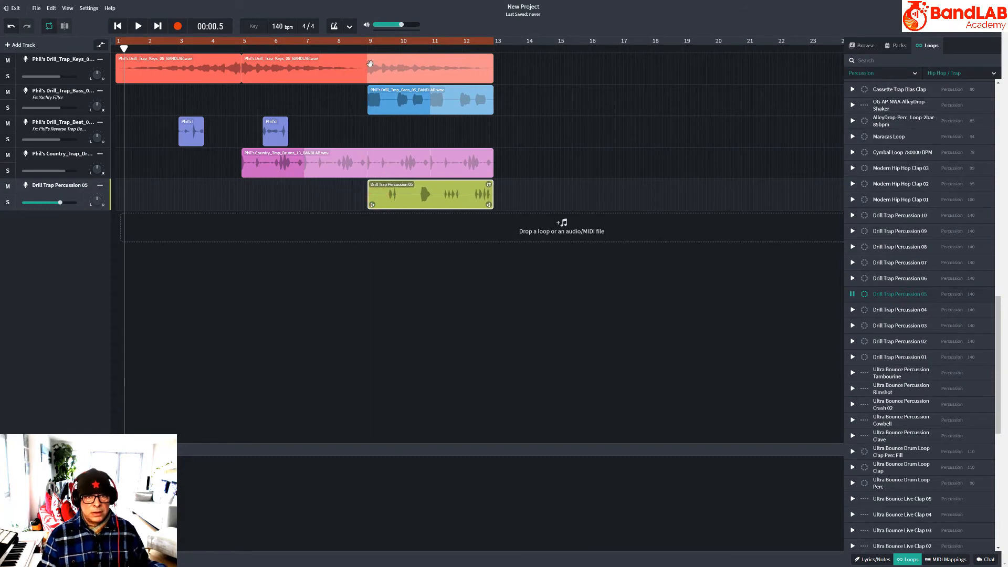
key("space")
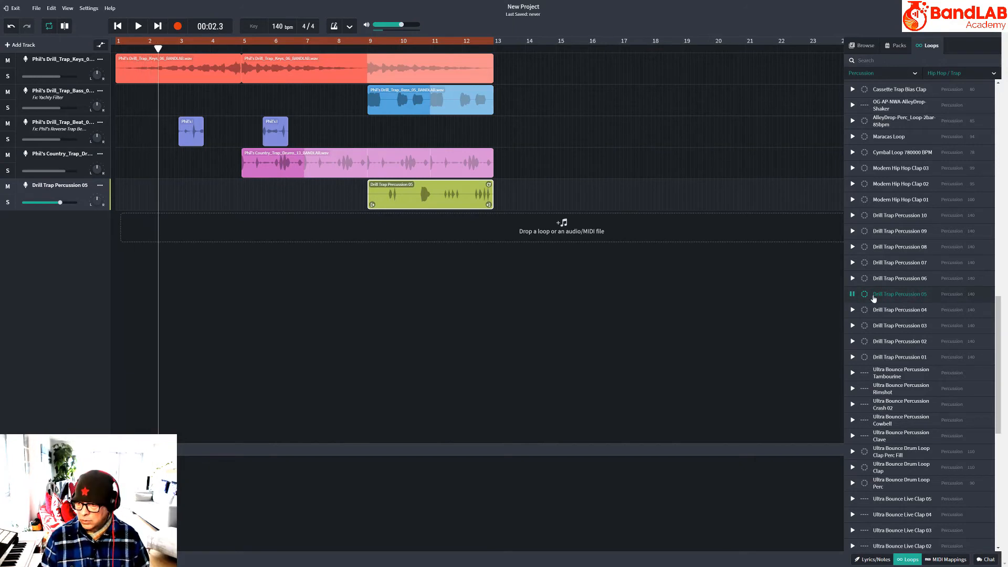
left_click(850, 294)
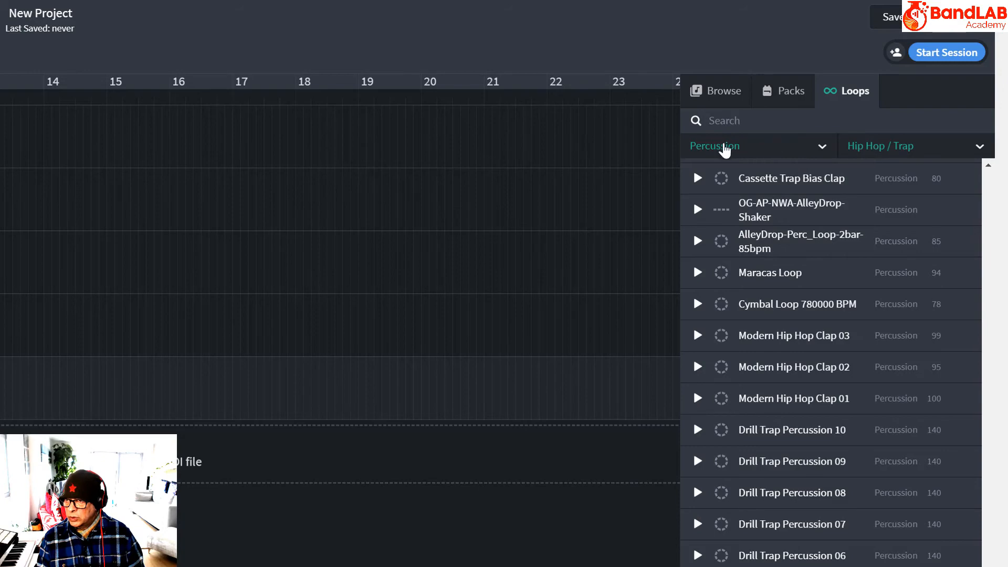
Step: Switch the instrument filter of the Hip Hop / Trap loops from Percussion to Bass
left_click(722, 146)
left_click(822, 177)
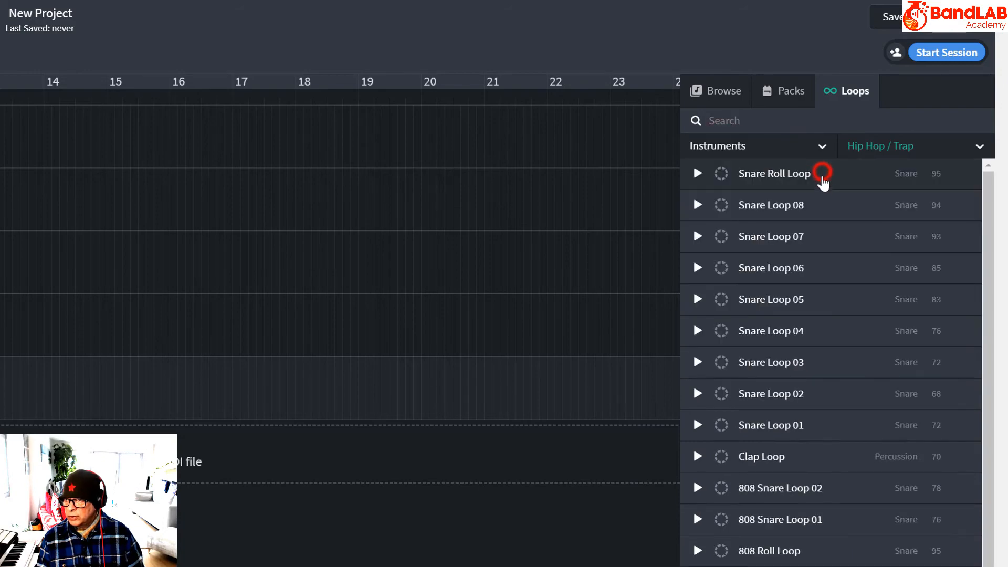
left_click(739, 146)
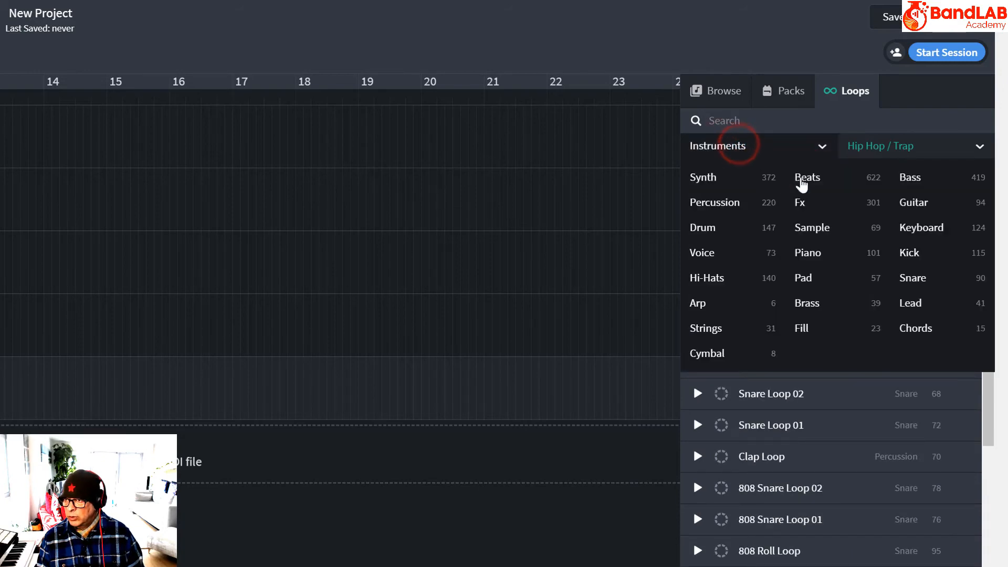
left_click(907, 177)
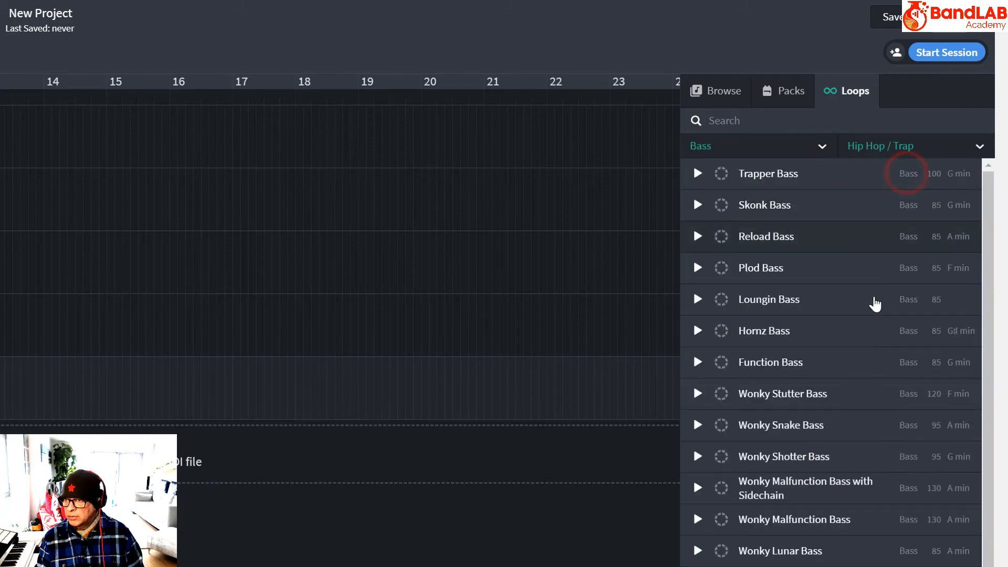
Step: Audition the bass loops and add Drill Trap Bass 02 on a new track starting at bar 9
scroll(924, 364, "down", 15)
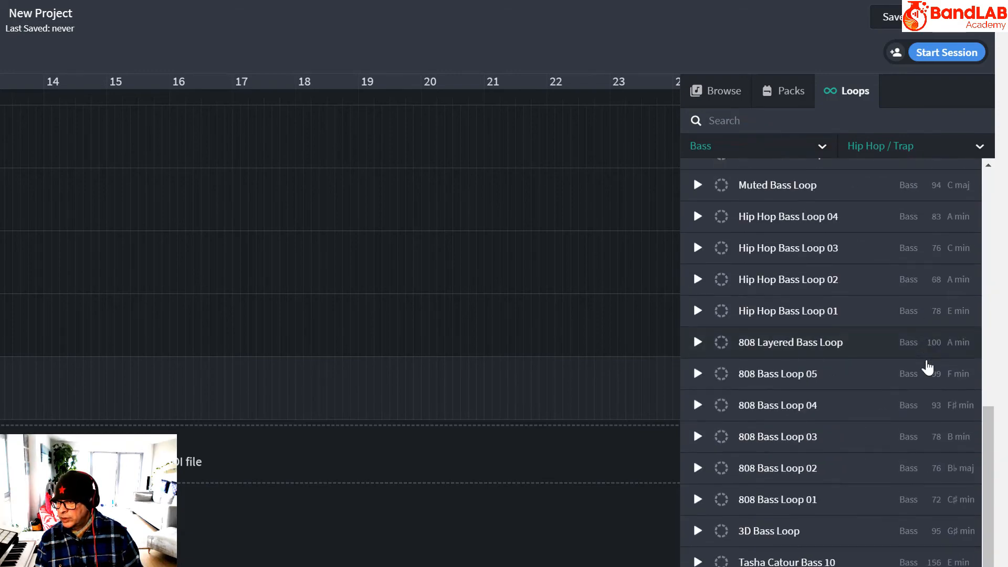
scroll(926, 365, "down", 4)
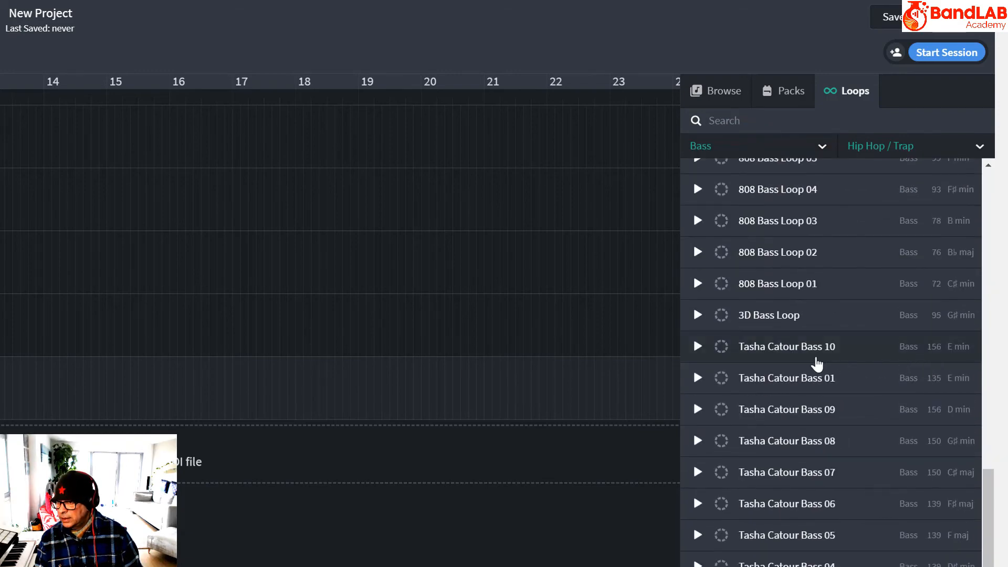
left_click(697, 346)
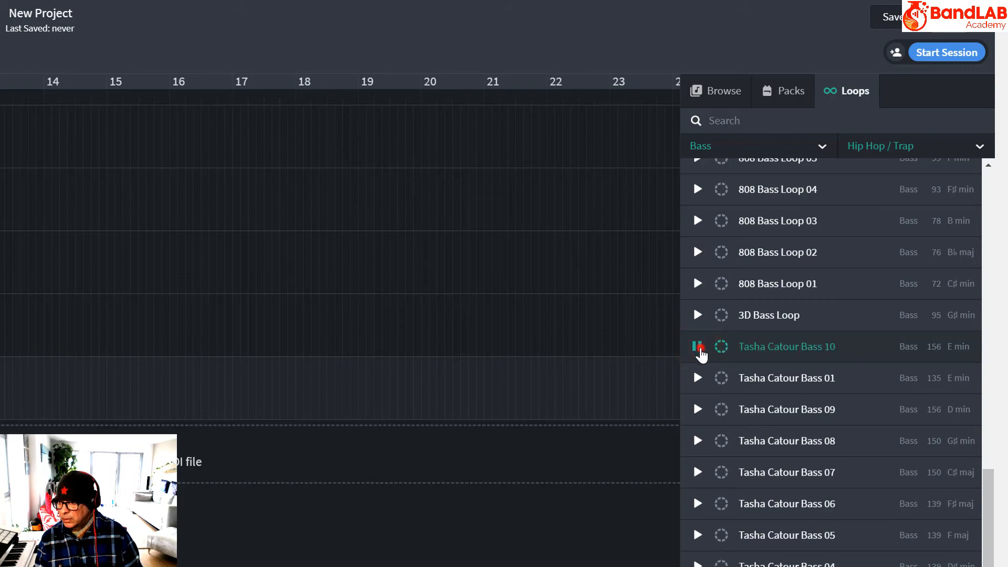
left_click(698, 348)
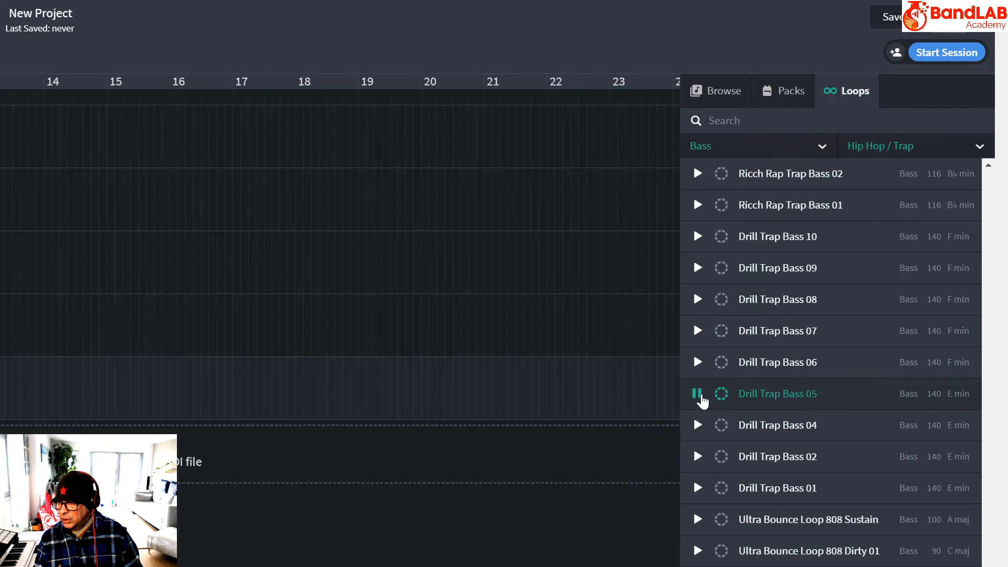
left_click(698, 456)
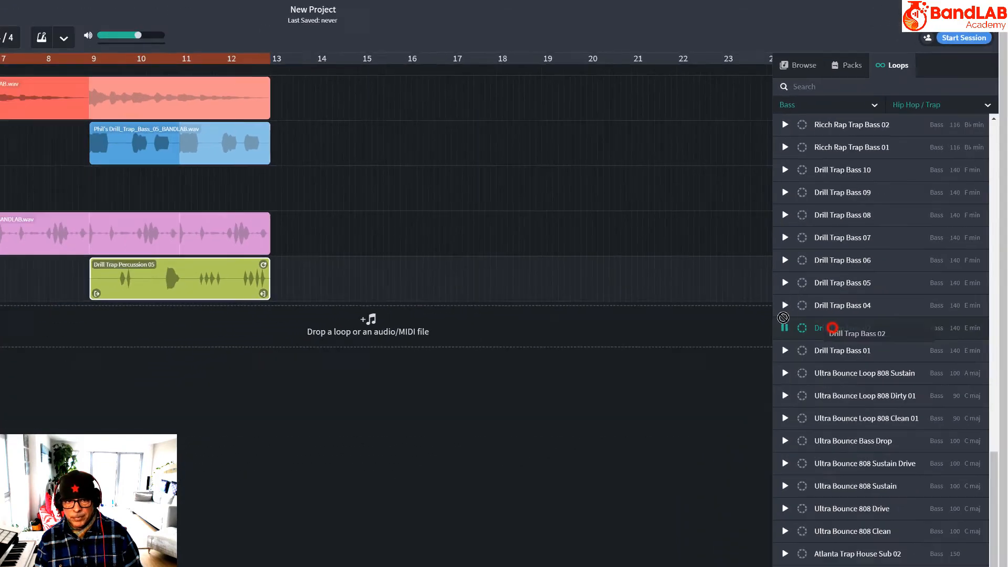
left_click_drag(763, 462, 0, 445)
left_click_drag(484, 224, 380, 225)
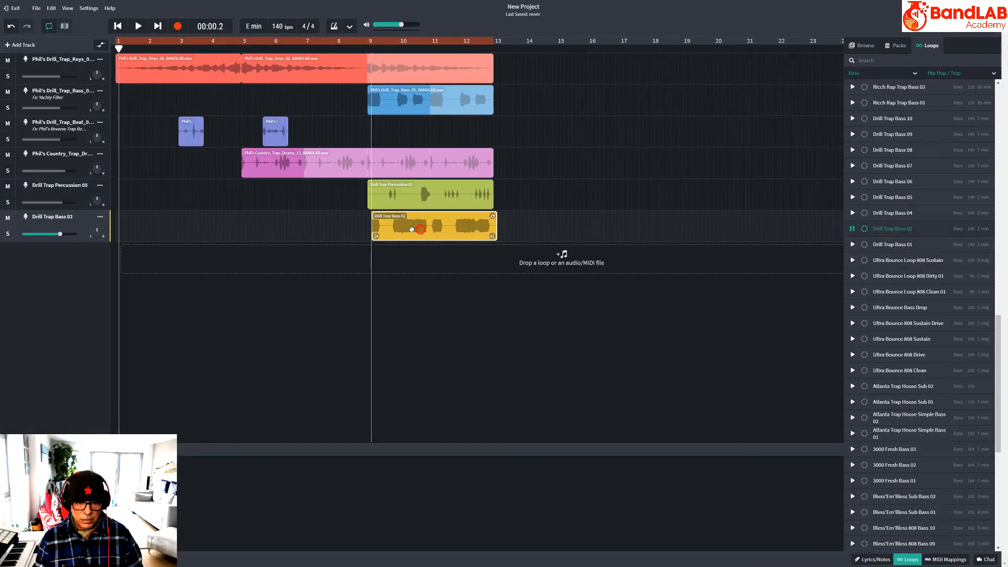
Step: Play the arrangement with the new bass loop and mute the earlier bass track that has the Yachty Filter effect
key("space")
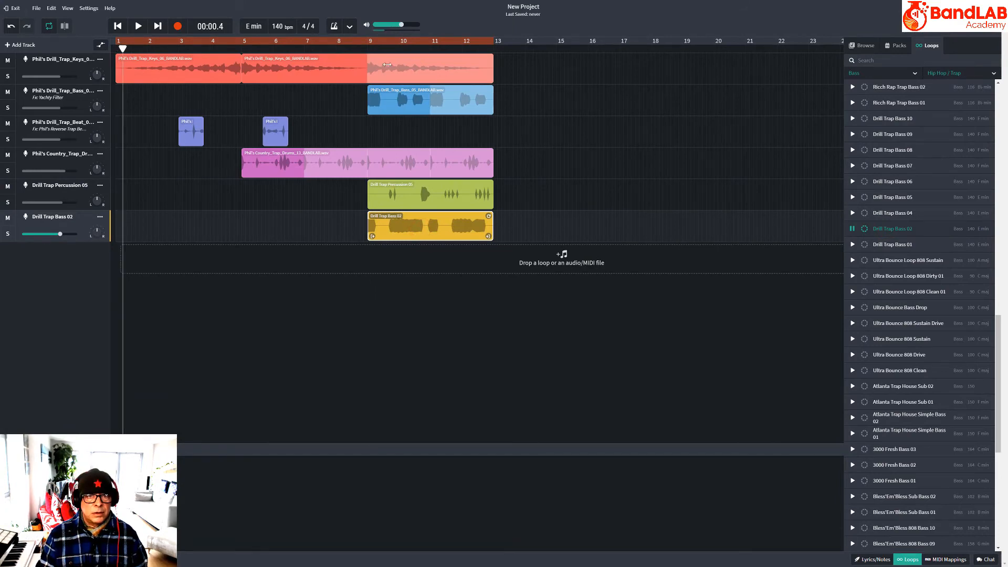
left_click(853, 229)
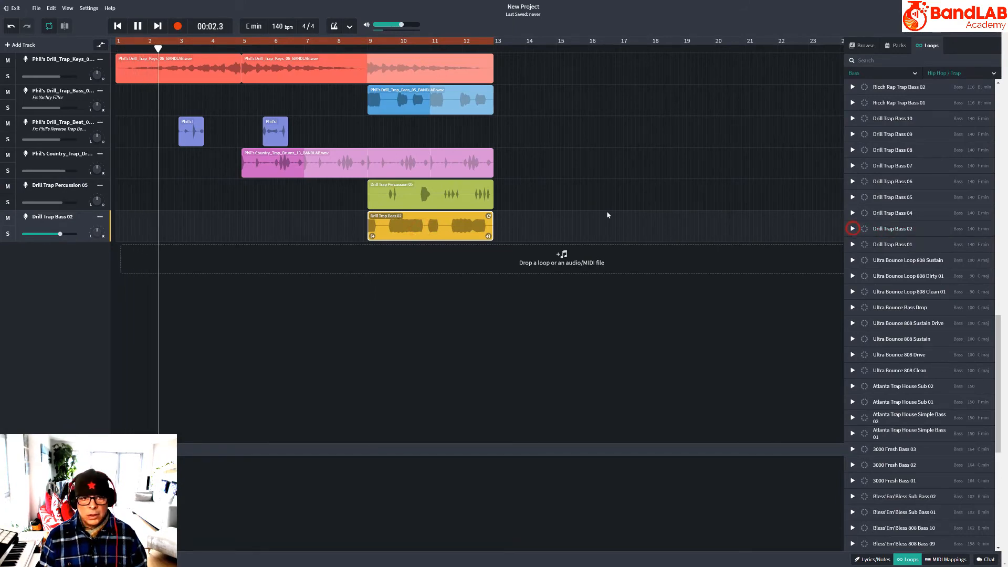
key("space")
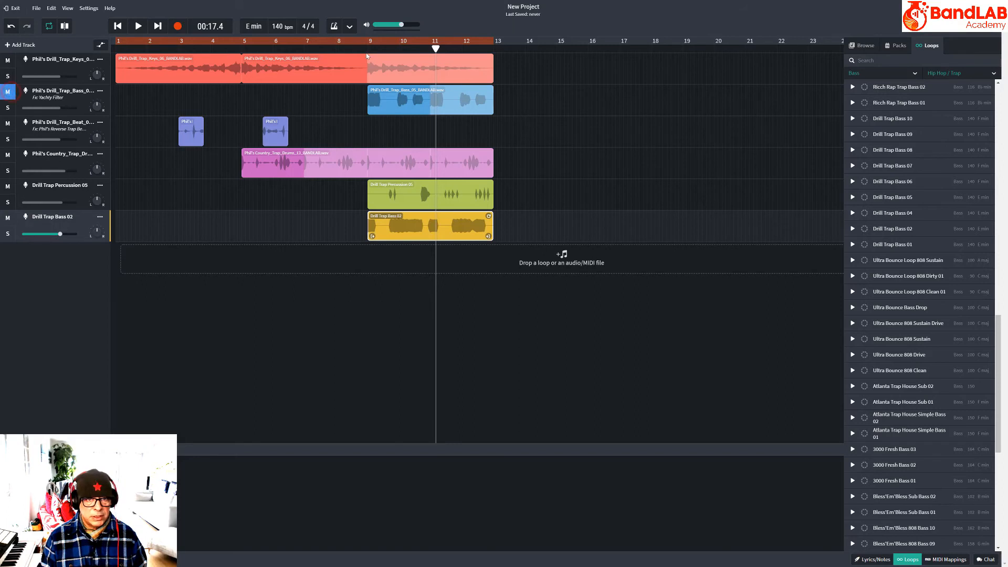
key("space")
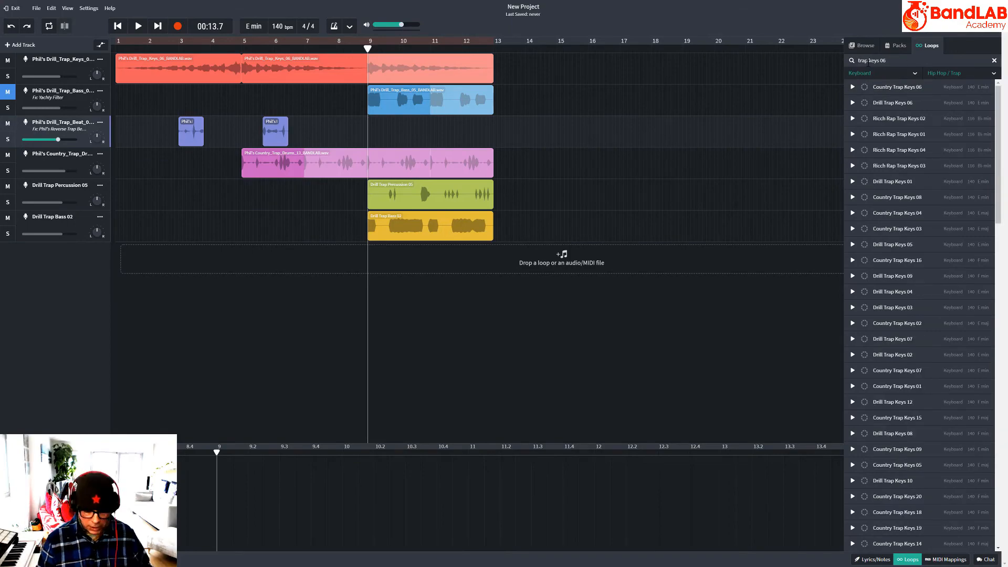
Step: Search the loops for "drill trap keys 06", preview Drill Trap Keys 06 and add it on a new track at bar 1
type("rill")
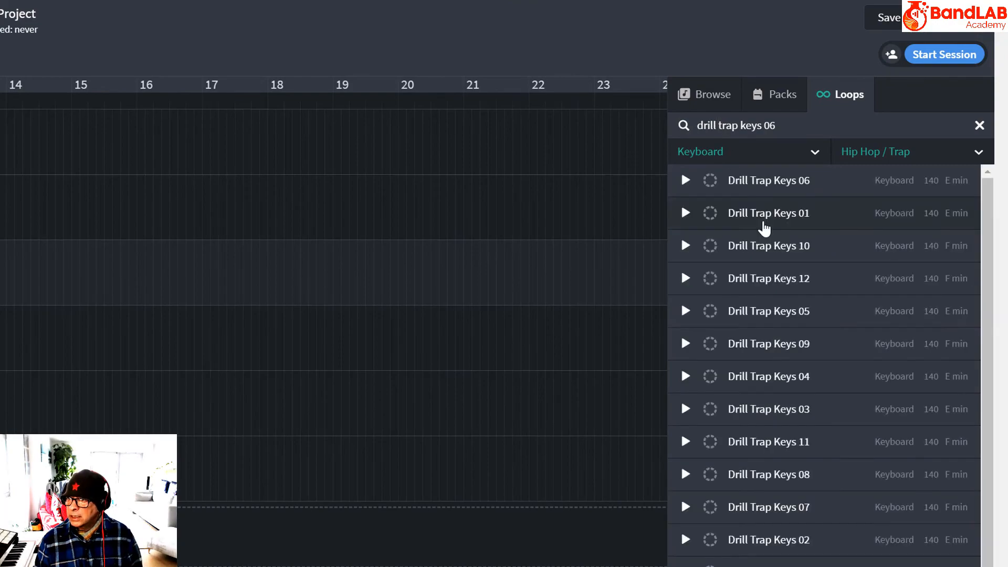
left_click(782, 195)
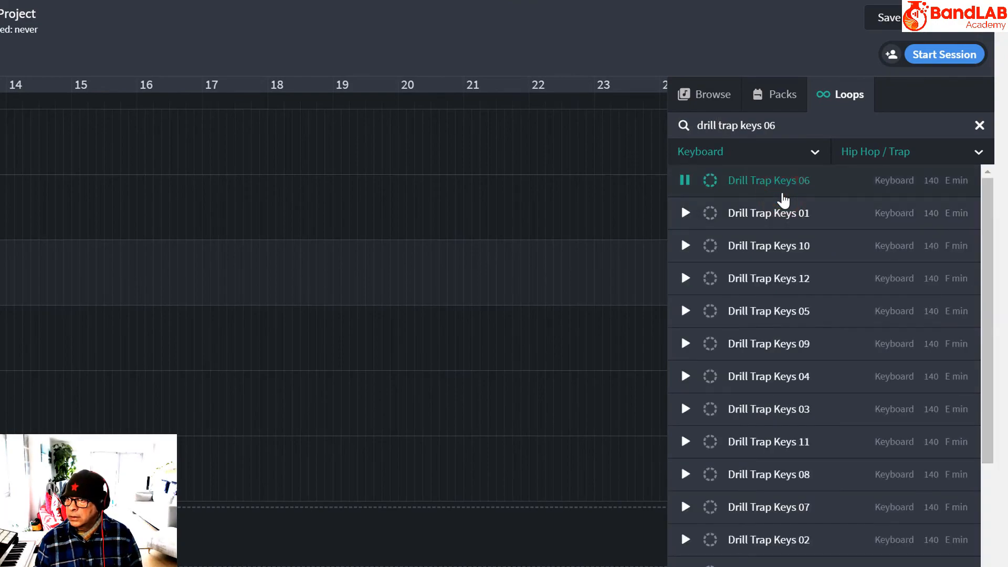
left_click_drag(854, 90, 211, 195)
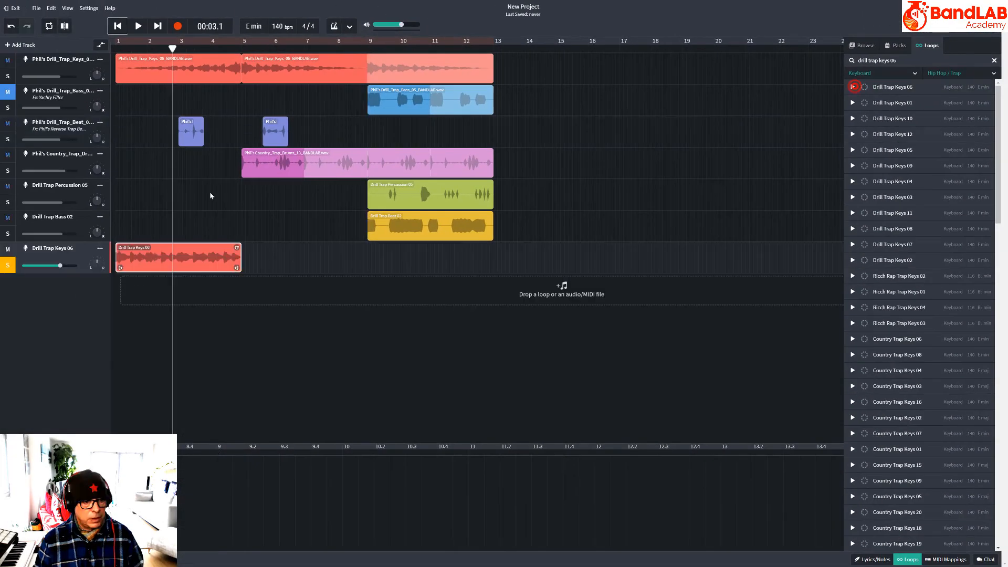
Step: Unsolo the Drill Trap Keys 06 track, move its loop to bar 9 of the first Keys track and play from the start
left_click(7, 264)
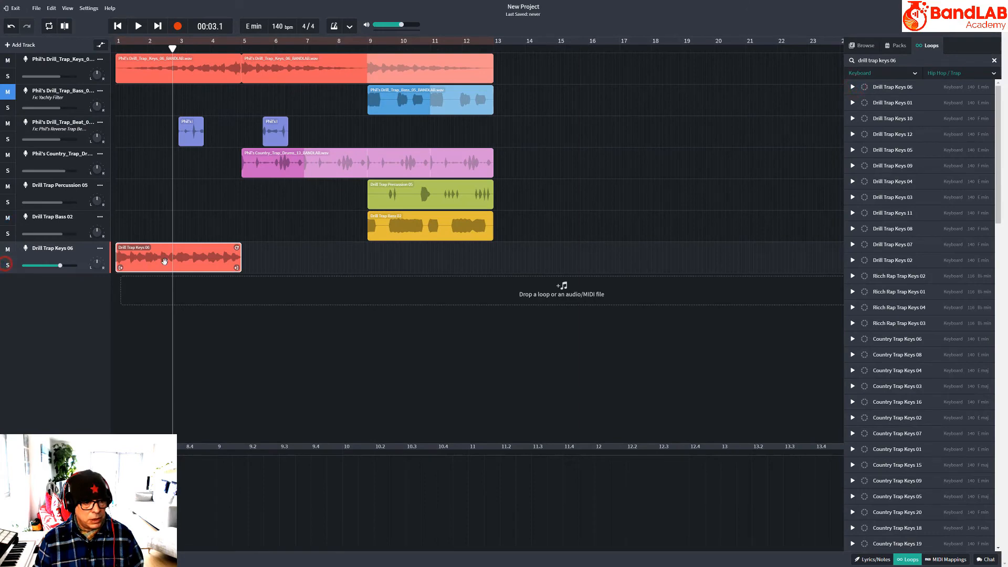
left_click_drag(190, 262, 380, 69)
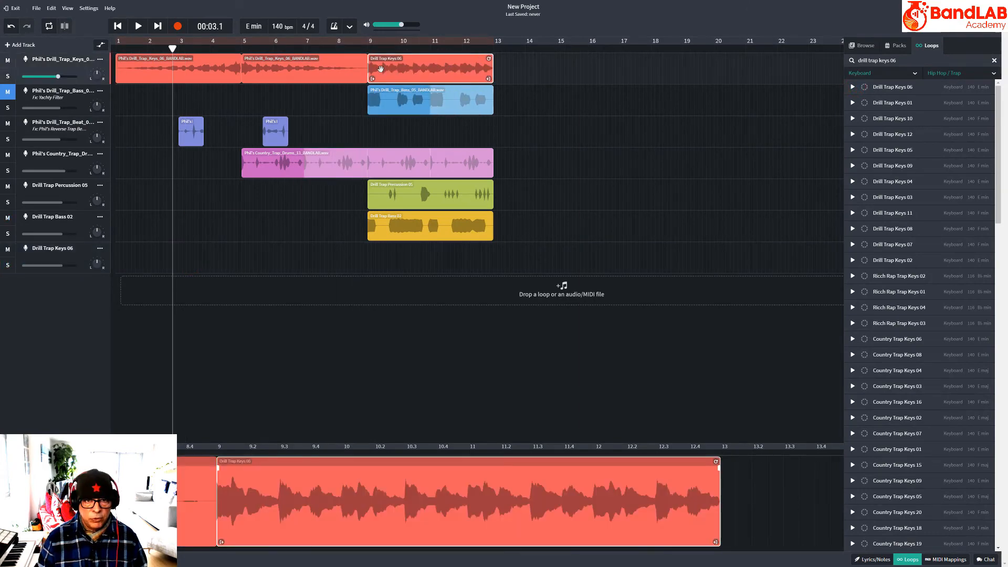
left_click(116, 27)
key("space")
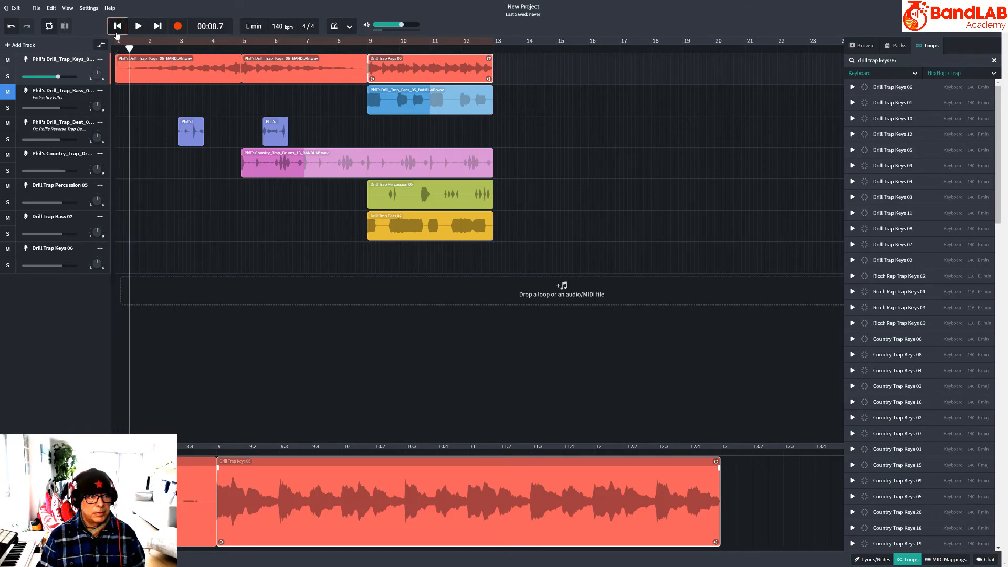
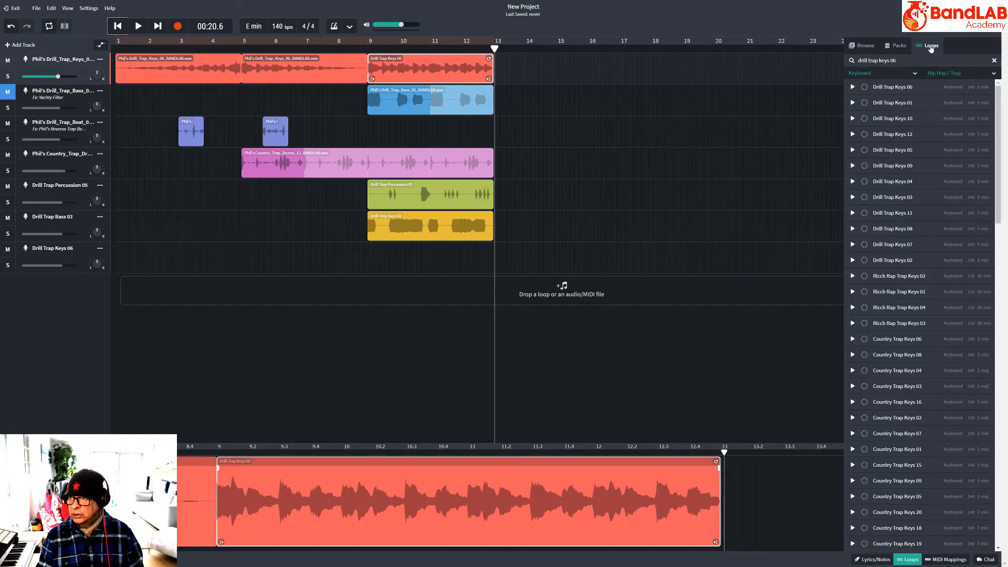
Step: Search the Hip Hop / Trap loops for "riser" and audition the Trap Vol. and Turbo Trap risers
triple_click(907, 59)
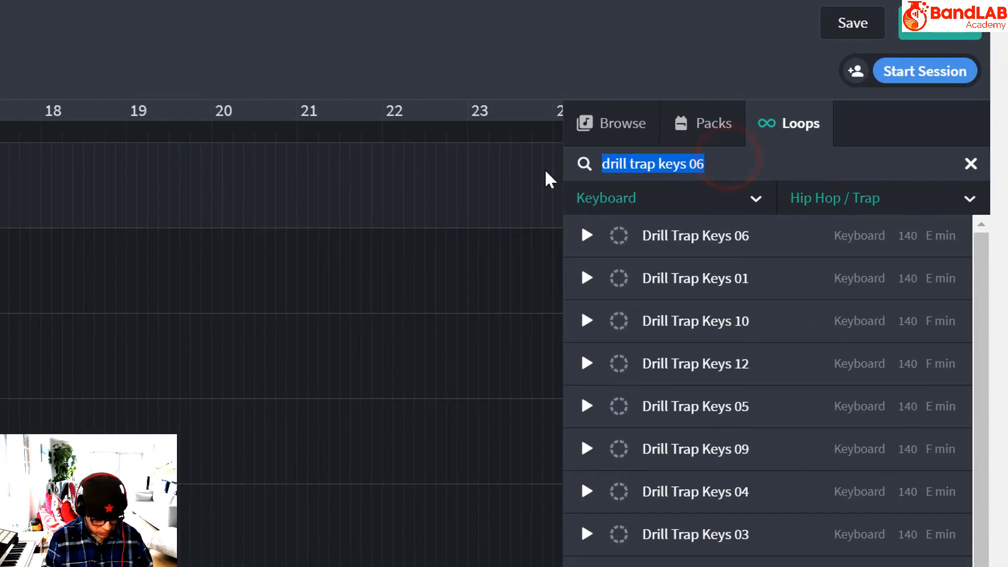
type("riser")
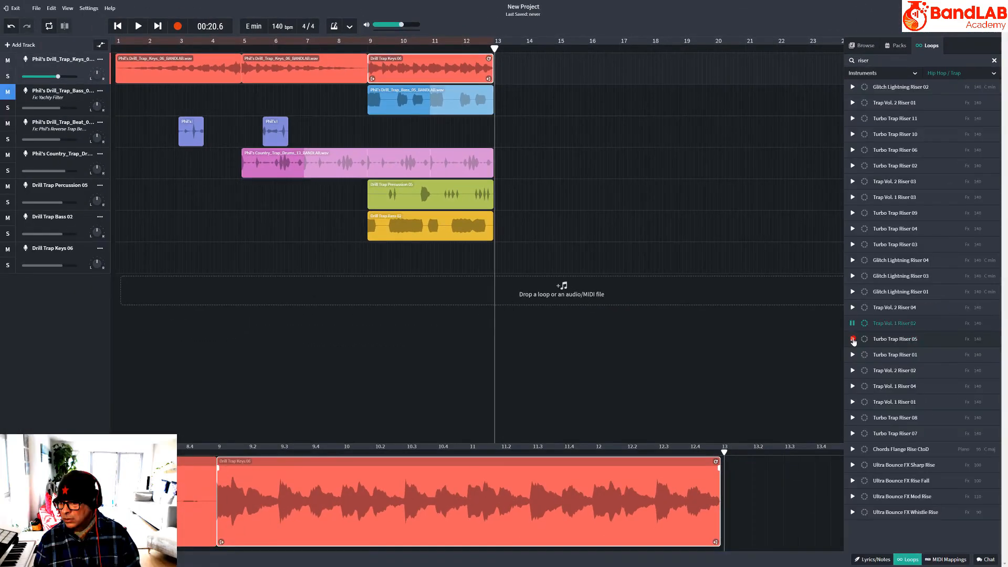
left_click(852, 339)
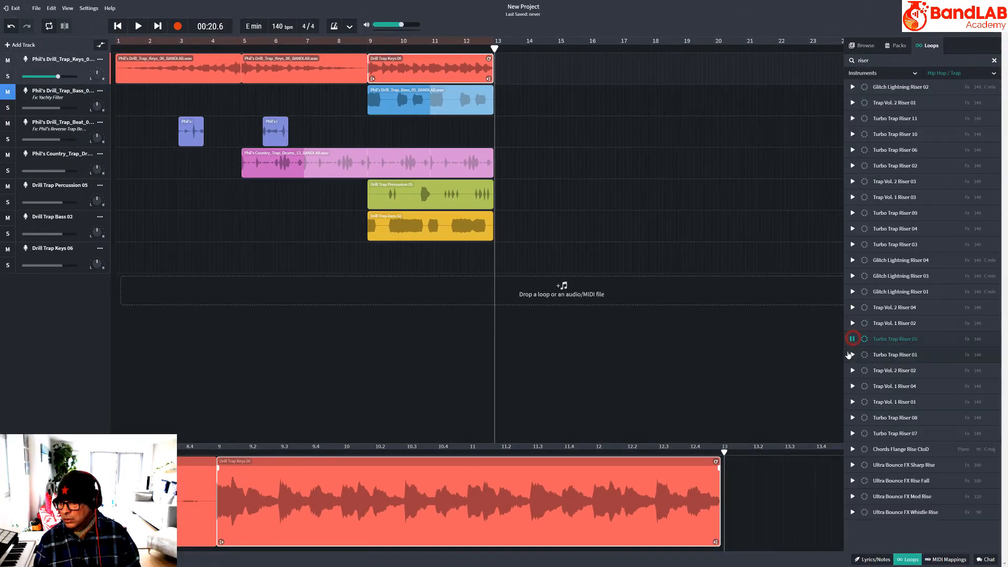
left_click(853, 356)
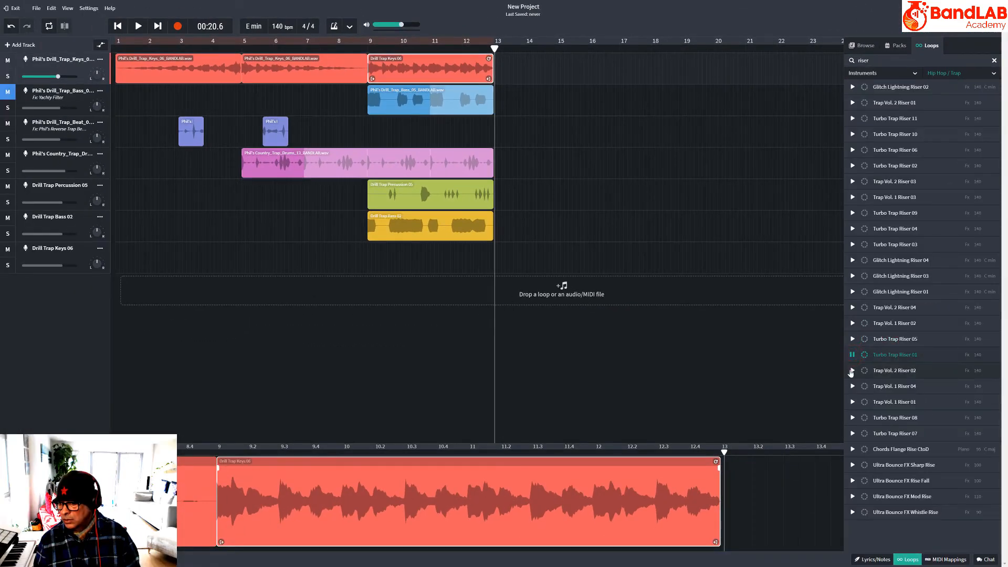
left_click(851, 371)
left_click(852, 385)
left_click(852, 402)
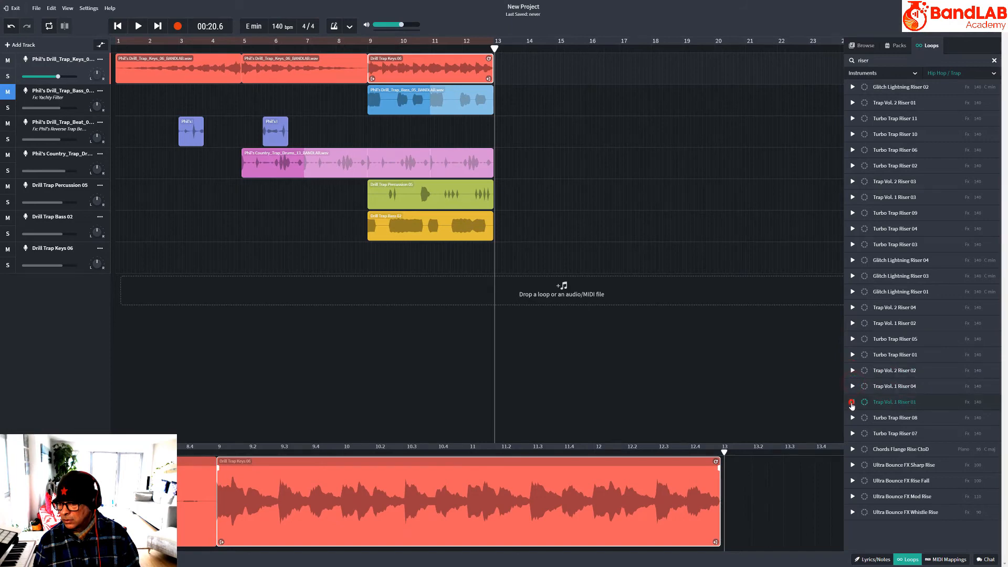
left_click(852, 417)
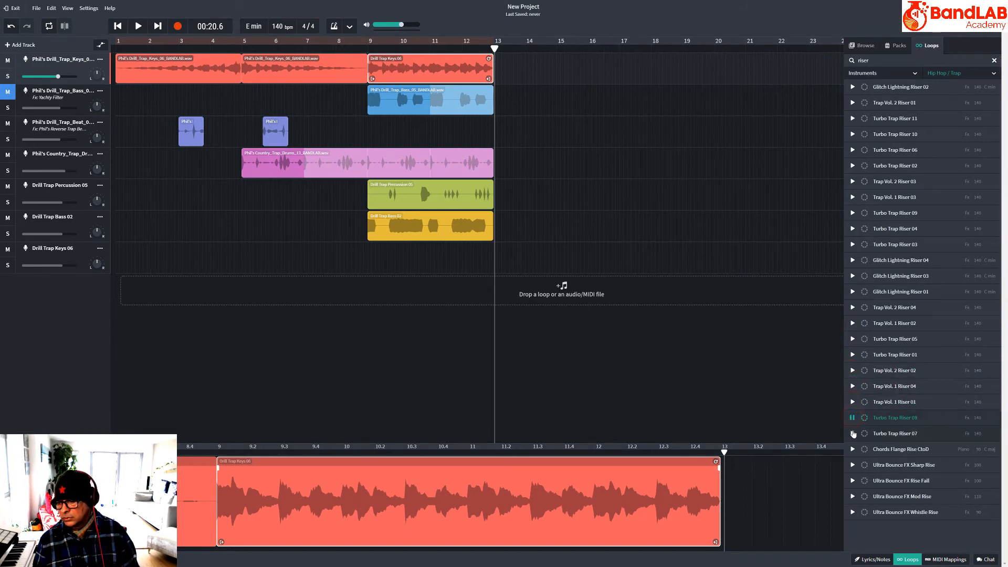
left_click(852, 433)
left_click(852, 417)
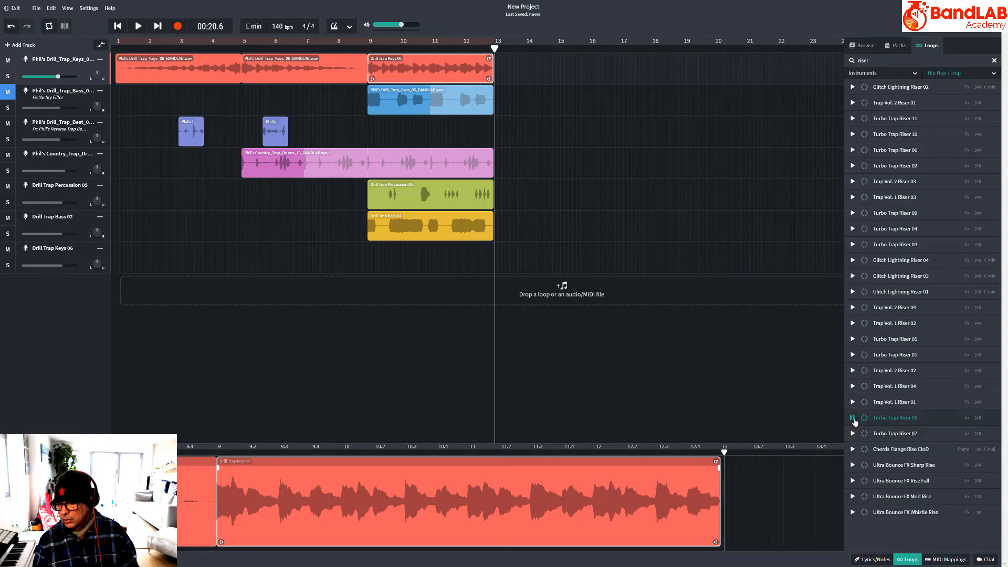
left_click(852, 418)
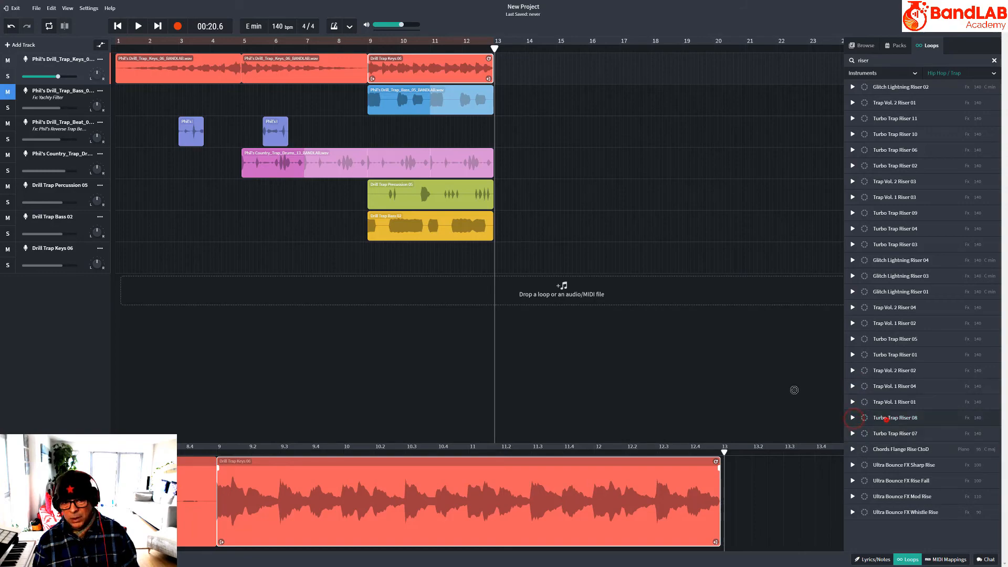
Step: Add Turbo Trap Riser 08 to the empty Drill Trap Keys 06 track from bar 7 to bar 9 and play the transition
left_click_drag(886, 419, 358, 253)
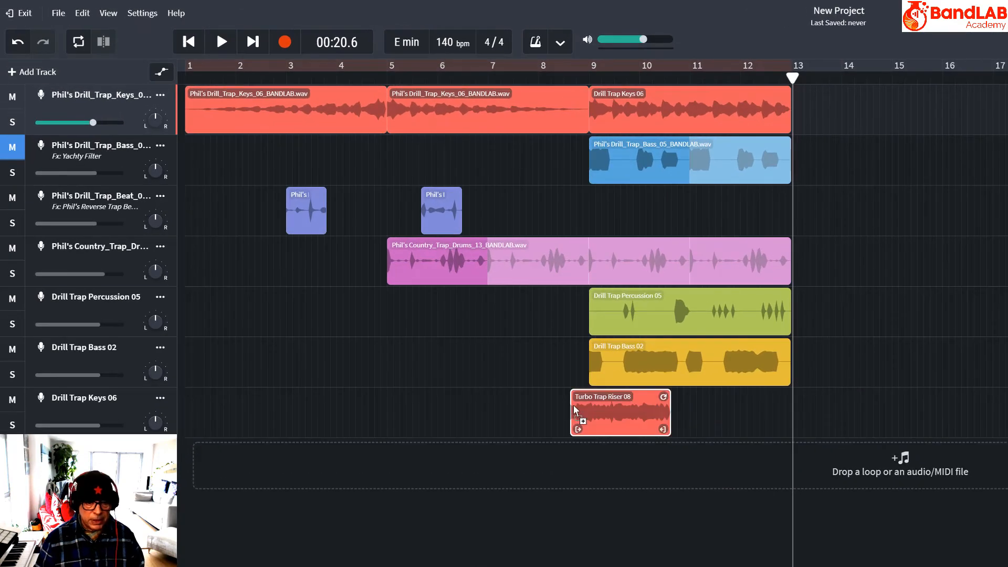
left_click_drag(609, 409, 526, 411)
left_click(589, 78)
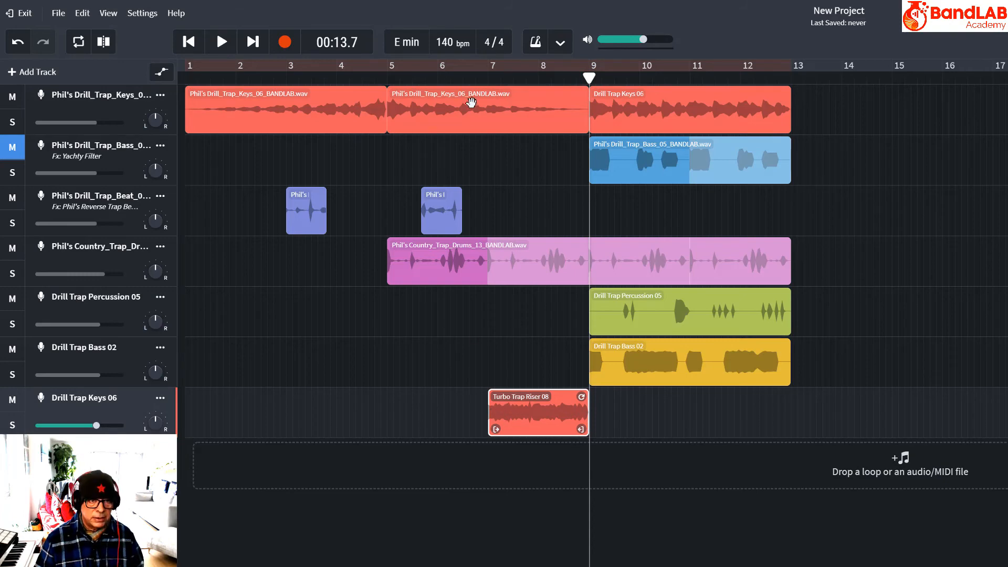
left_click(477, 79)
key("space")
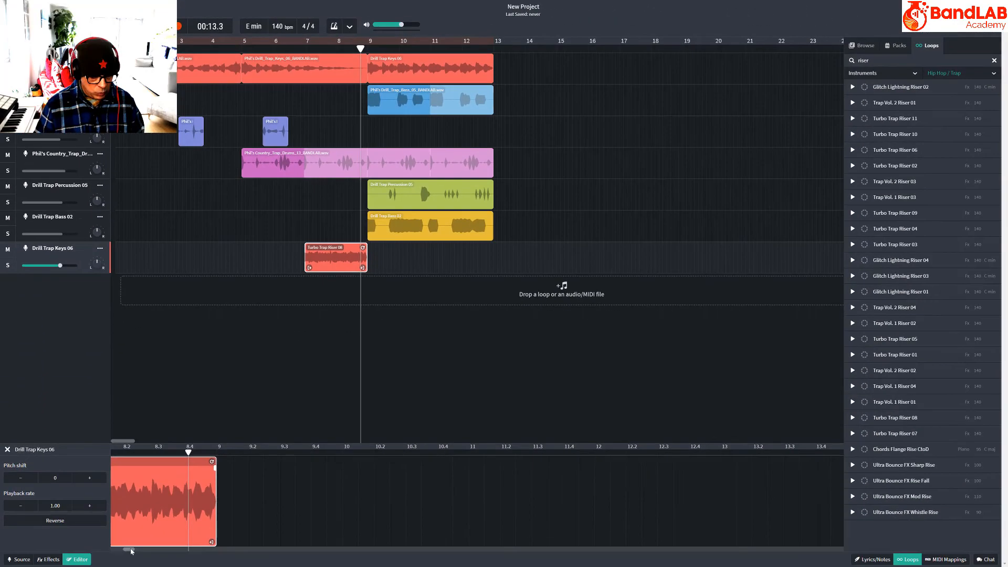
Step: Apply a fade-in across the full length of the Turbo Trap Riser 08 region and place the playhead at bar 5
left_click_drag(122, 550, 126, 550)
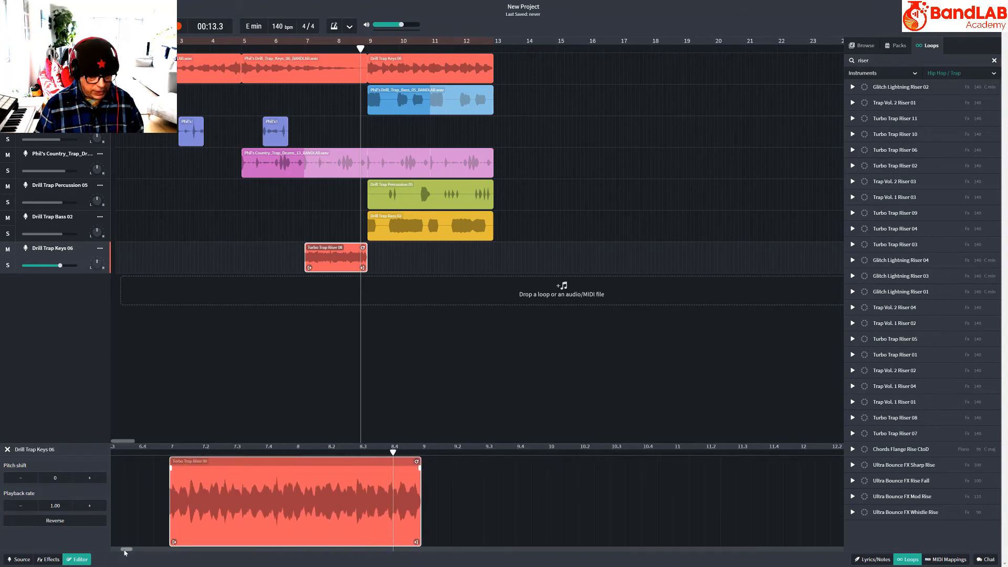
double_click(293, 497)
left_click_drag(327, 258, 324, 268)
double_click(323, 268)
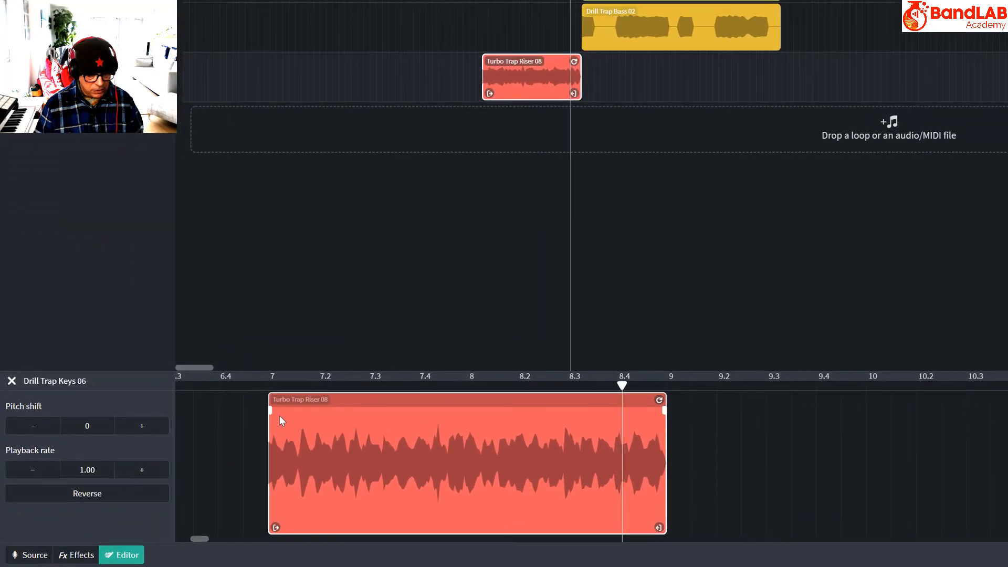
left_click_drag(272, 410, 660, 416)
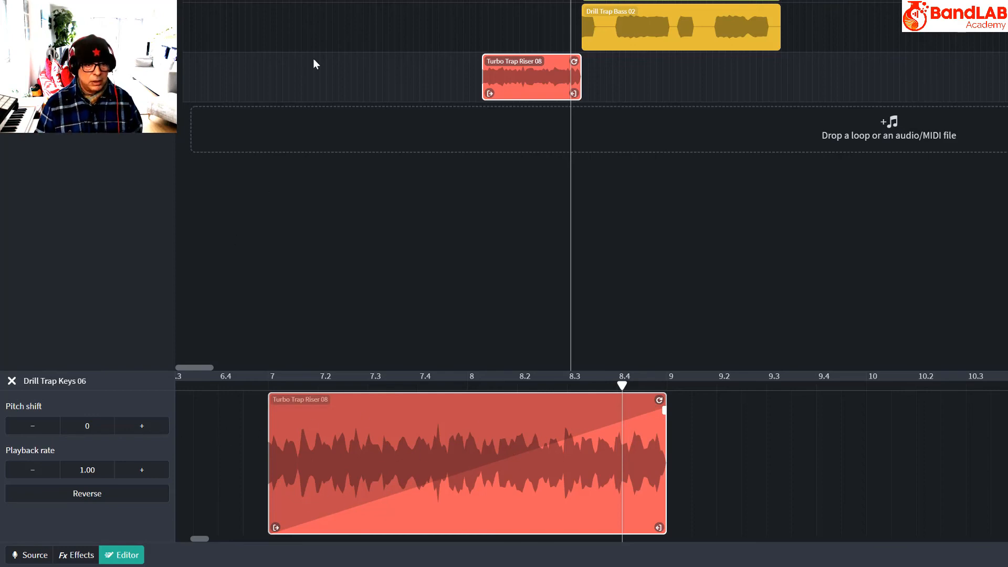
left_click(383, 2)
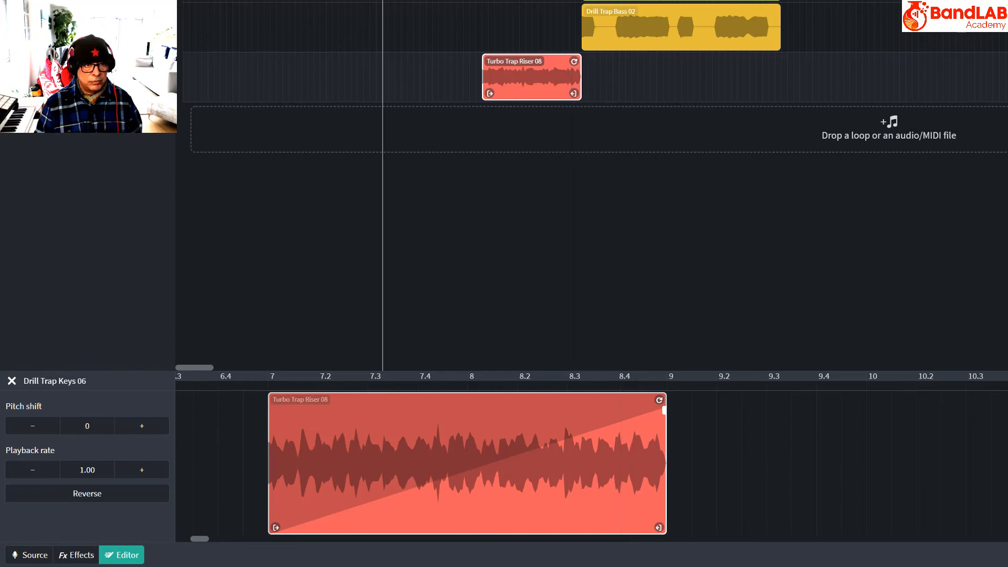
Step: Play the riser transition from bar 5, search the Hip Hop / Trap loops for "drop" and audition Guitar Melody Pitch Drop and Ultra Bounce Bass Drop
key("space")
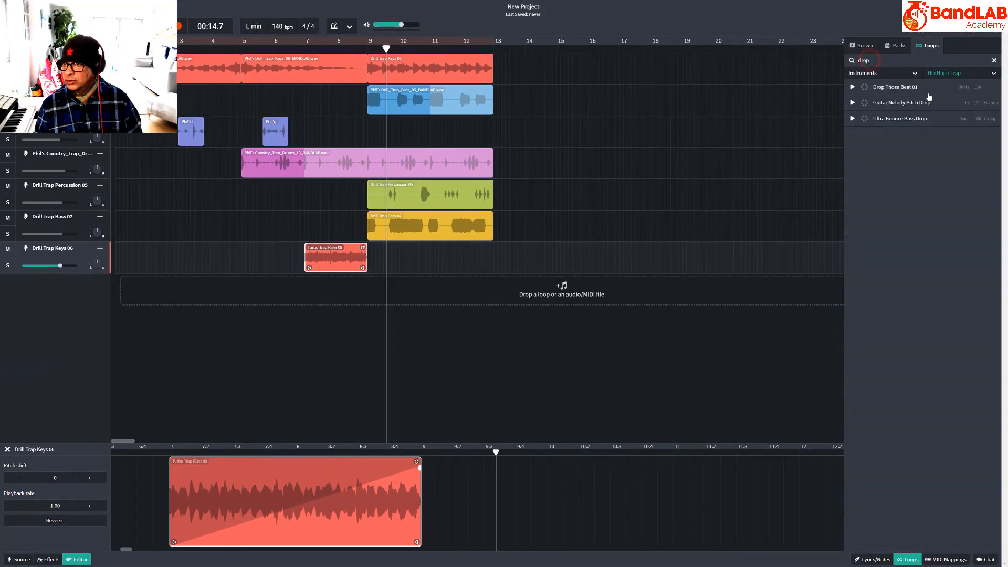
left_click(852, 103)
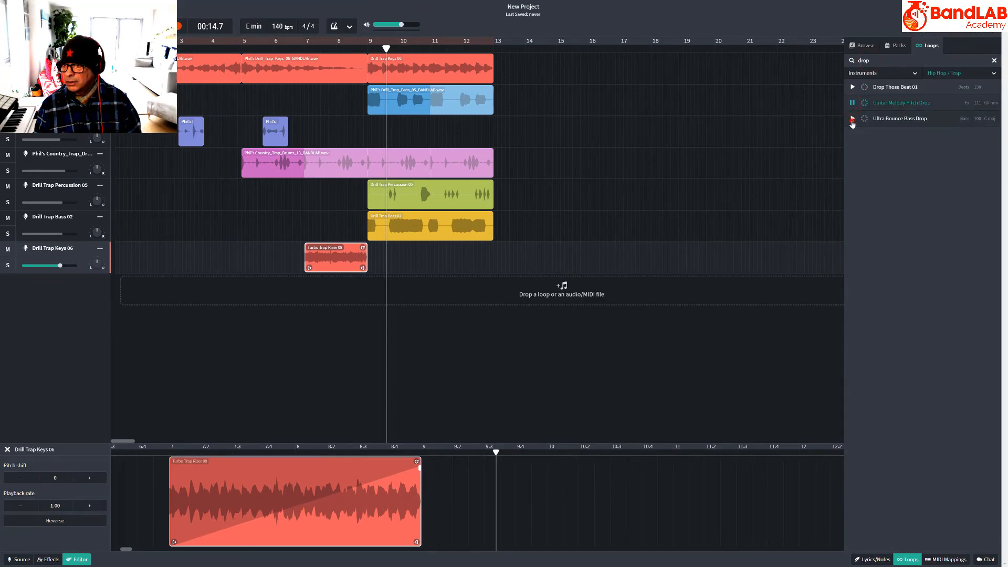
left_click(852, 119)
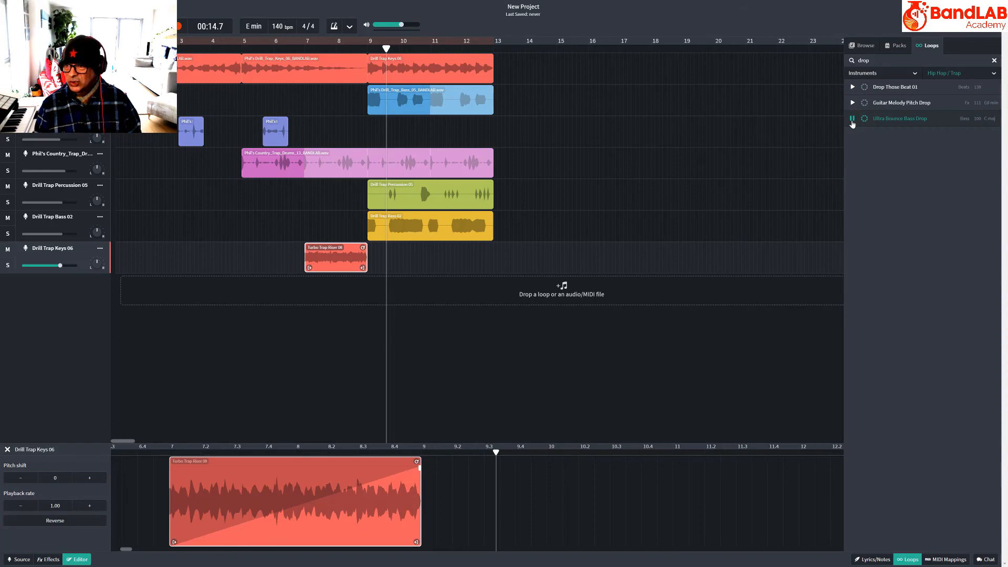
Step: Add Ultra Bounce Bass Drop on a new track, align it to bar 9 and play the arrangement from bar 8
left_click_drag(842, 131, 397, 289)
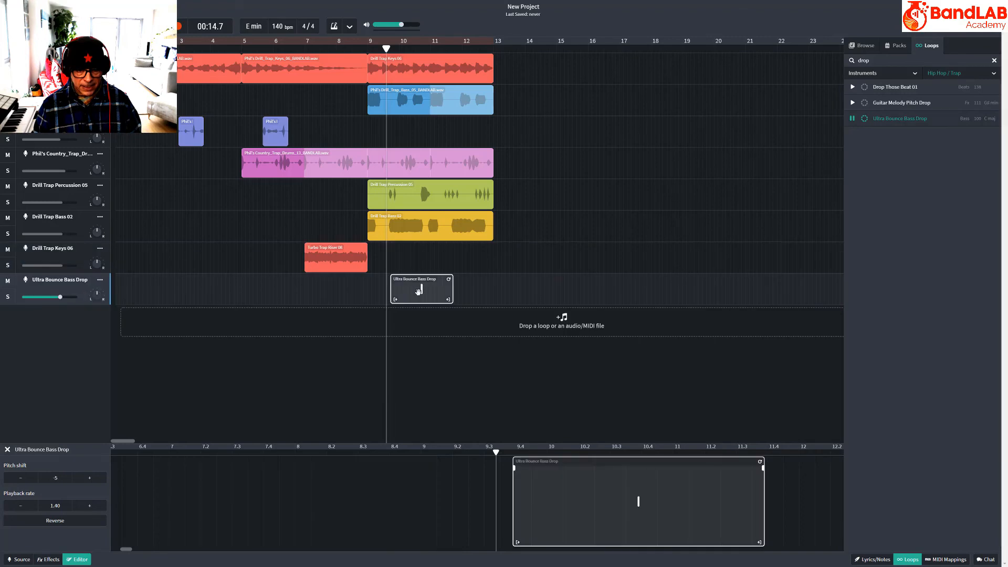
left_click(368, 49)
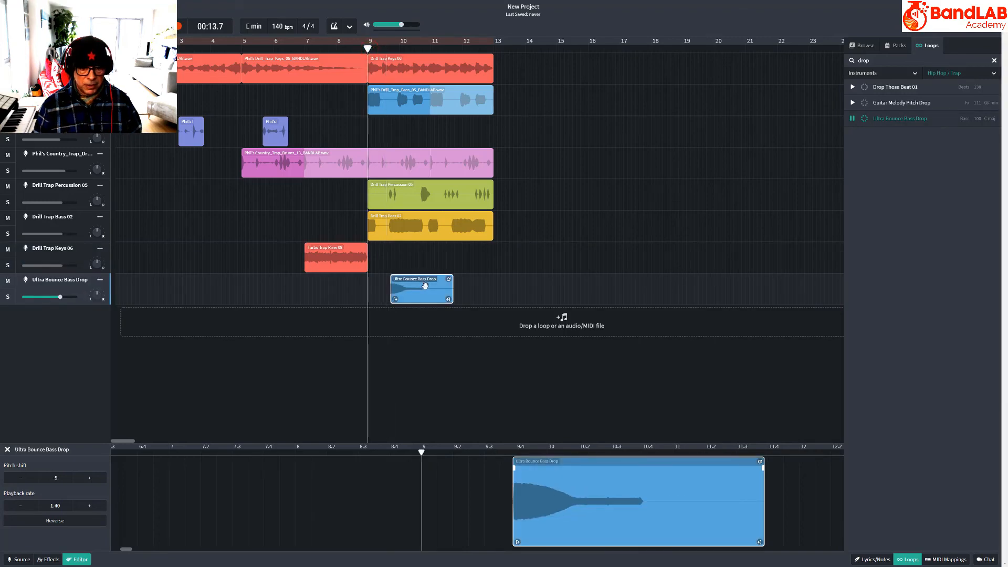
left_click_drag(425, 285, 401, 290)
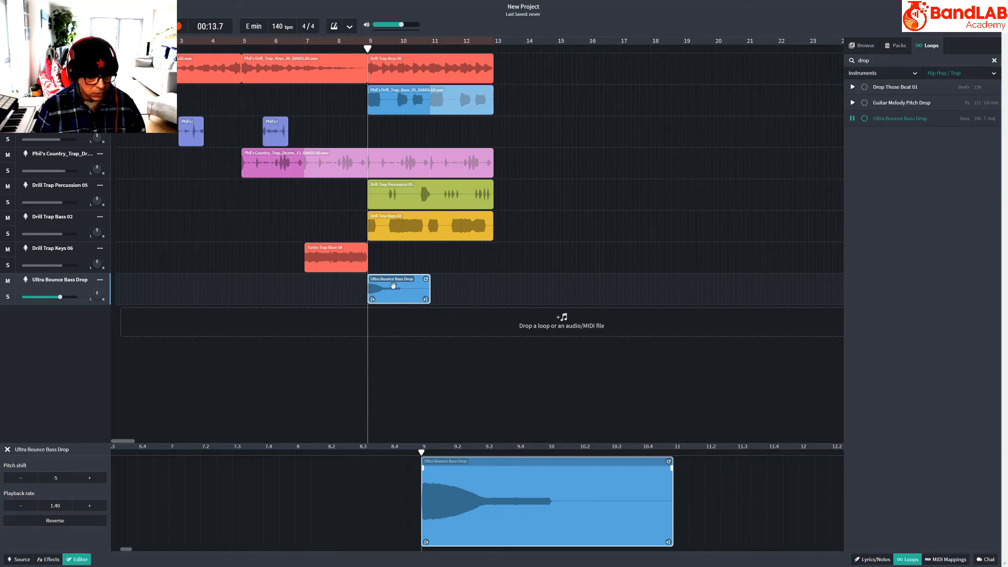
left_click(336, 42)
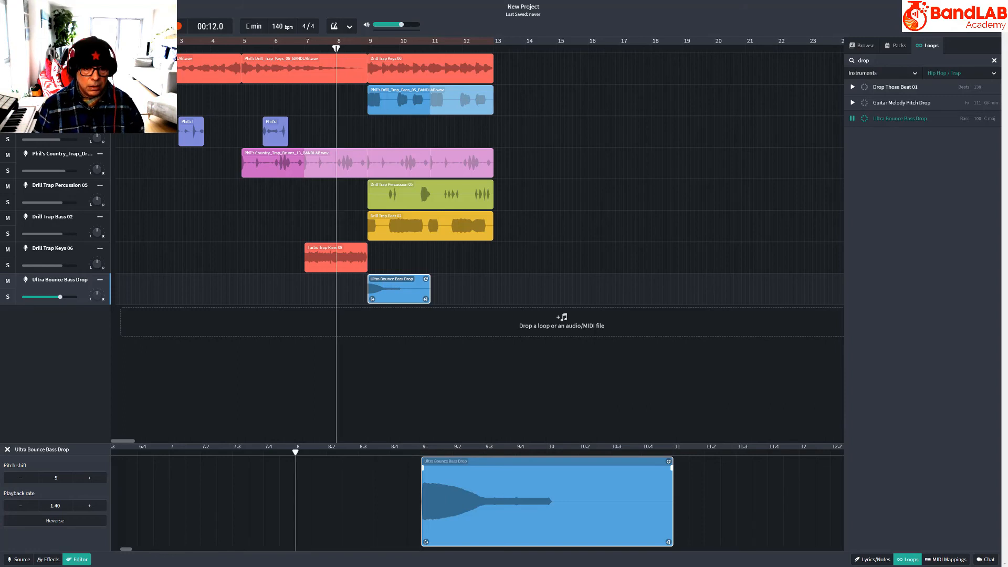
key("space")
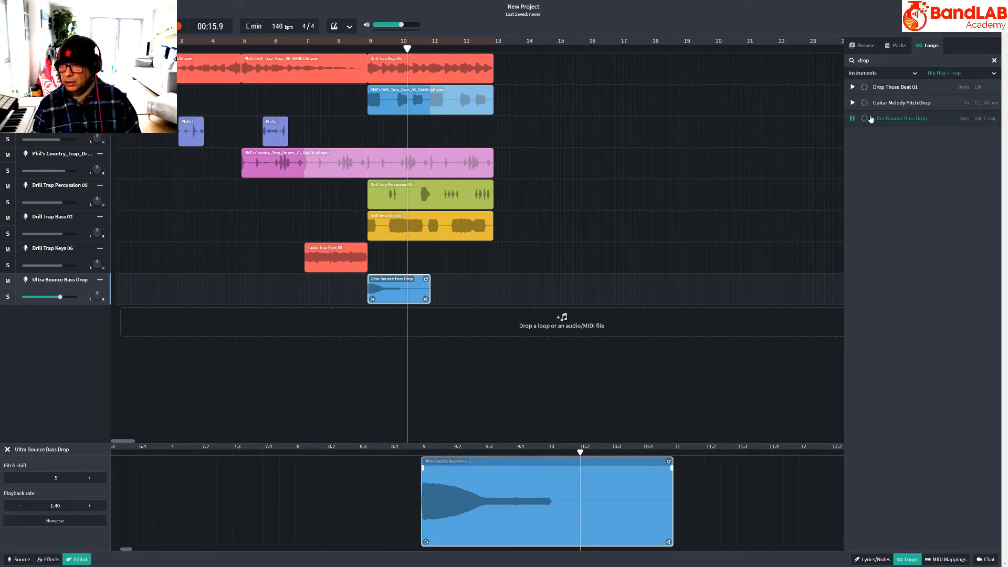
left_click(852, 119)
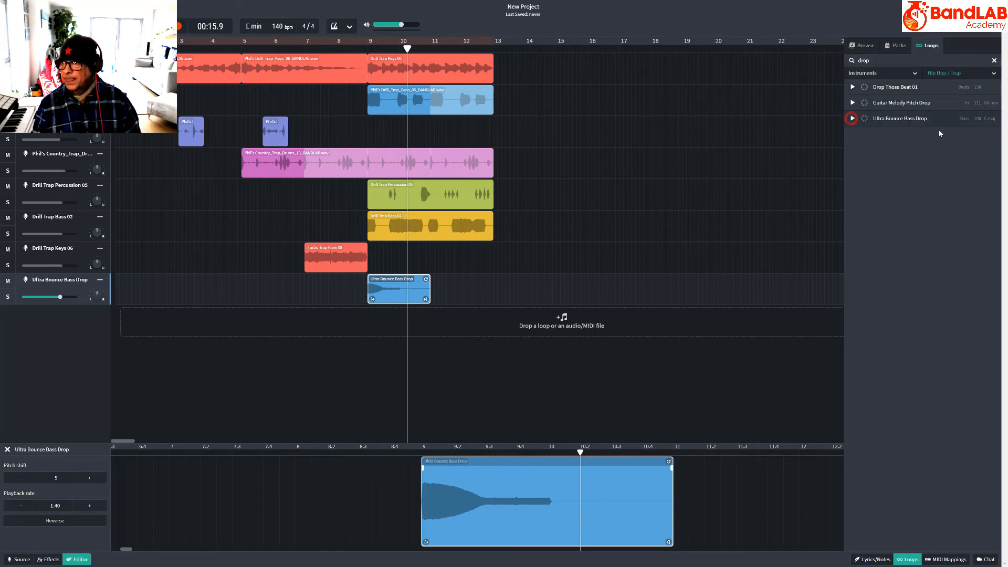
Step: Clear the genre filter, add Hard Drop on a new track at bar 9 and move Ultra Bounce Bass Drop out to about bar 13
left_click(993, 74)
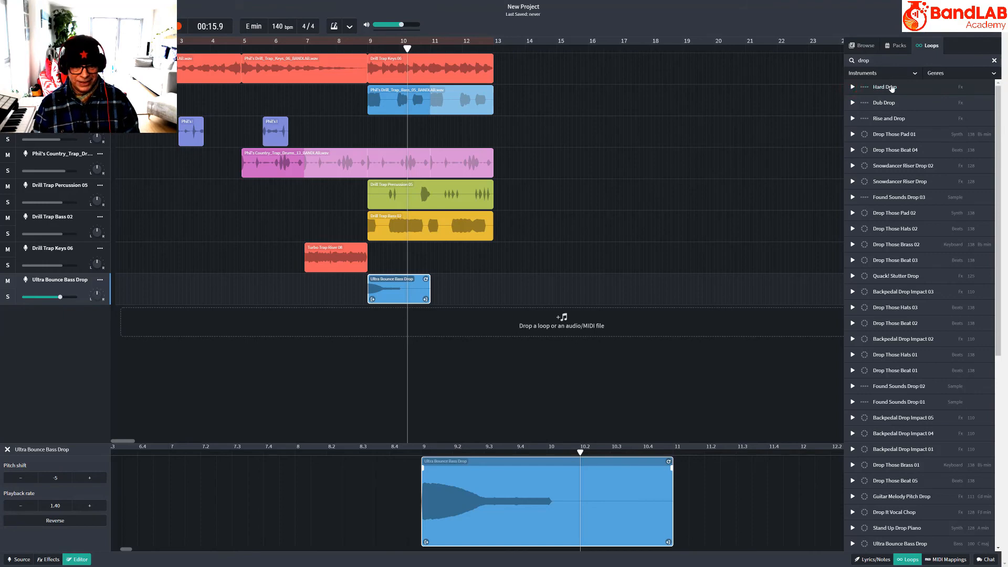
left_click_drag(891, 89, 445, 327)
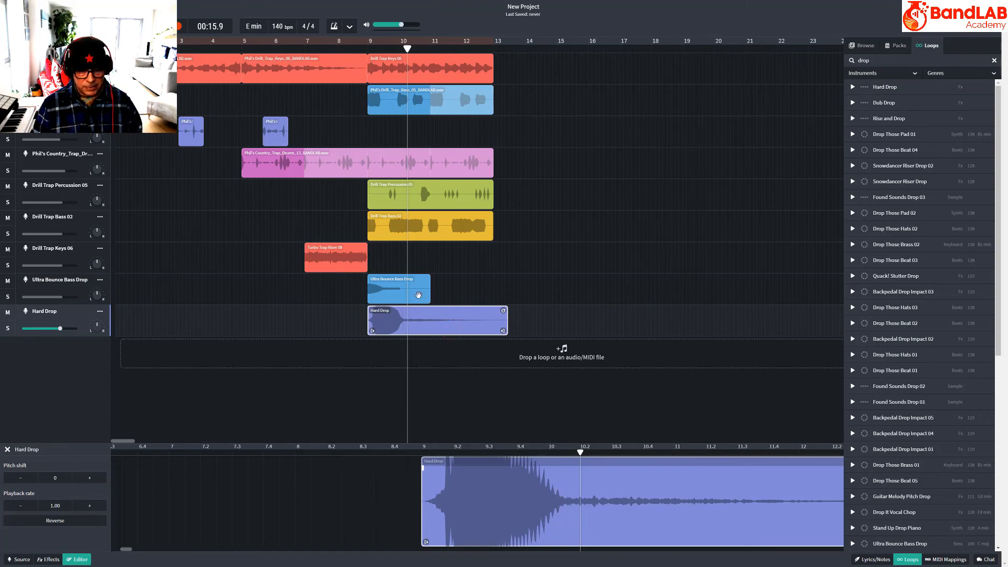
left_click_drag(419, 295, 520, 306)
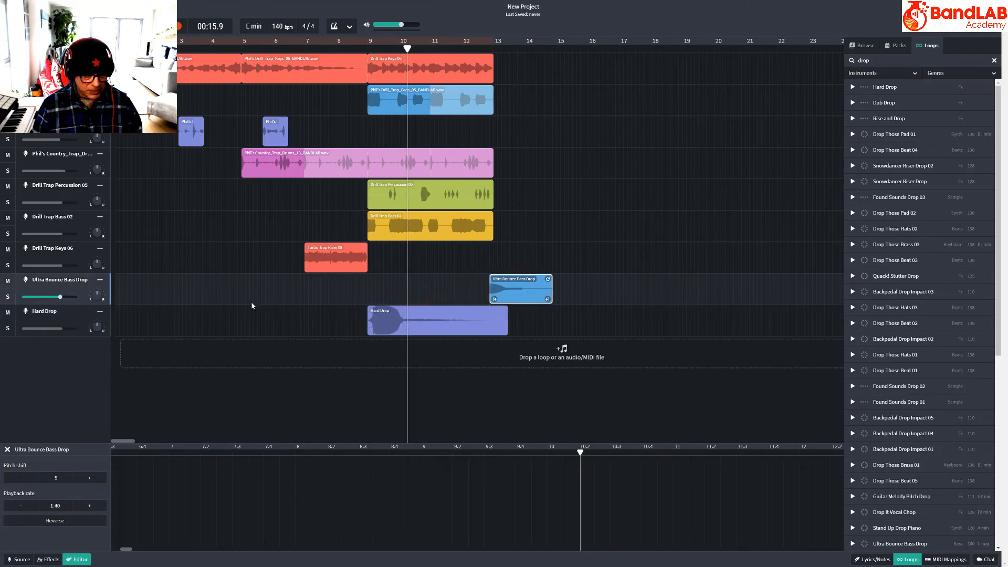
Step: Solo the Hard Drop track and play its region from just before bar 9
left_click(8, 328)
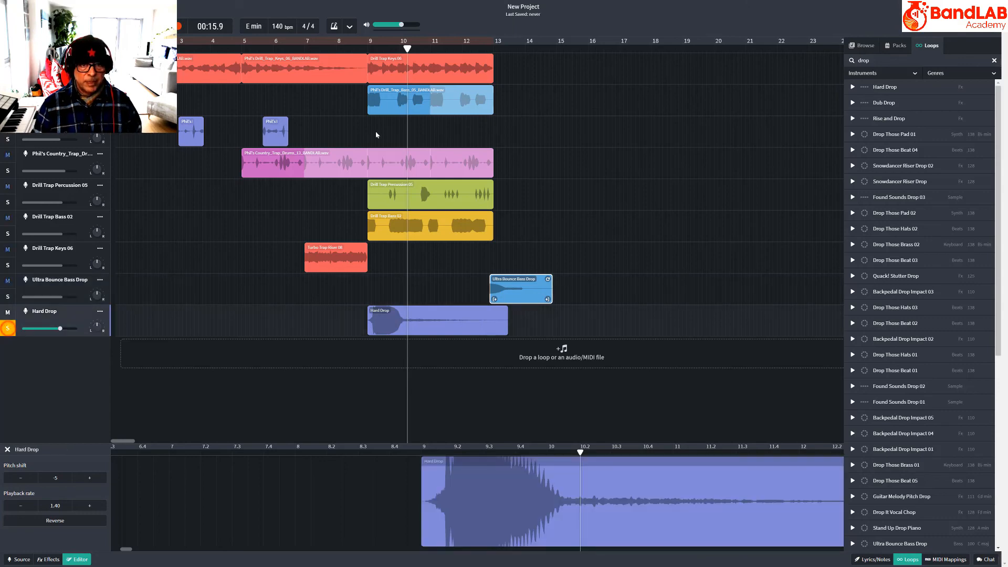
left_click(360, 49)
key("space")
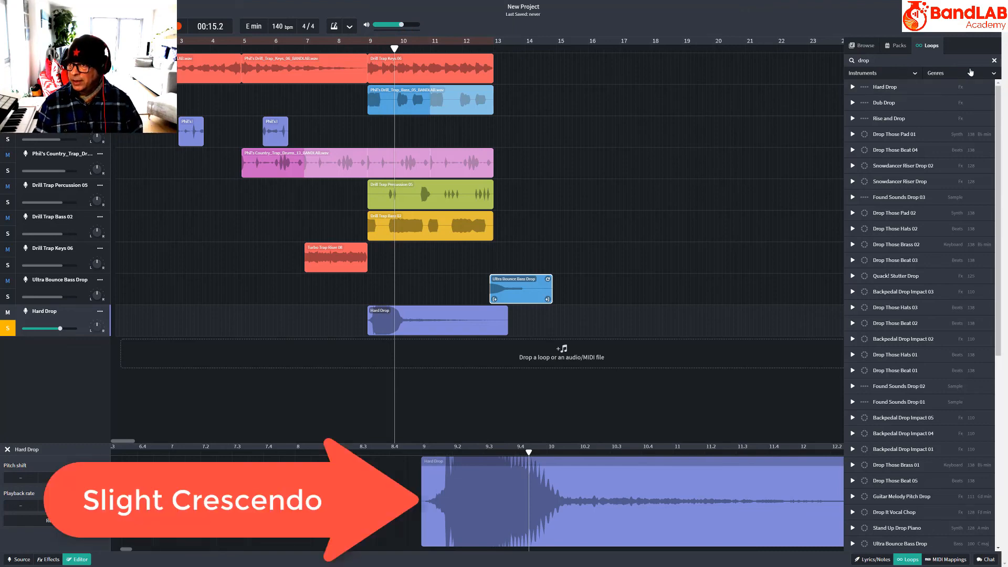
Step: Close the loop browser and shift the Hard Drop region slightly earlier so its loud hit lands on bar 9
left_click(907, 560)
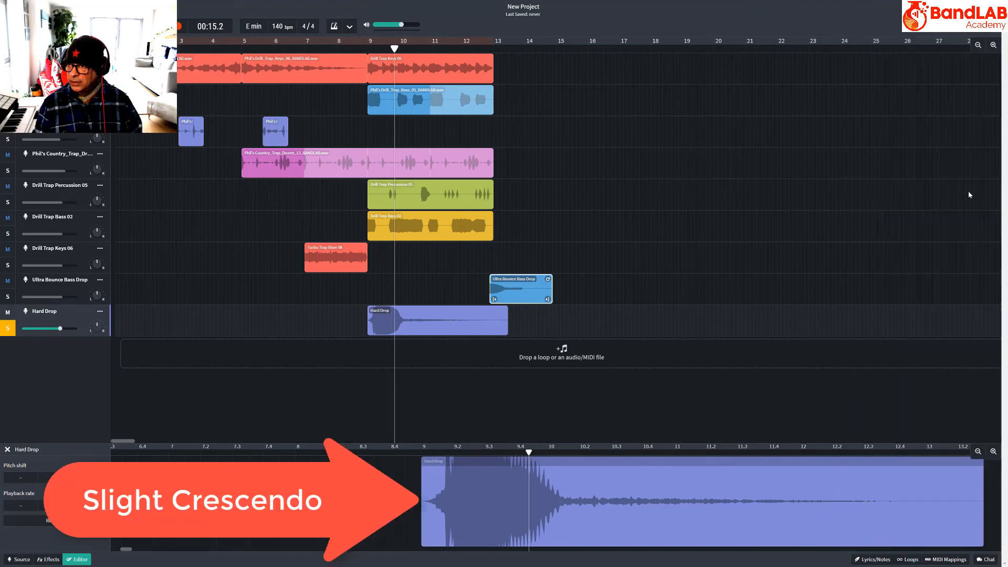
left_click(993, 45)
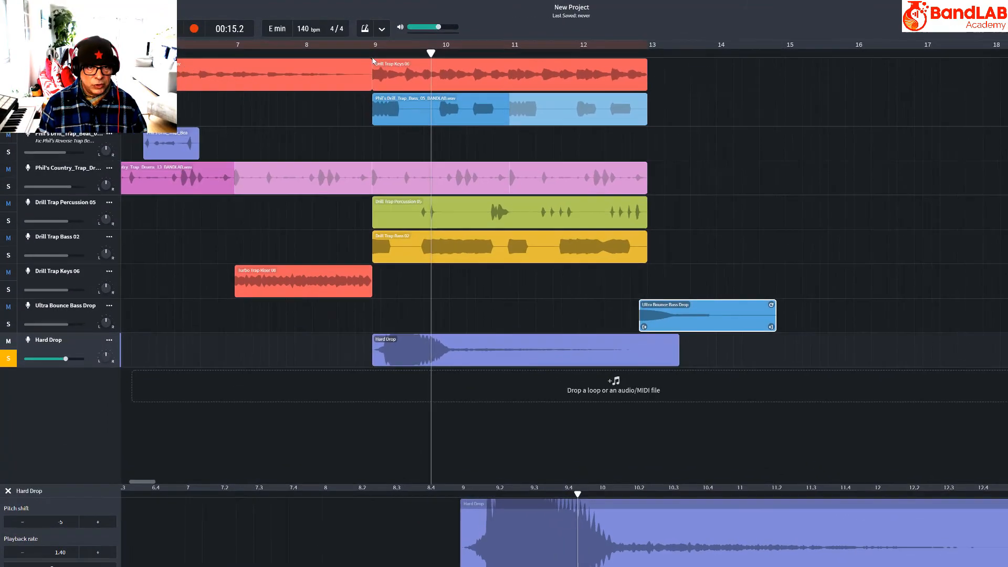
left_click(341, 48)
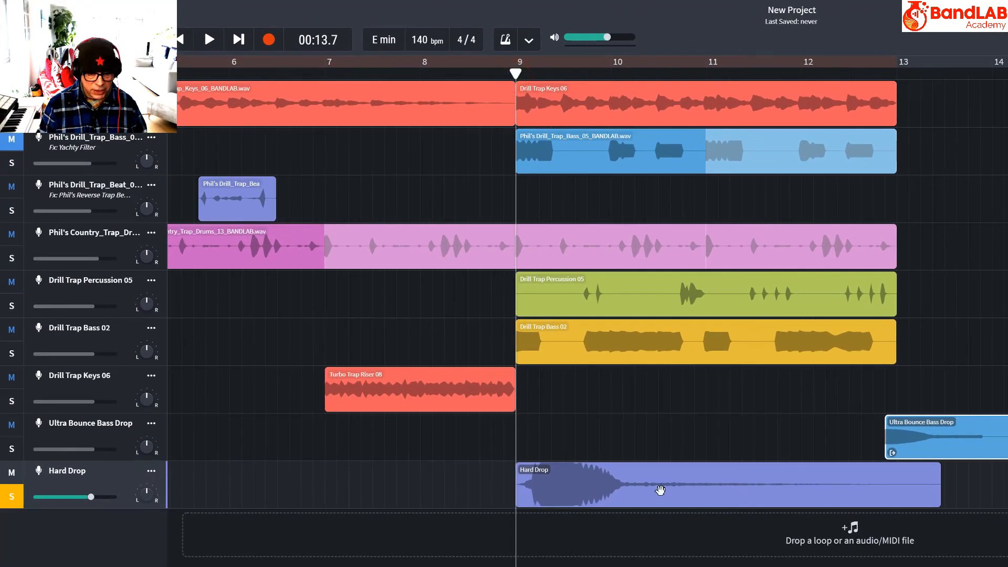
left_click(678, 494)
left_click_drag(678, 494, 674, 495)
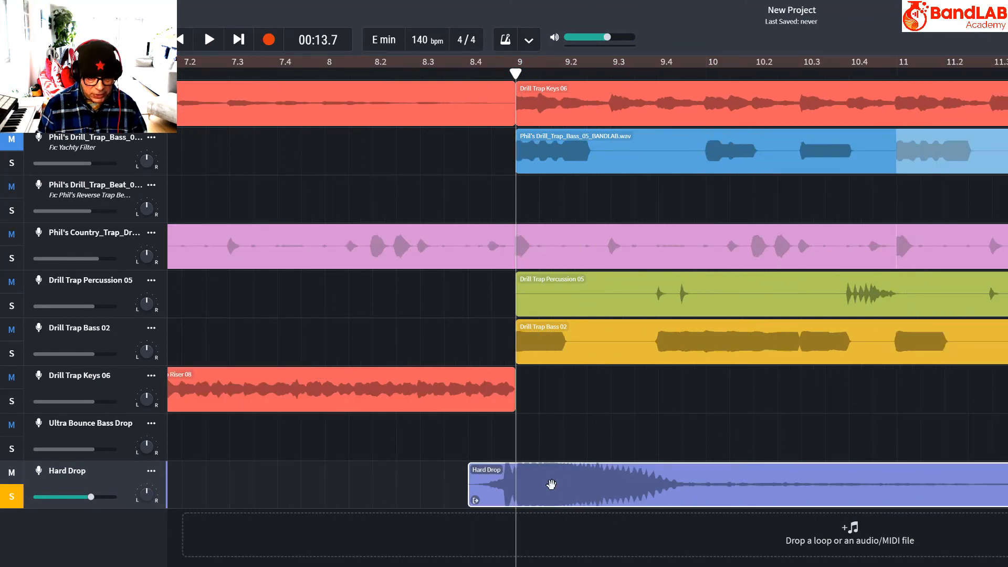
left_click_drag(552, 485, 562, 486)
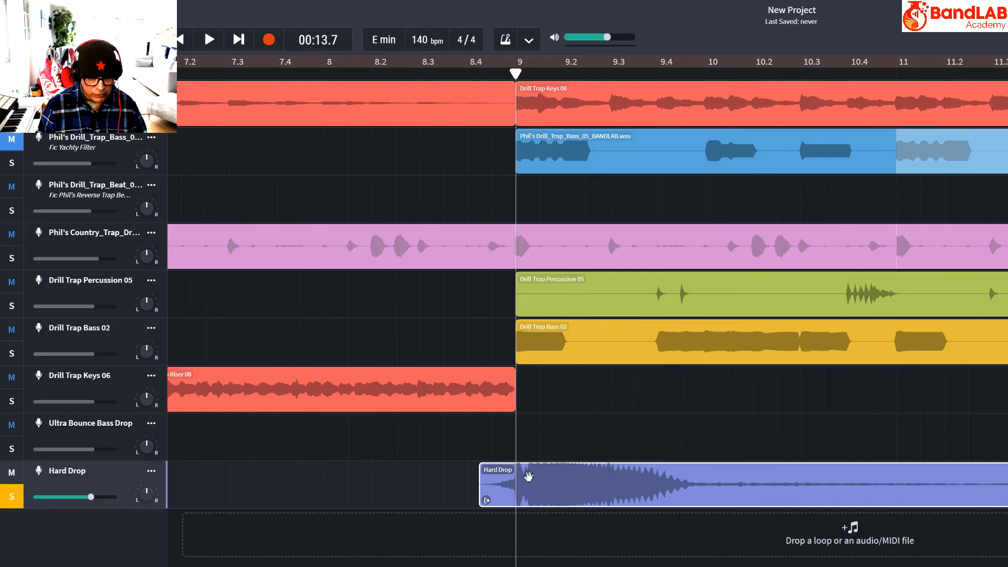
scroll(263, 74, "down", 3)
left_click(231, 74)
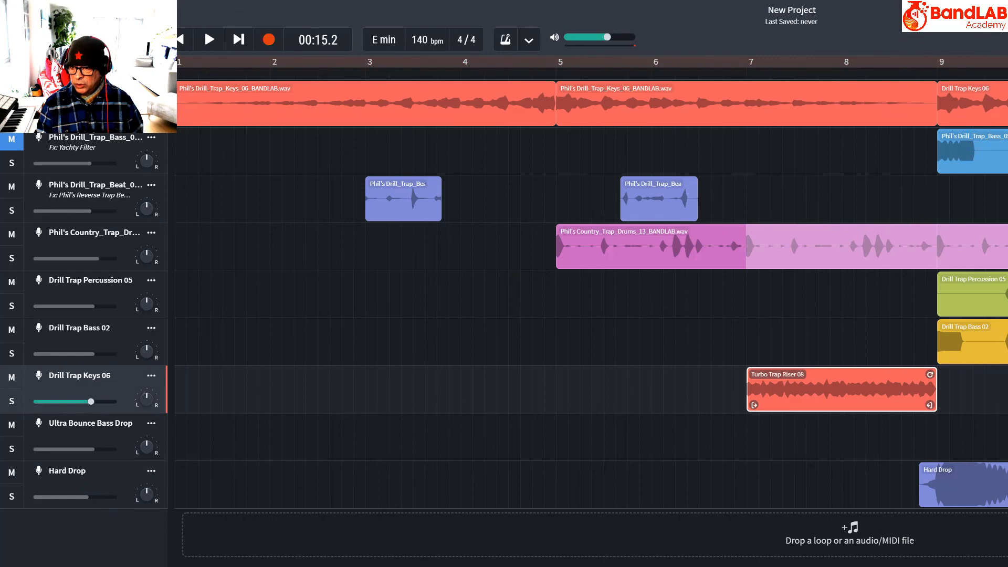
Step: Move the Ultra Bounce Bass Drop region to bar 5, raise its track volume slightly and play from bar 5
left_click(90, 423)
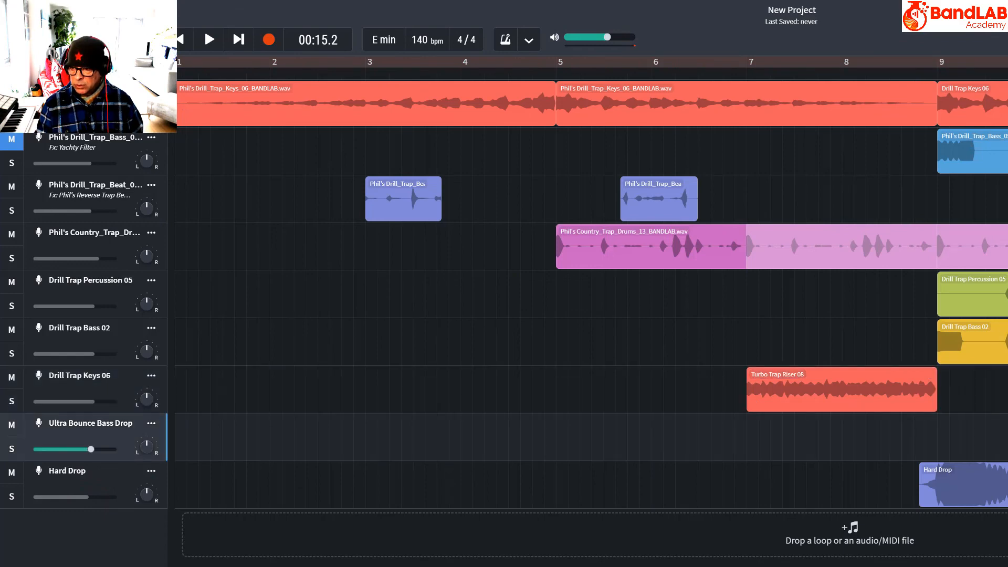
left_click_drag(1007, 455, 637, 459)
key("space")
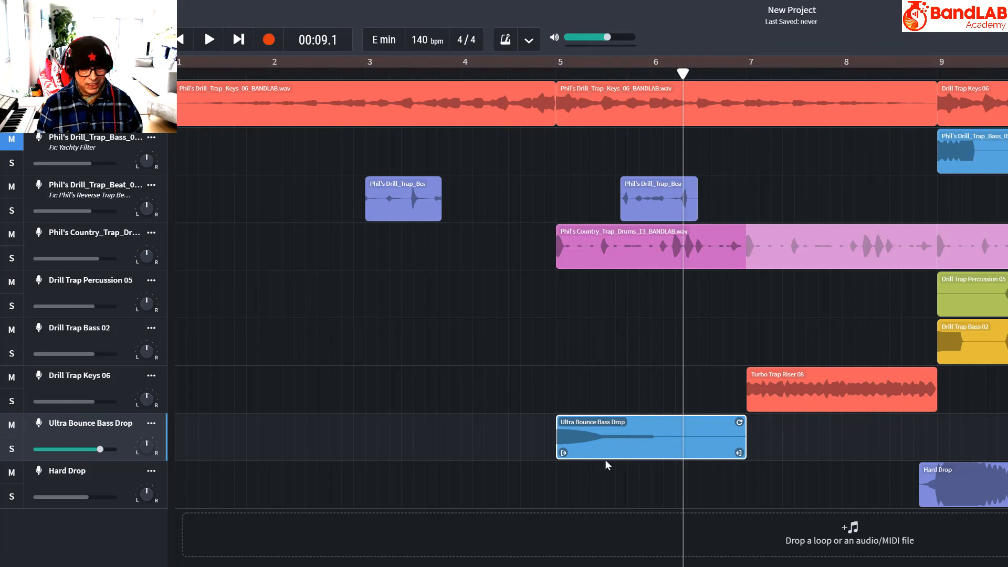
left_click(556, 74)
key("space")
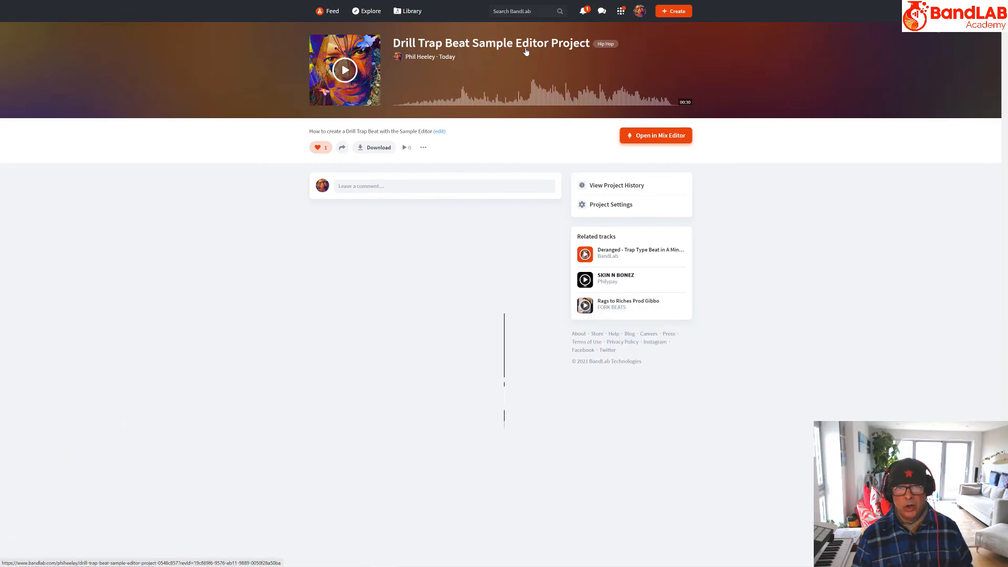
Step: Open the saved Drill Trap Beat Sample Editor Project in the Mix Editor and play it from the start
mouse_move(526, 51)
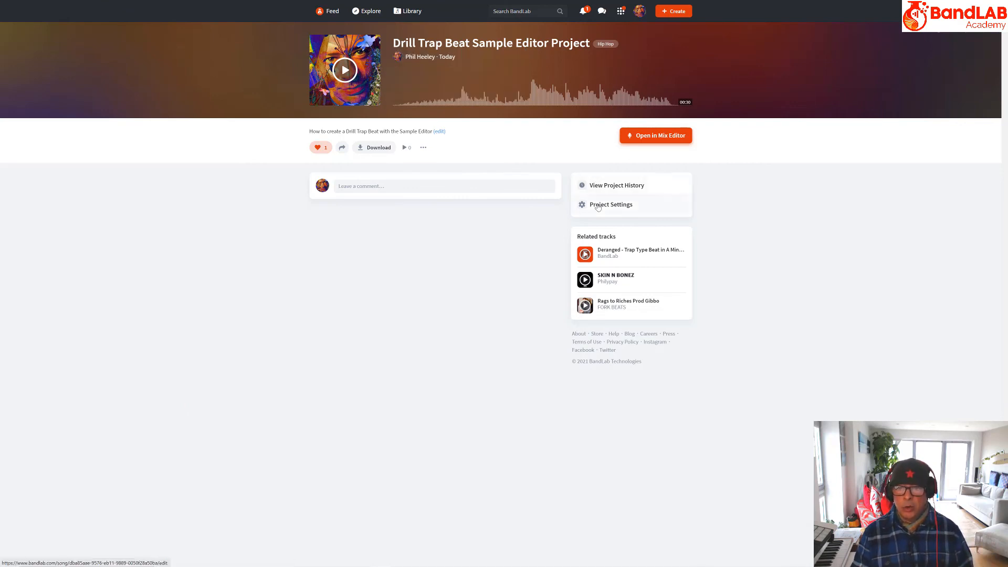
left_click(652, 138)
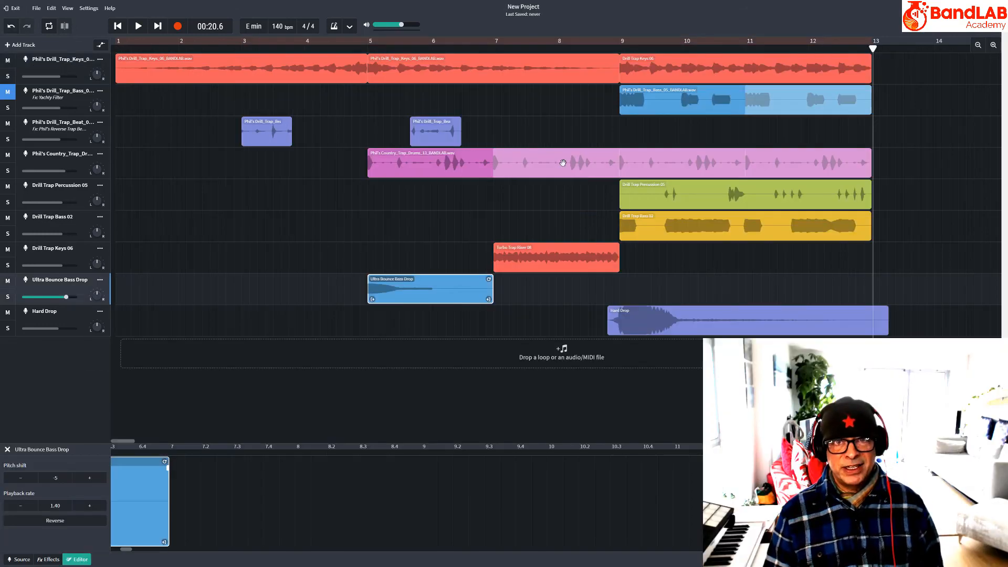
left_click(173, 34)
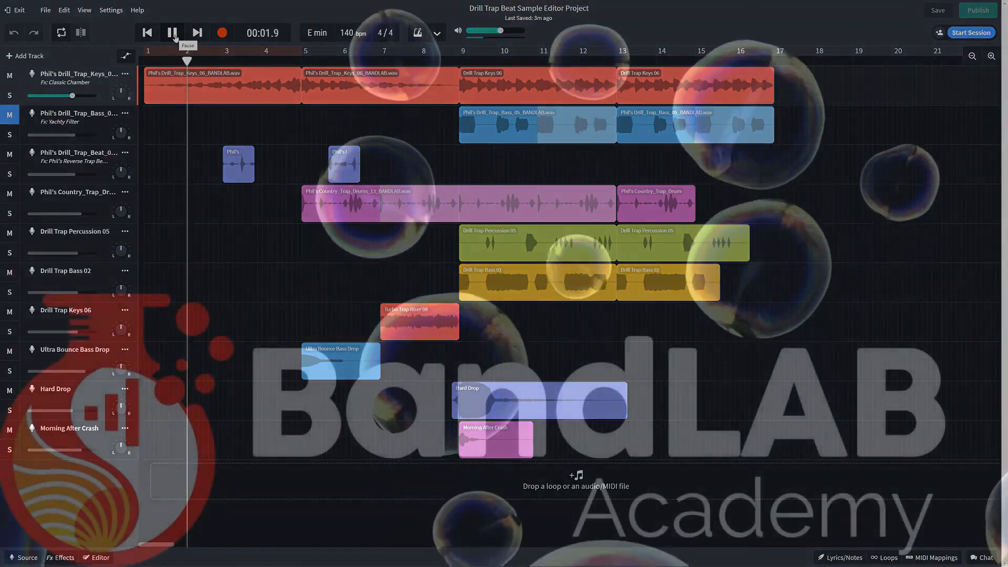